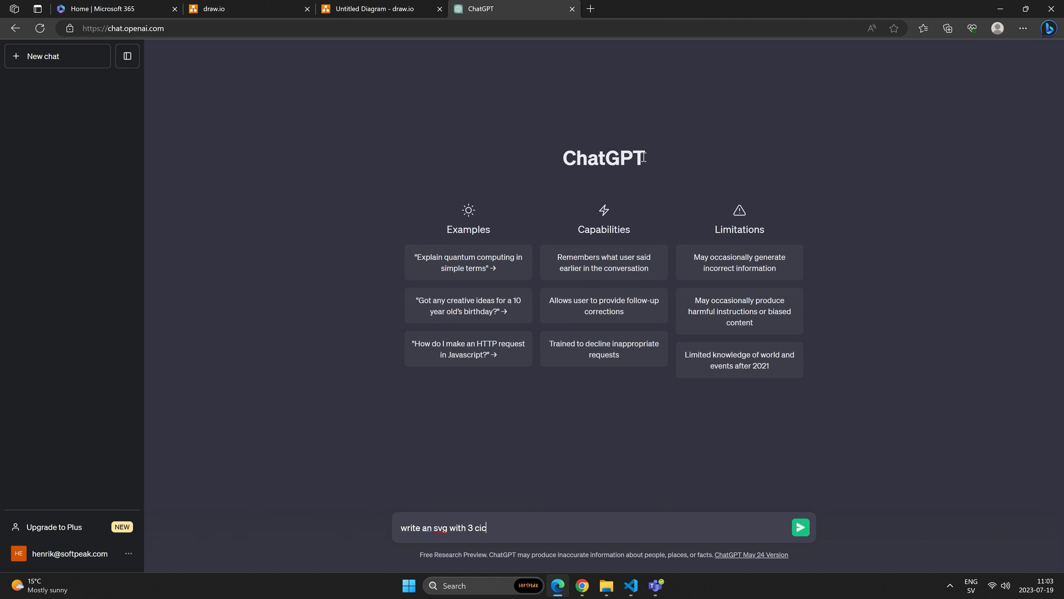
- Ask ChatGPT to "write an svg with 3 circles" and copy the SVG code it generates
{"action": "type", "text": "s"}
{"action": "key", "text": "Return"}
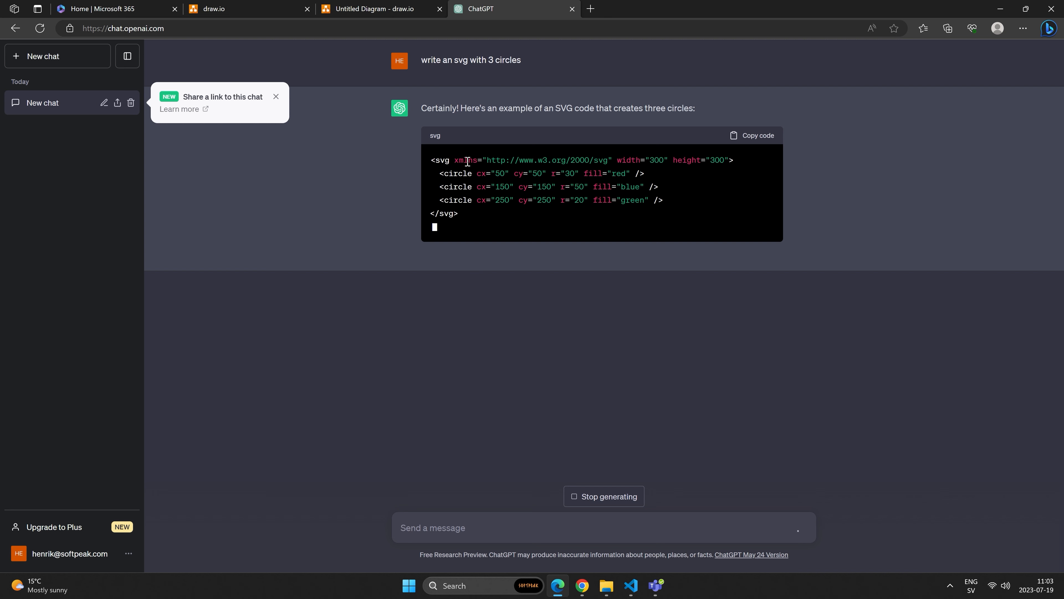
{"action": "left_click", "coordinate": [757, 138]}
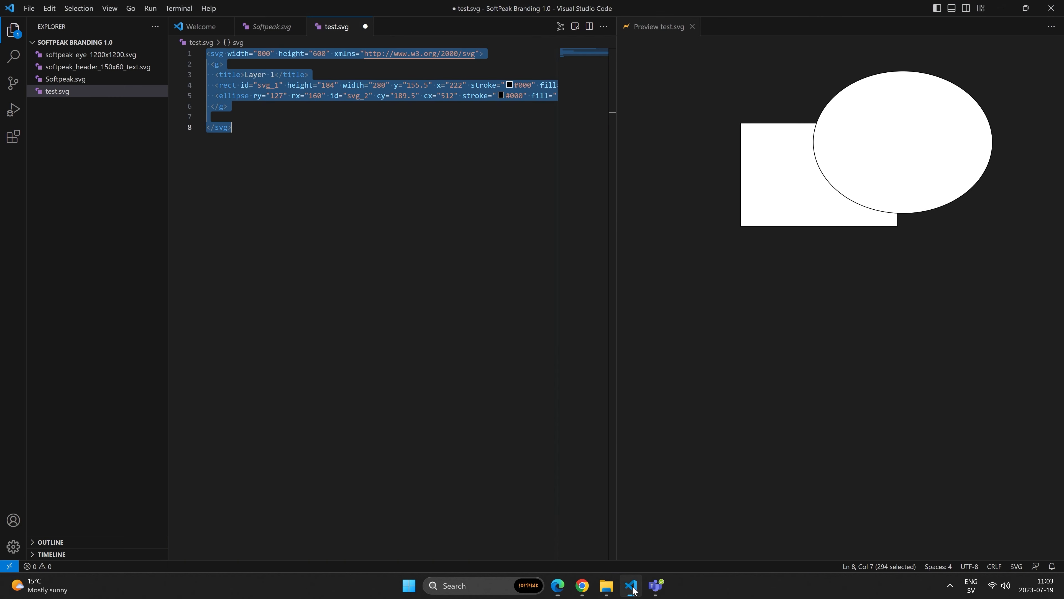
- Switch to Visual Studio Code and replace all the content of test.svg with the copied code
{"action": "left_click", "coordinate": [631, 586]}
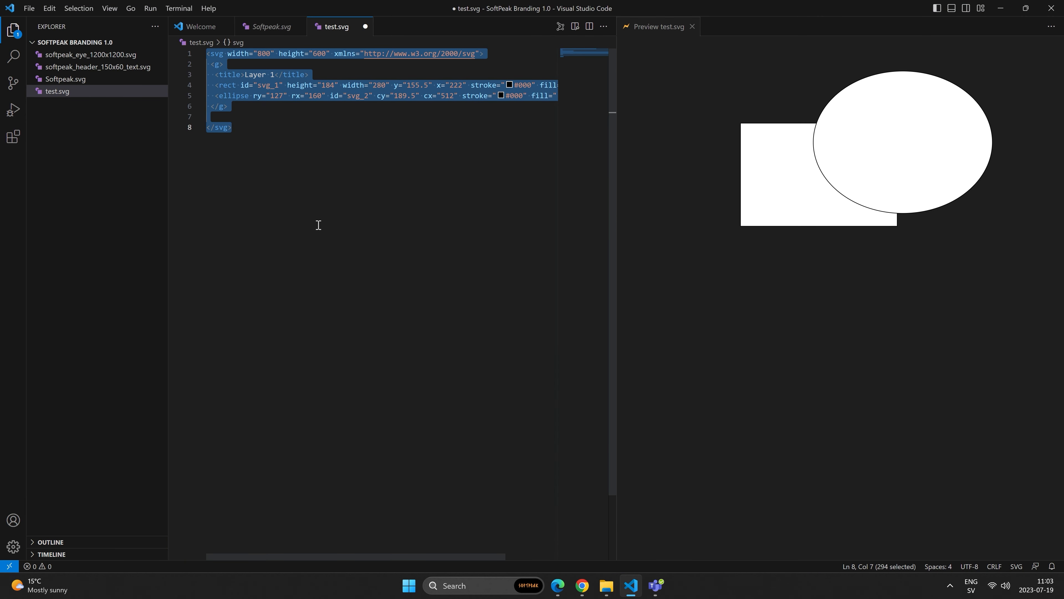
{"action": "left_click", "coordinate": [318, 225]}
{"action": "key", "text": "ctrl+a"}
{"action": "key", "text": "ctrl+v"}
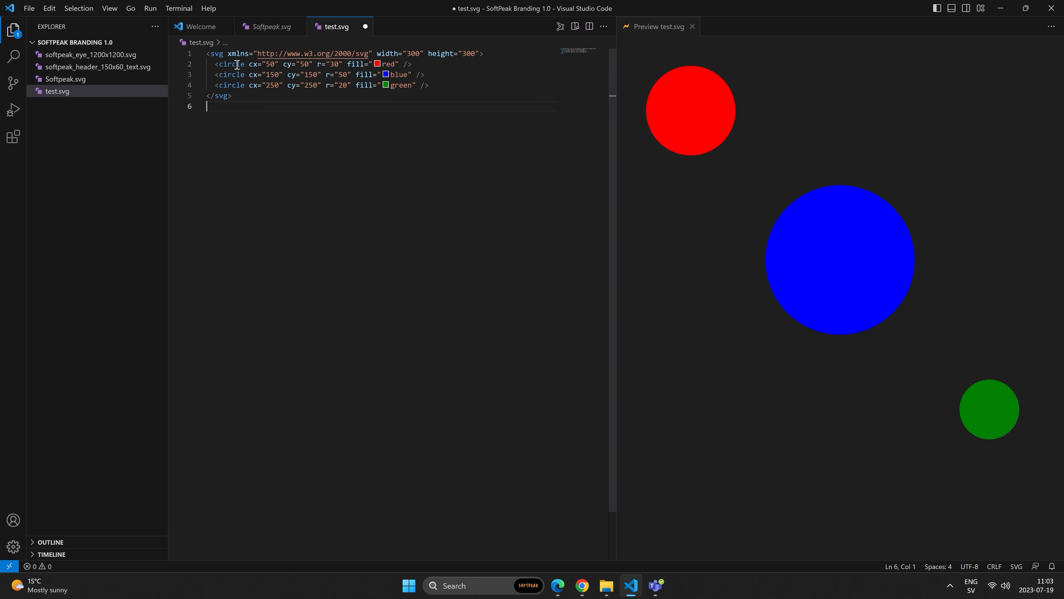
- Open test.svg in the visual SVG Editor beside the code
{"action": "left_click", "coordinate": [116, 8]}
{"action": "left_click", "coordinate": [126, 24]}
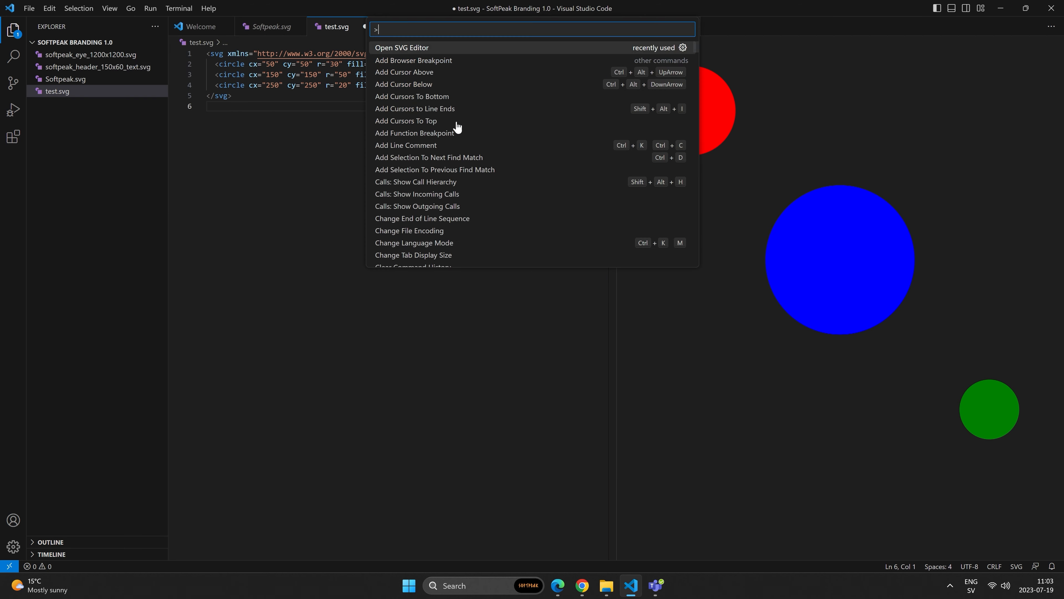
{"action": "key", "text": "Escape"}
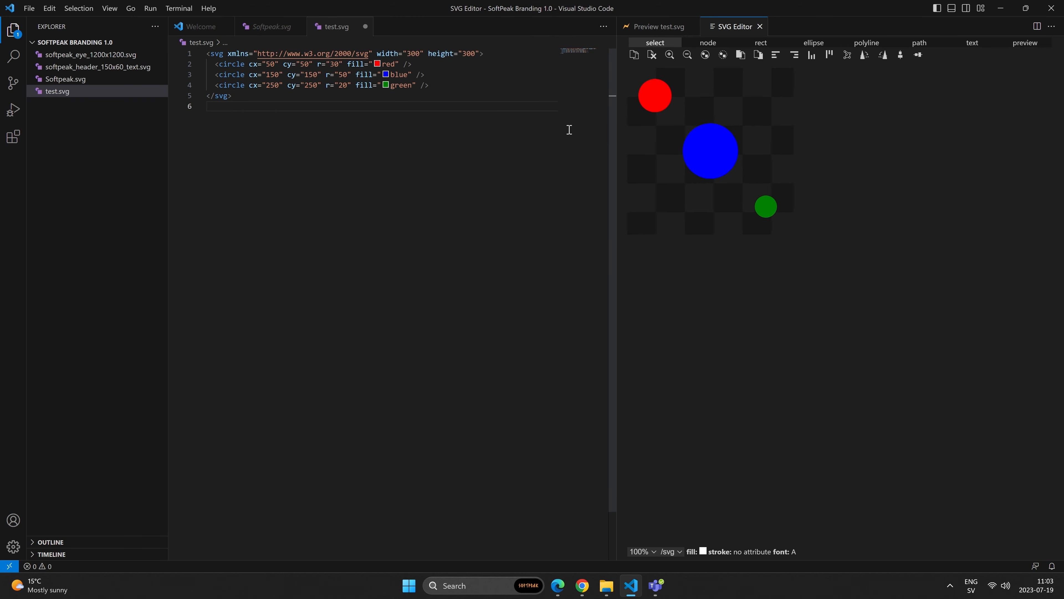
- Rearrange the circles visually: blue to about (149, 79), green to about (190, 104) and red to about (81, 166), and highlight their code
{"action": "left_click", "coordinate": [713, 160]}
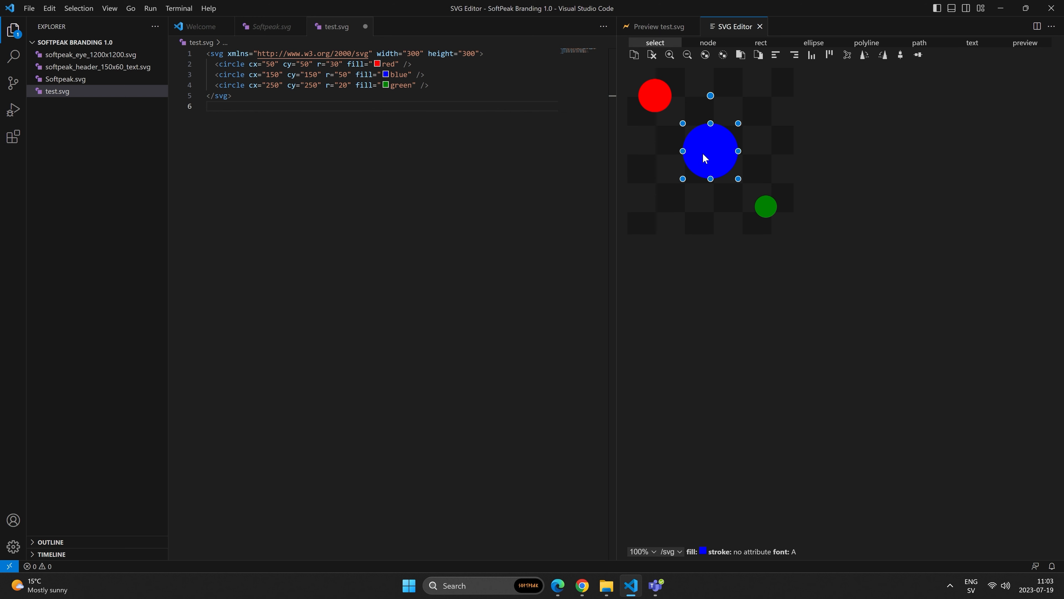
{"action": "left_click_drag", "start_coordinate": [705, 158], "coordinate": [704, 119]}
{"action": "left_click", "coordinate": [685, 114]}
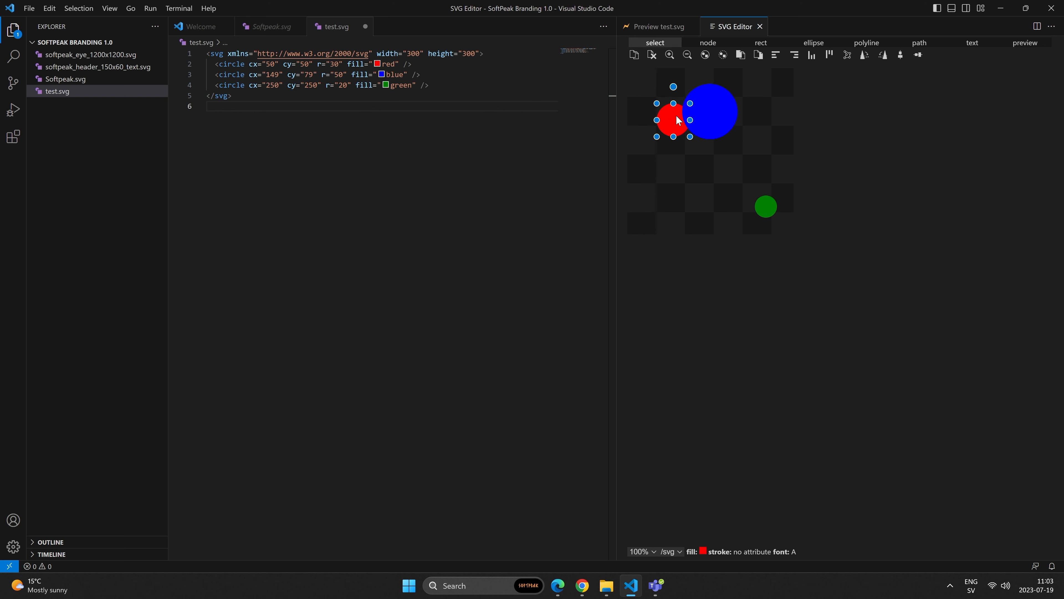
{"action": "left_click", "coordinate": [766, 206]}
{"action": "left_click_drag", "start_coordinate": [766, 206], "coordinate": [732, 124]}
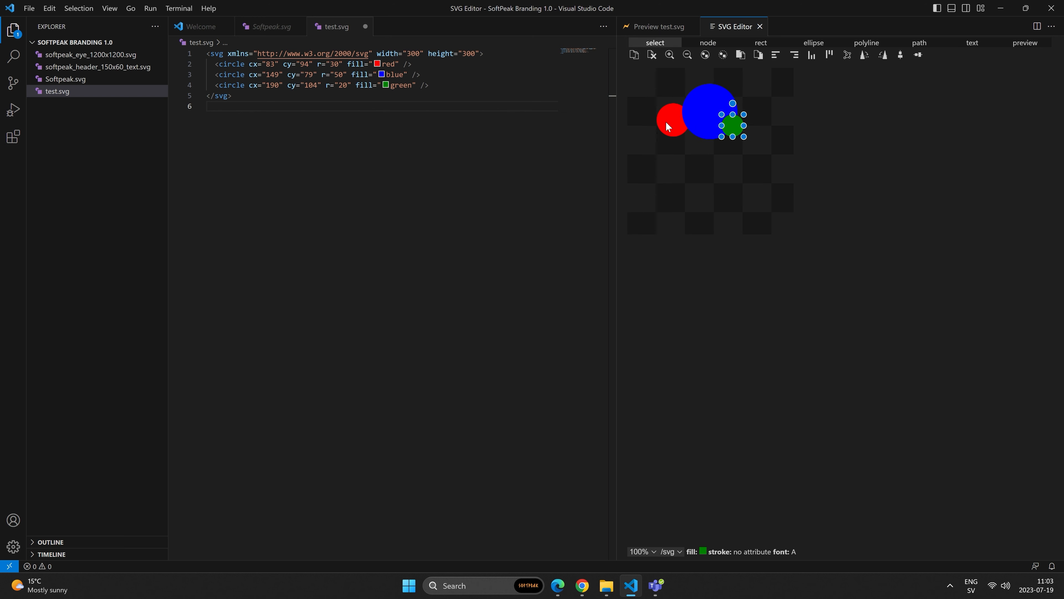
{"action": "left_click_drag", "start_coordinate": [668, 127], "coordinate": [668, 168]}
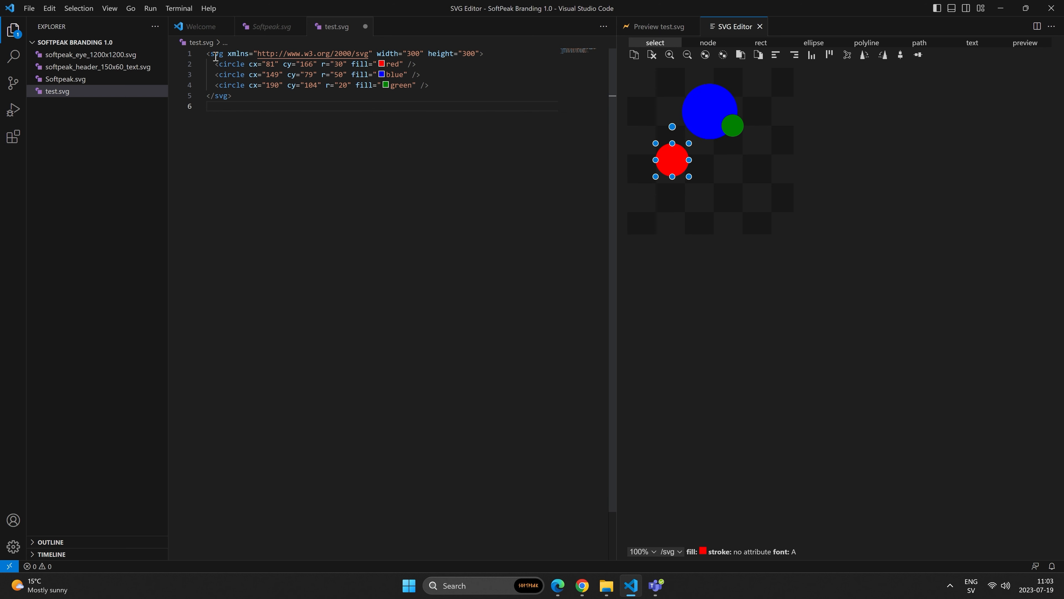
{"action": "left_click_drag", "start_coordinate": [333, 106], "coordinate": [180, 53]}
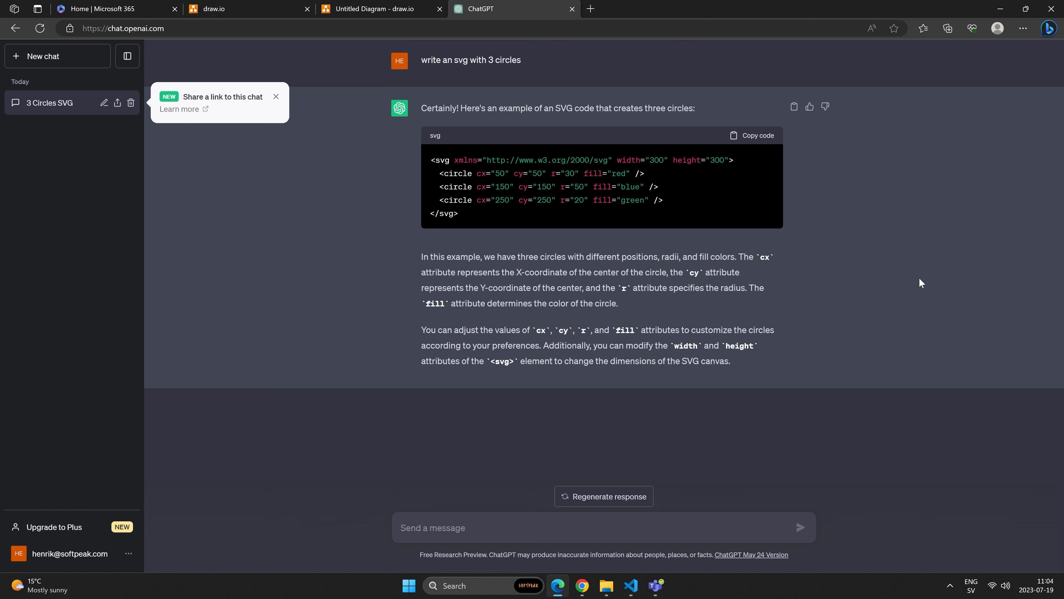
- In Edge, use Bing's Compose feature to generate a draft for "write an svg with 3 circles"
{"action": "left_click", "coordinate": [1049, 28]}
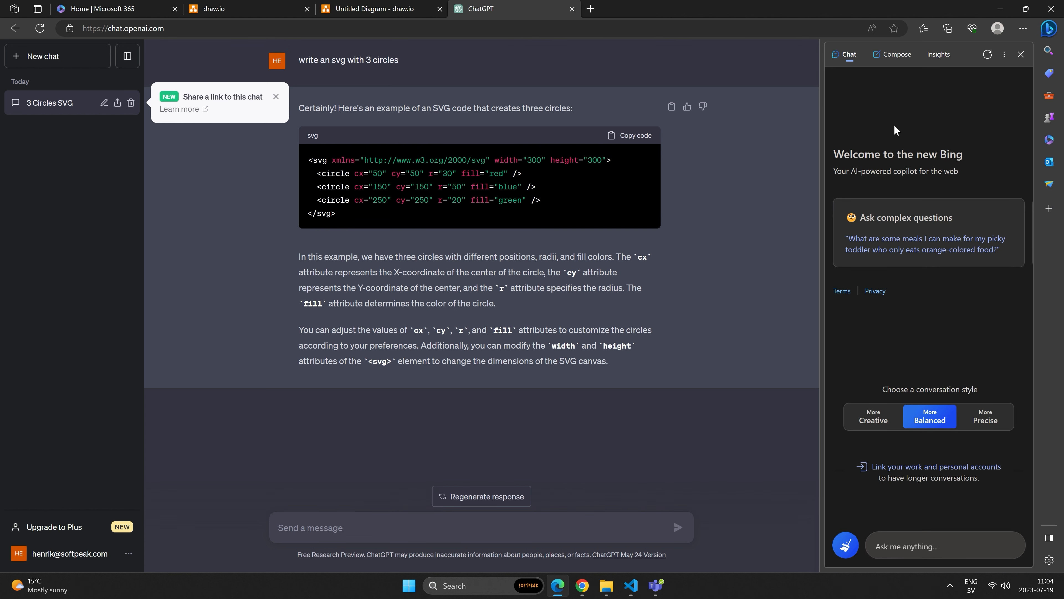
{"action": "left_click", "coordinate": [894, 59]}
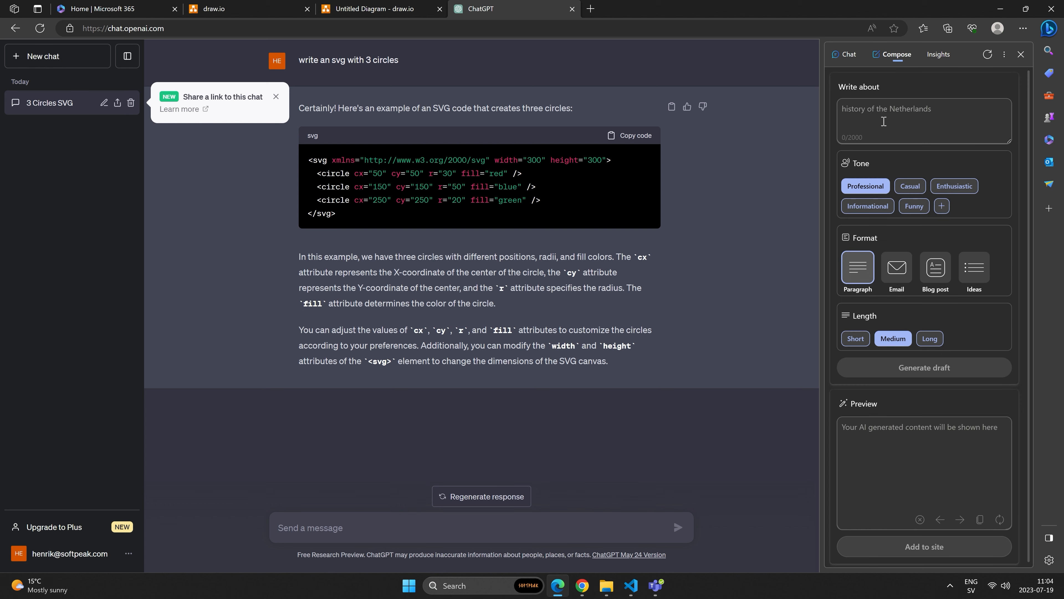
{"action": "left_click", "coordinate": [883, 116]}
{"action": "type", "text": "write an svg with 3 circles"}
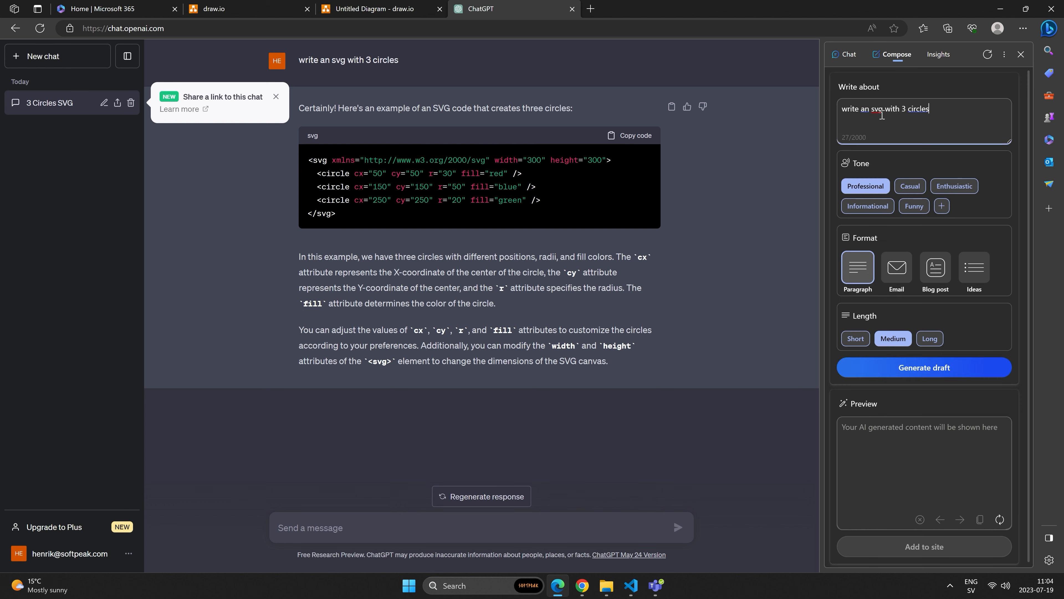
{"action": "left_click", "coordinate": [937, 368]}
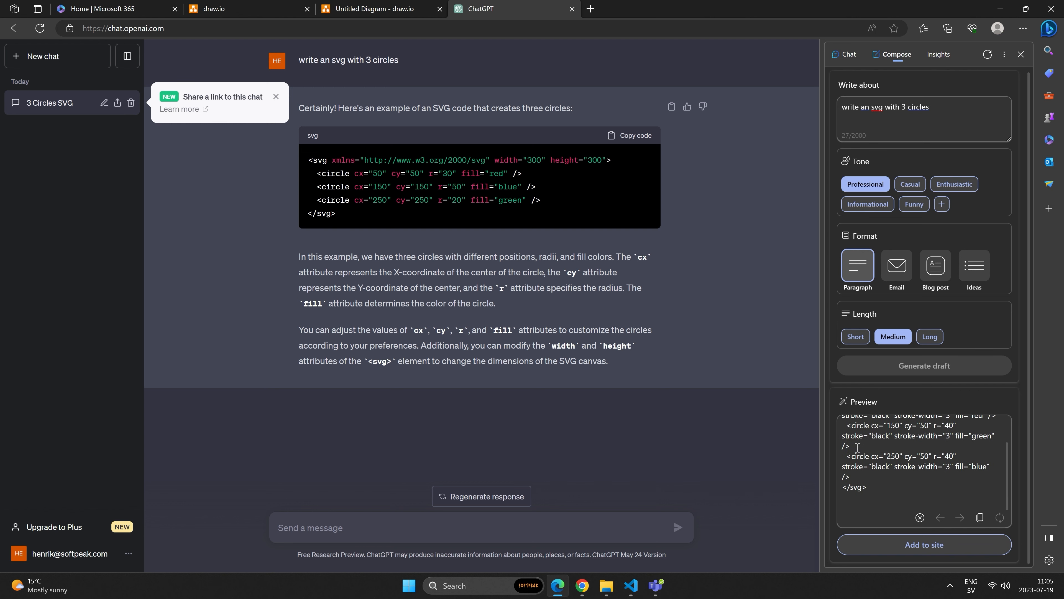
- Copy Bing's generated SVG code and replace the whole content of test.svg with it in Visual Studio Code
{"action": "left_click_drag", "start_coordinate": [877, 487], "coordinate": [835, 415]}
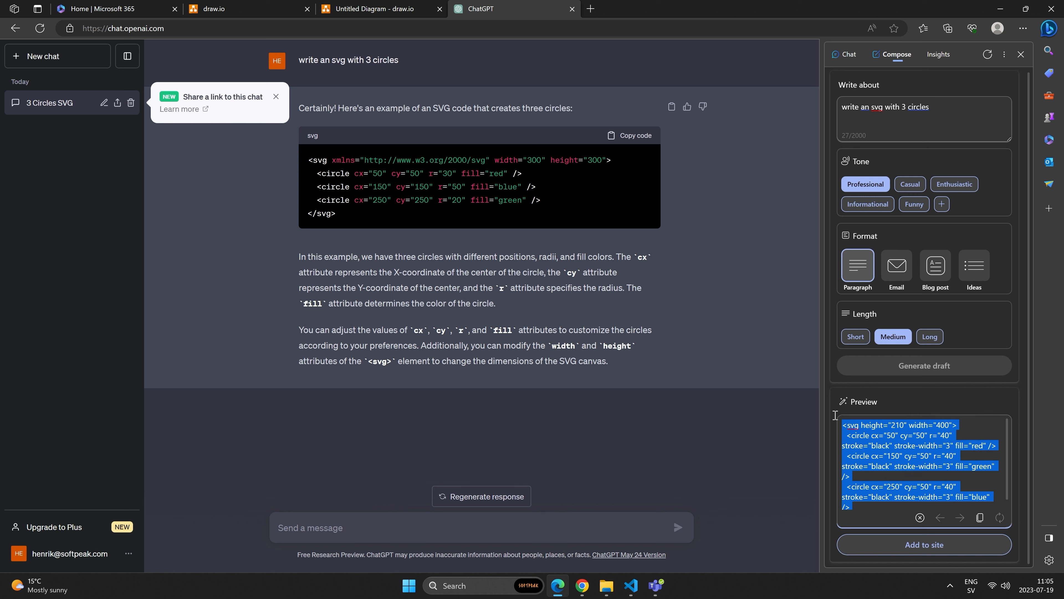
{"action": "left_click", "coordinate": [980, 518]}
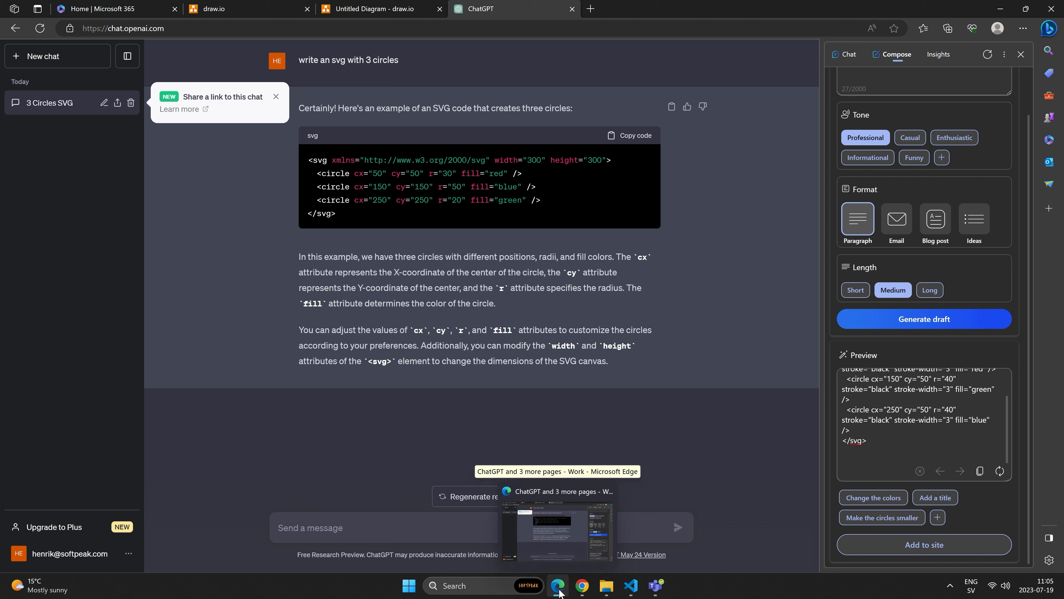
{"action": "left_click", "coordinate": [631, 593]}
{"action": "key", "text": "ctrl+a"}
{"action": "left_click", "coordinate": [292, 242]}
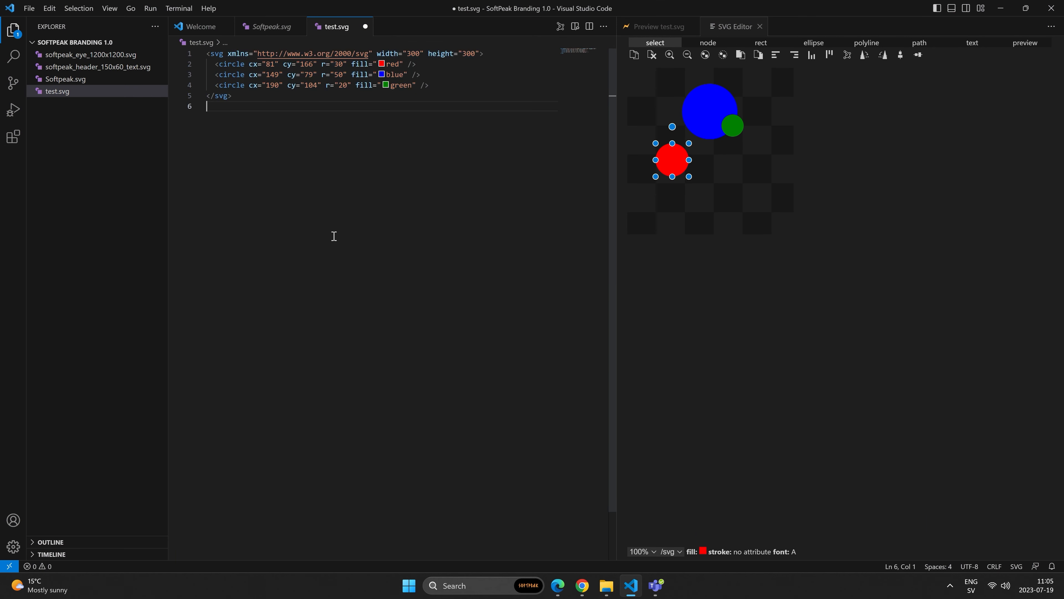
{"action": "key", "text": "ctrl+a"}
{"action": "key", "text": "ctrl+v"}
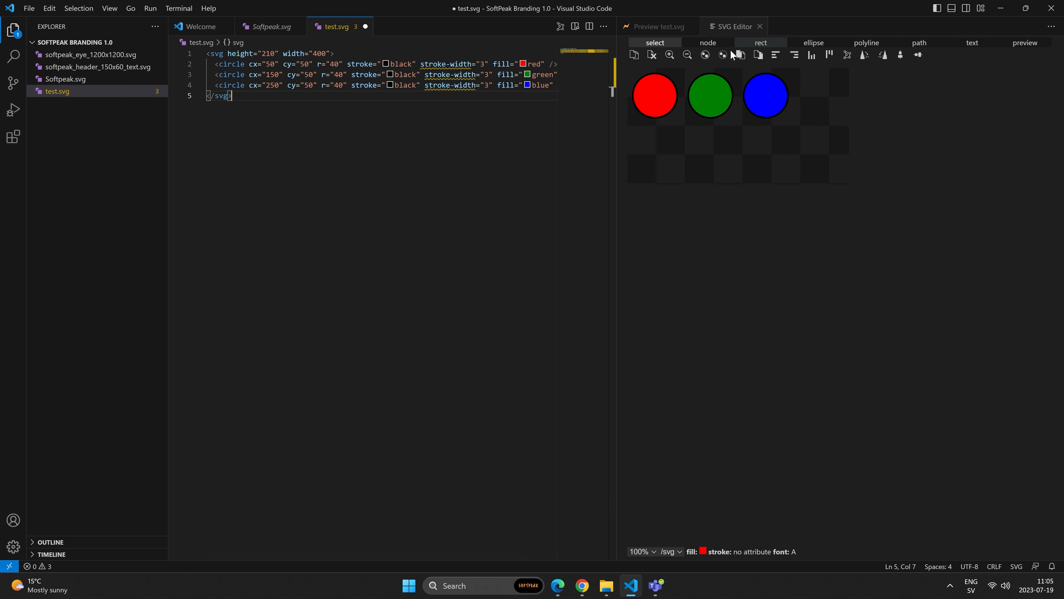
- Move the red circle to about (105, 81) and the blue circle to about (156, 106) so they overlap the green one
{"action": "left_click_drag", "start_coordinate": [665, 96], "coordinate": [696, 127]}
{"action": "left_click", "coordinate": [750, 139]}
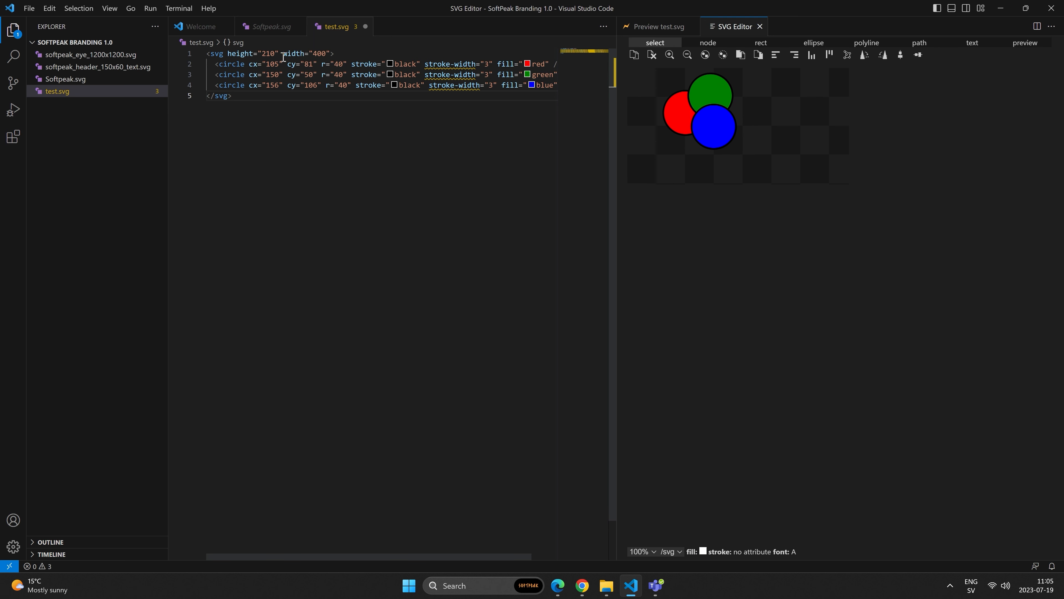
- Set the SVG's height and width to 100 in the code and move the red circle inside the reduced canvas
{"action": "double_click", "coordinate": [273, 54]}
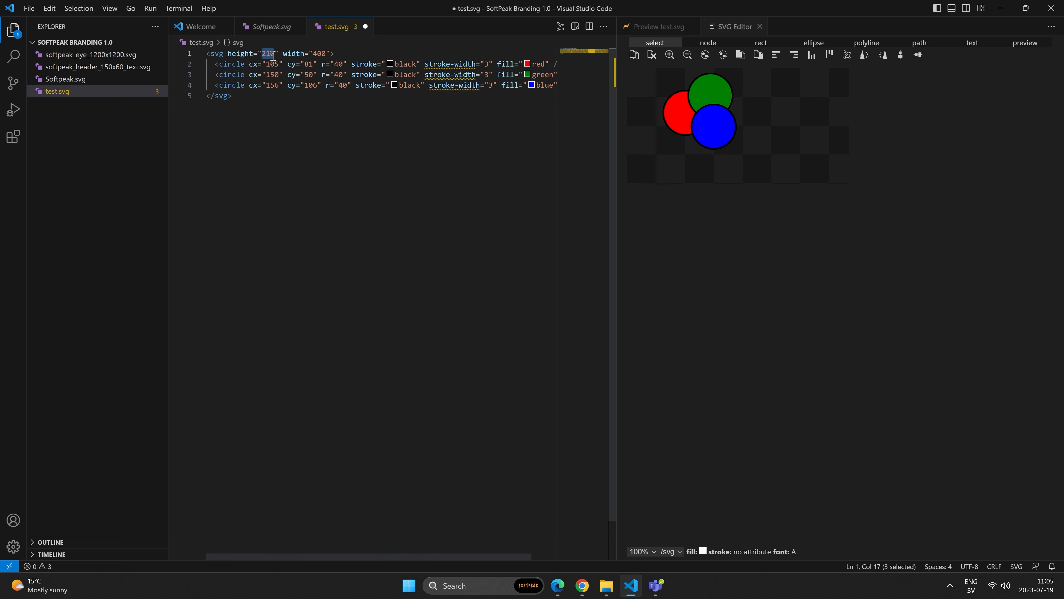
{"action": "type", "text": "100"}
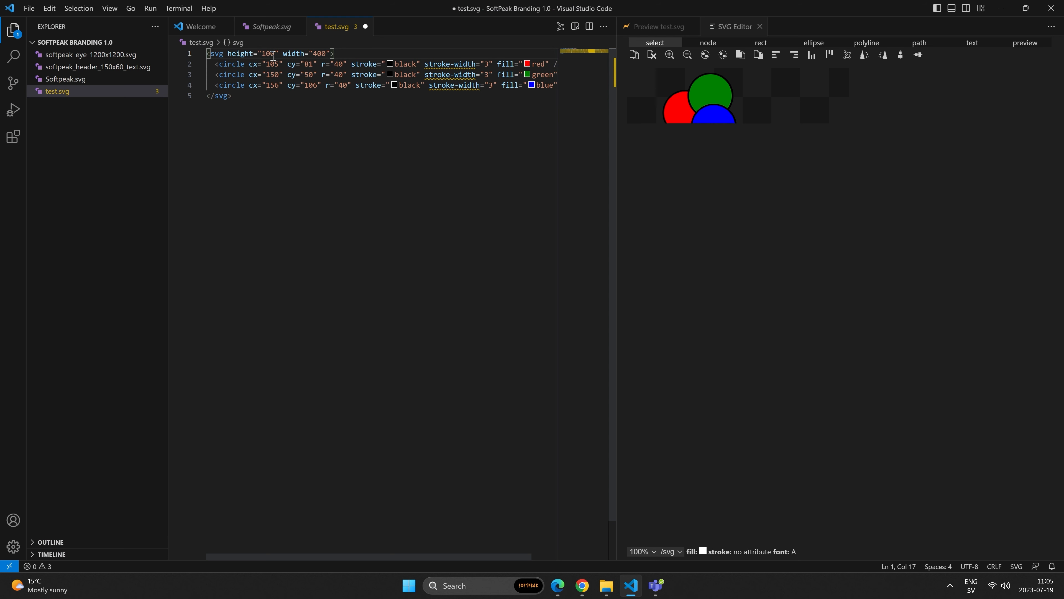
{"action": "double_click", "coordinate": [318, 53]}
{"action": "type", "text": "100"}
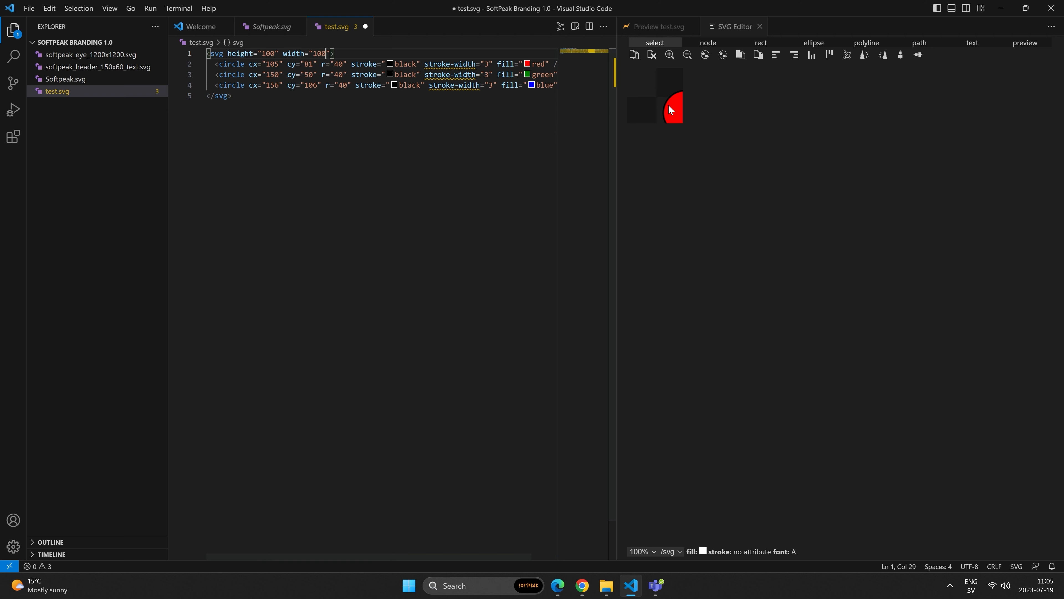
{"action": "left_click_drag", "start_coordinate": [669, 109], "coordinate": [637, 87]}
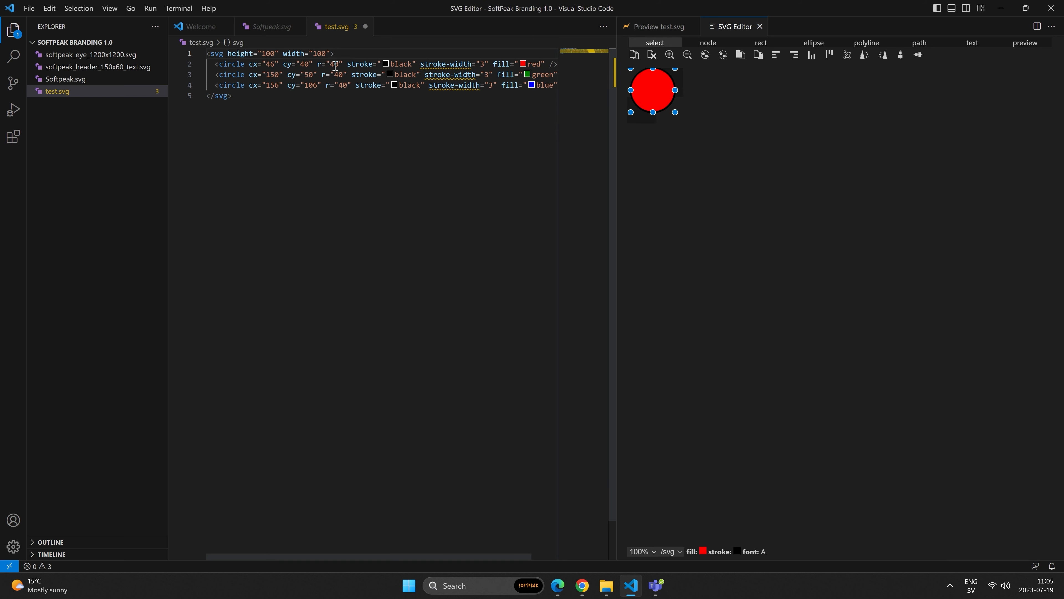
- Set the SVG's height and width to 500 and move the green and blue circles close to the red one
{"action": "left_click", "coordinate": [266, 53]}
{"action": "key", "text": "BackSpace"}
{"action": "type", "text": "5"}
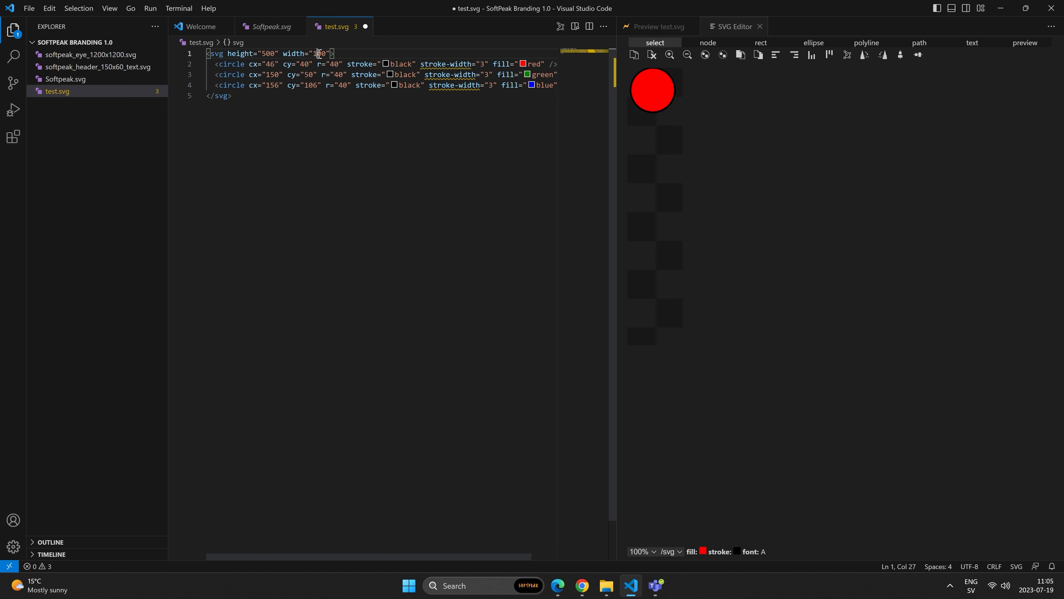
{"action": "key", "text": "BackSpace"}
{"action": "type", "text": "5"}
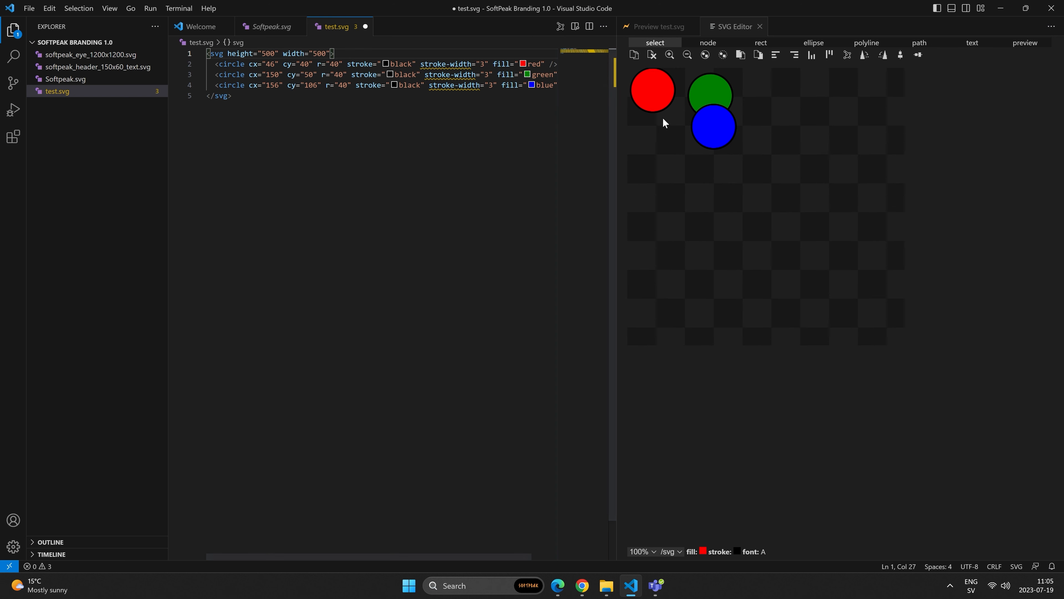
{"action": "left_click_drag", "start_coordinate": [713, 102], "coordinate": [666, 101]}
{"action": "left_click_drag", "start_coordinate": [714, 126], "coordinate": [681, 90]}
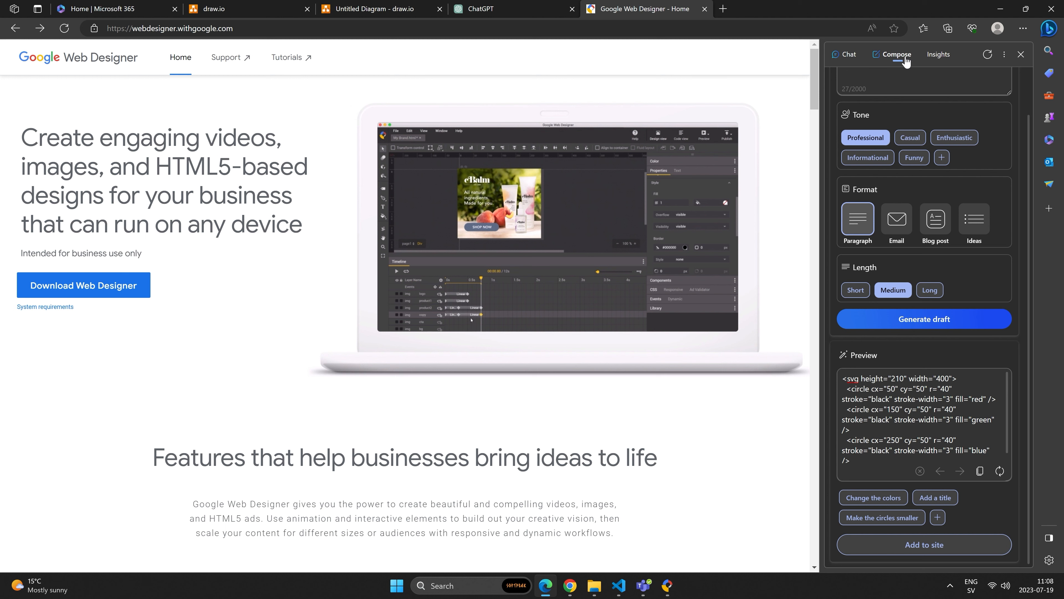
- Examine Bing's insights for the Google Web Designer site and the usage restriction above its download link
{"action": "left_click", "coordinate": [939, 55]}
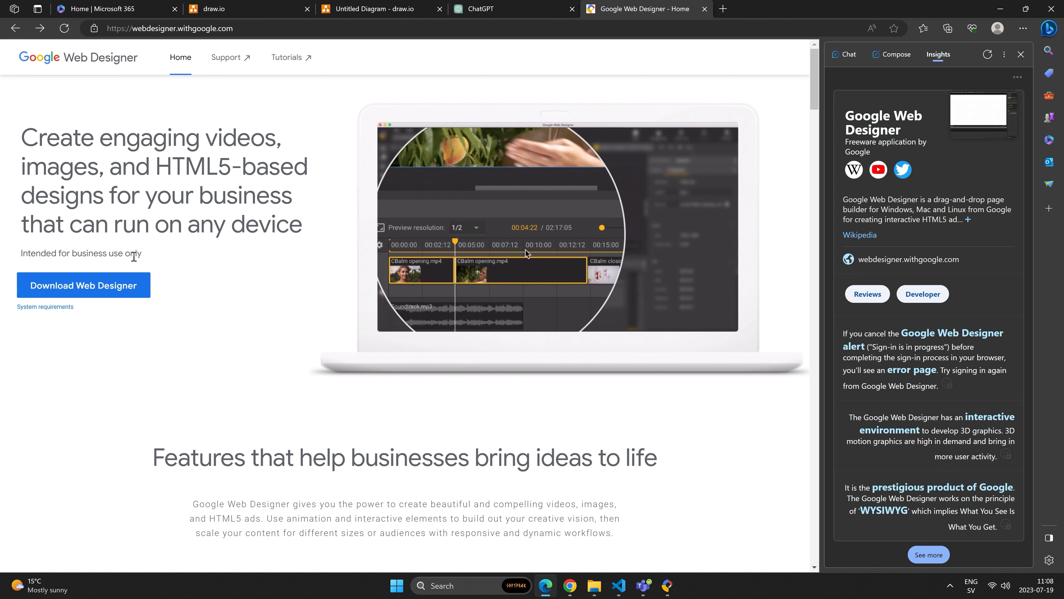
{"action": "left_click_drag", "start_coordinate": [57, 254], "coordinate": [127, 256]}
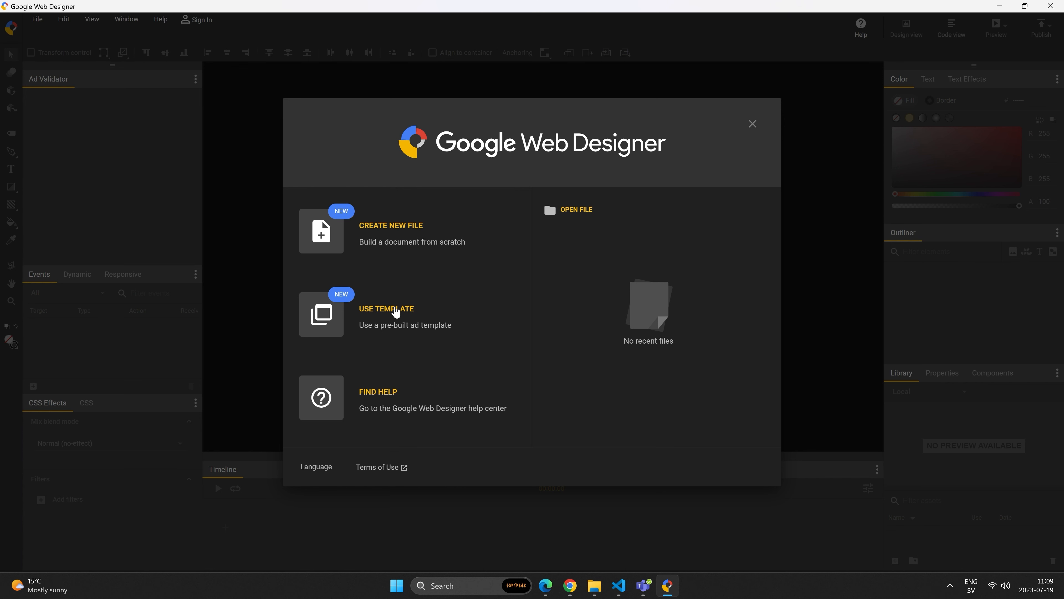
- Browse the display and video templates in Google Web Designer's template gallery
{"action": "left_click", "coordinate": [396, 310]}
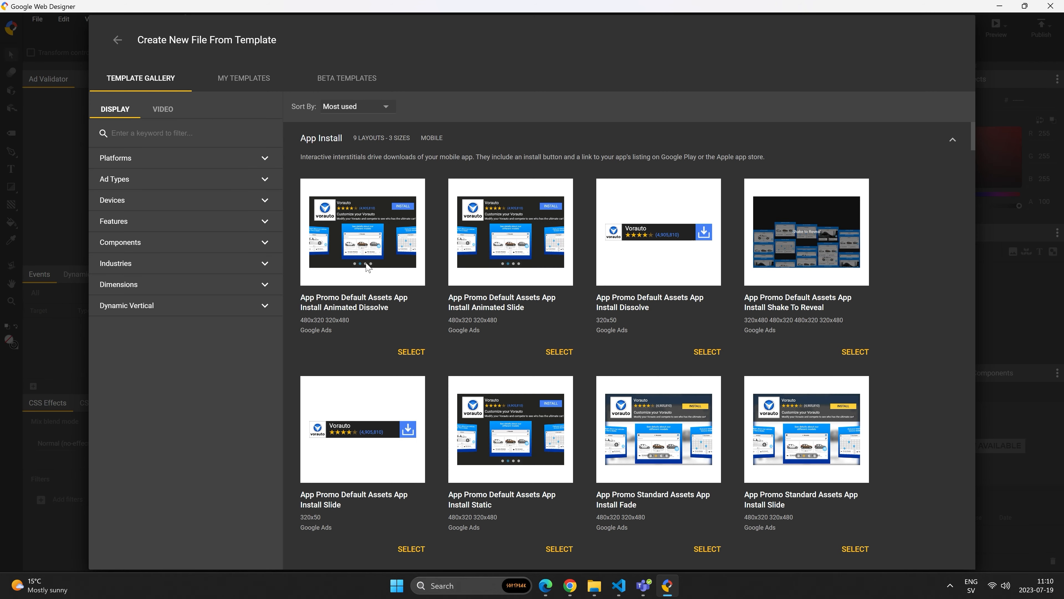
{"action": "scroll", "coordinate": [367, 267], "scroll_direction": "down", "scroll_amount": 6}
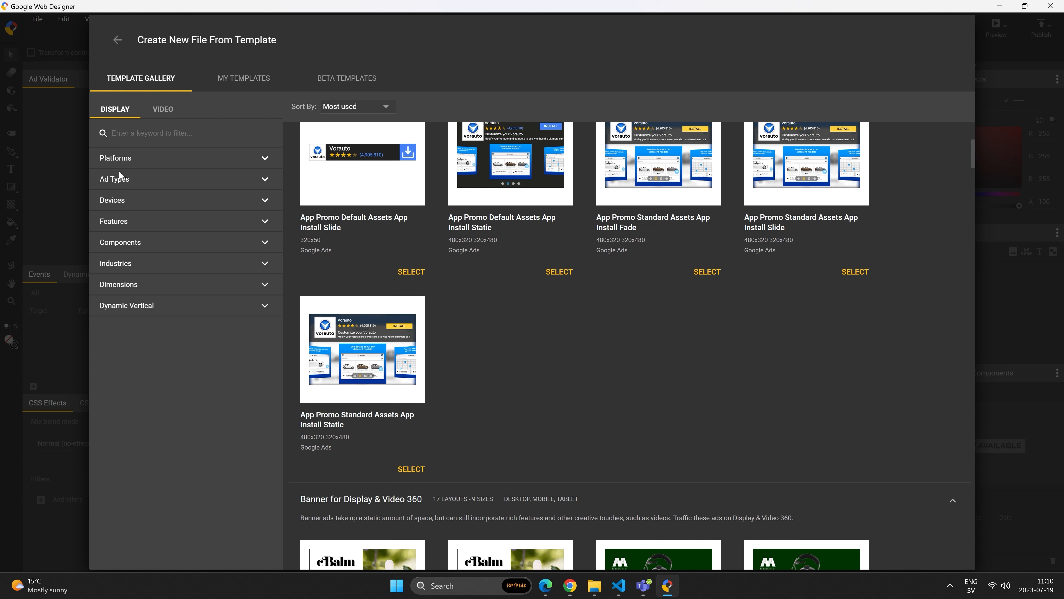
{"action": "left_click", "coordinate": [158, 109]}
{"action": "scroll", "coordinate": [423, 247], "scroll_direction": "down", "scroll_amount": 8}
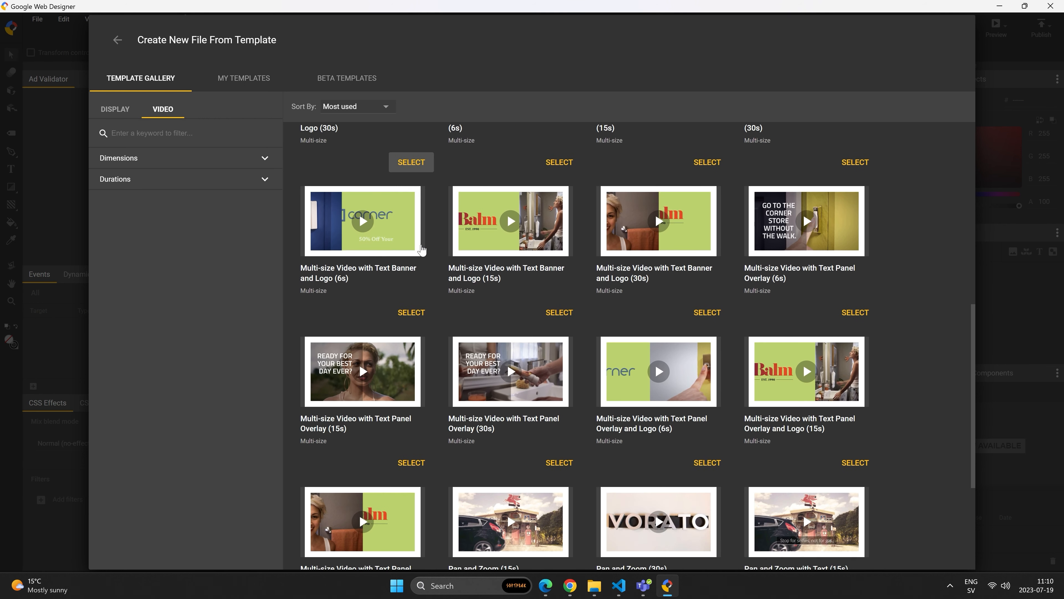
{"action": "scroll", "coordinate": [424, 256], "scroll_direction": "up", "scroll_amount": 5}
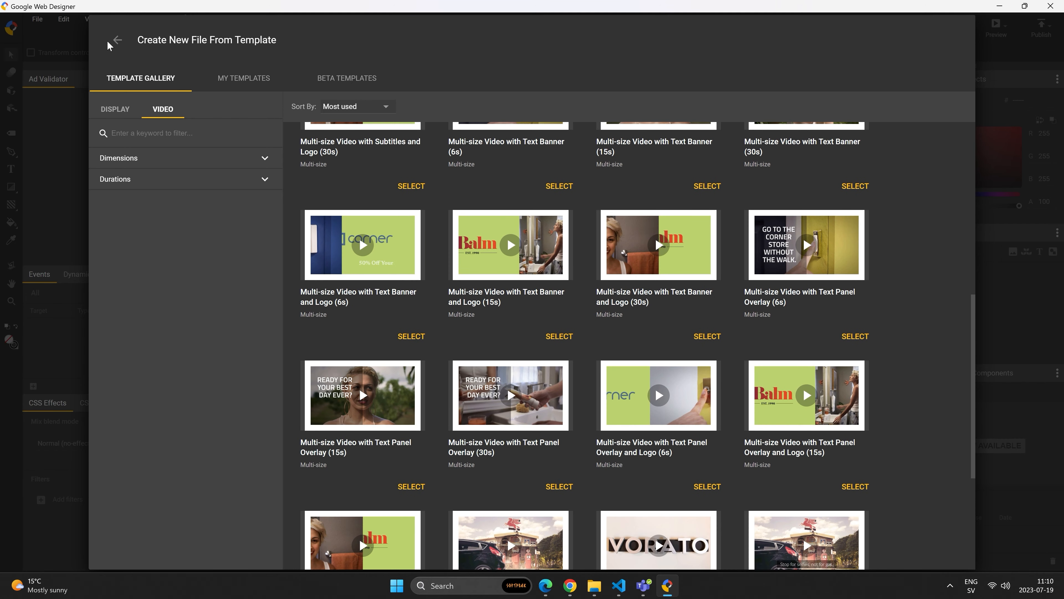
- Create a new blank video file named Google Demo with dimensions 1920 x 1080
{"action": "left_click", "coordinate": [116, 40]}
{"action": "left_click", "coordinate": [386, 235]}
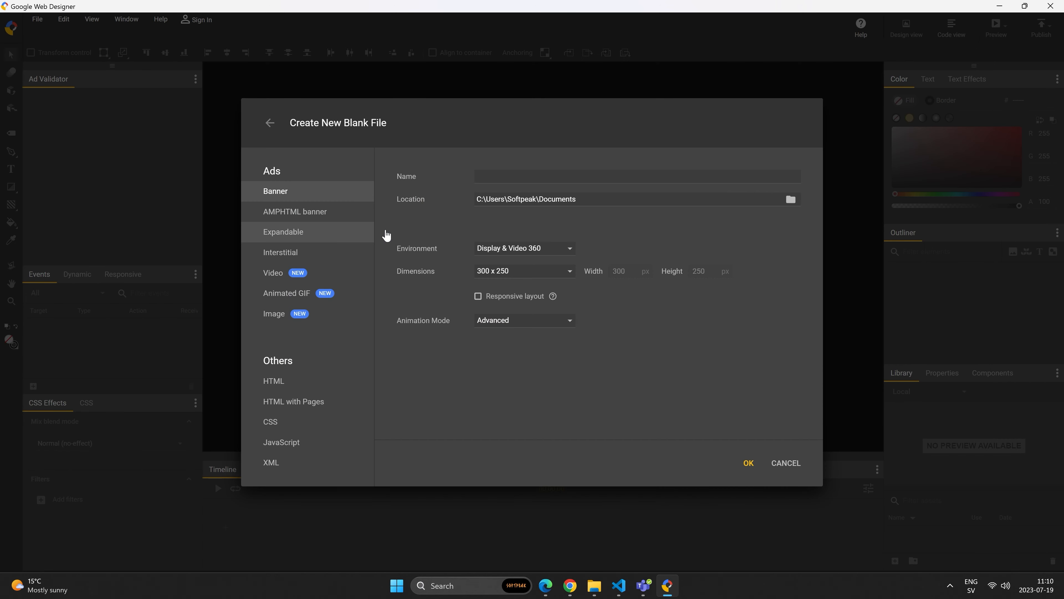
{"action": "left_click", "coordinate": [494, 178]}
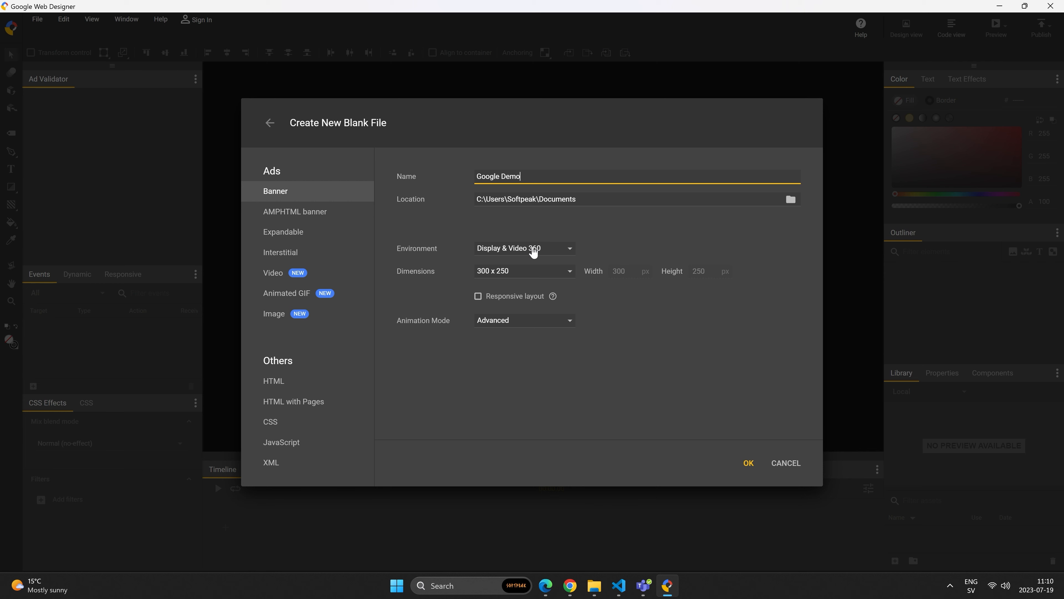
{"action": "left_click", "coordinate": [296, 279]}
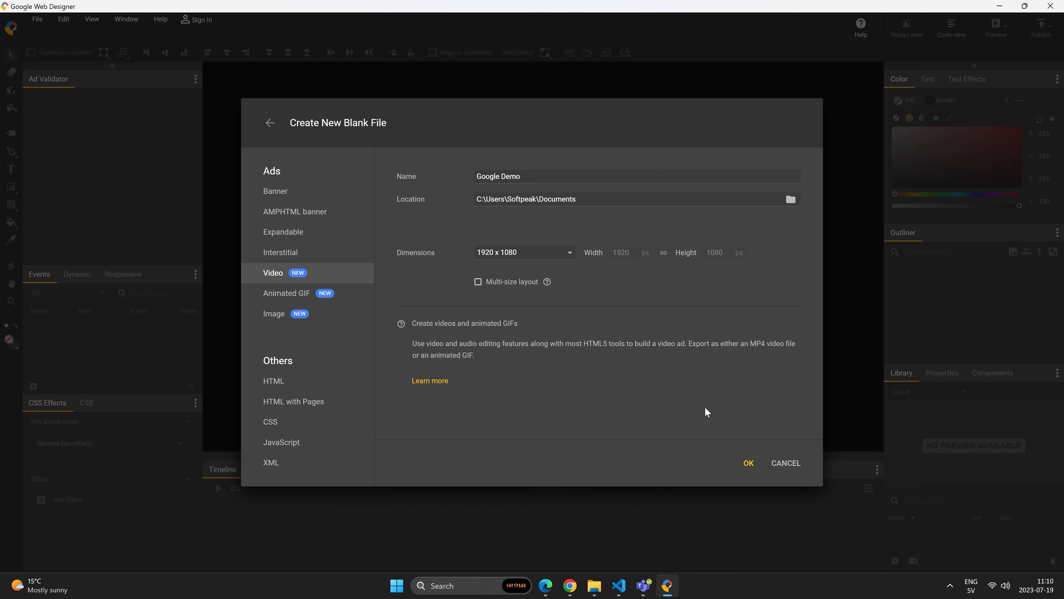
{"action": "left_click", "coordinate": [749, 464]}
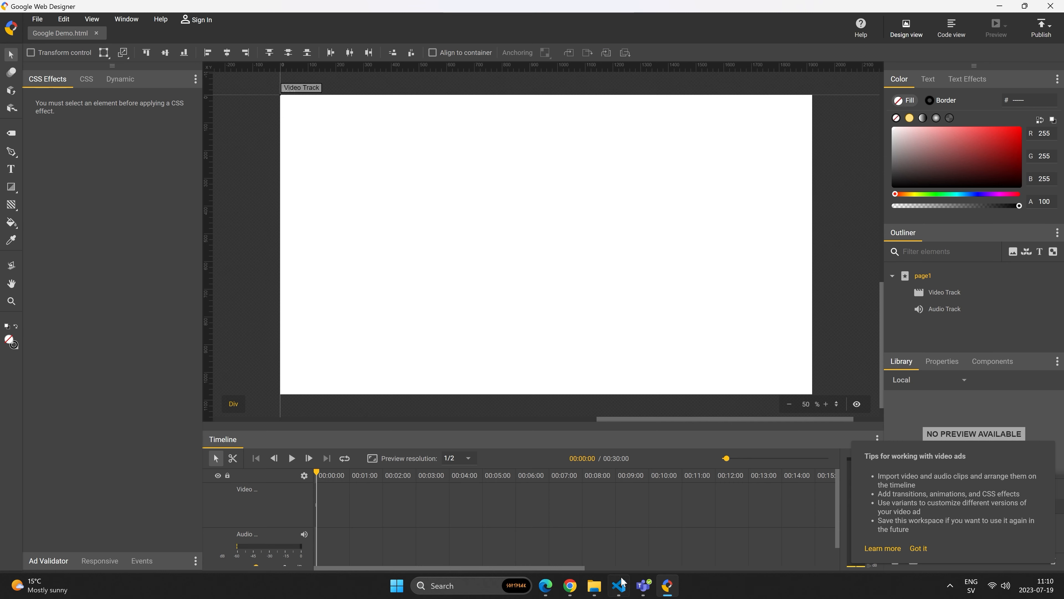
- Copy all the code of test.svg in Visual Studio Code and paste it onto the Google Web Designer canvas
{"action": "left_click", "coordinate": [619, 585]}
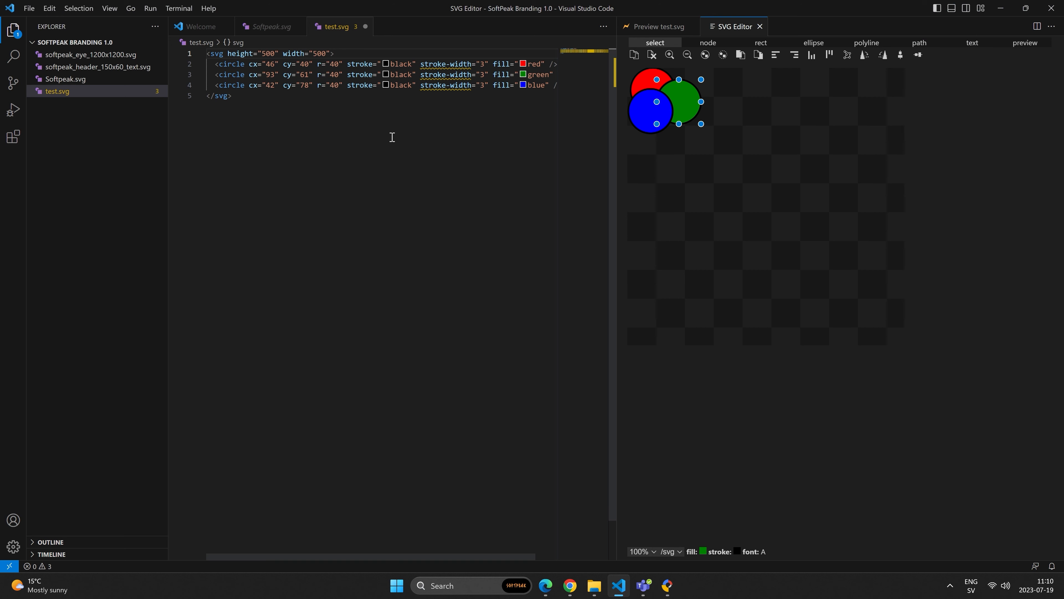
{"action": "left_click_drag", "start_coordinate": [254, 96], "coordinate": [122, 18]}
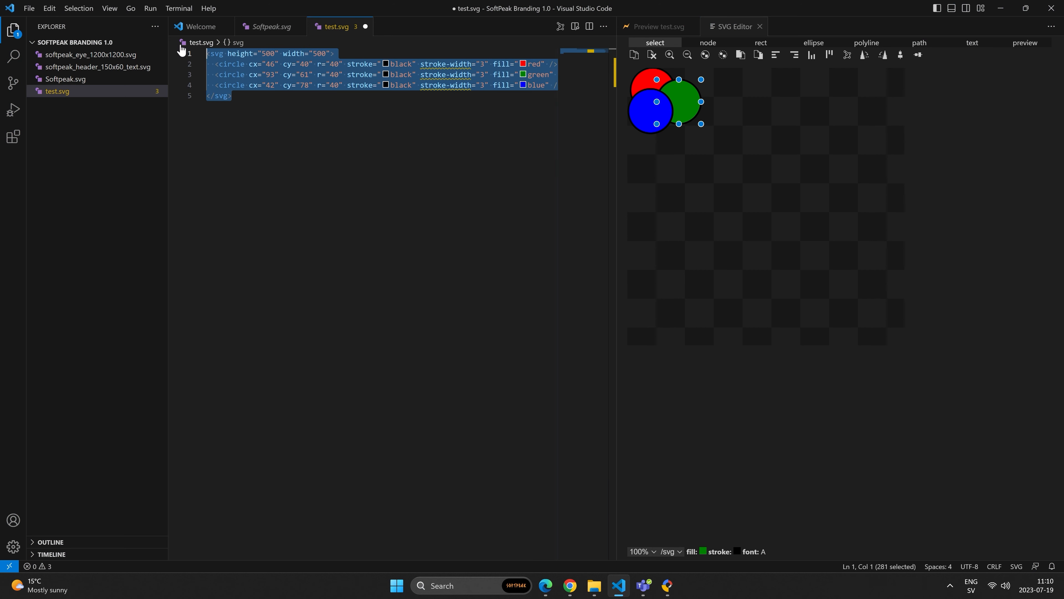
{"action": "key", "text": "ctrl+c"}
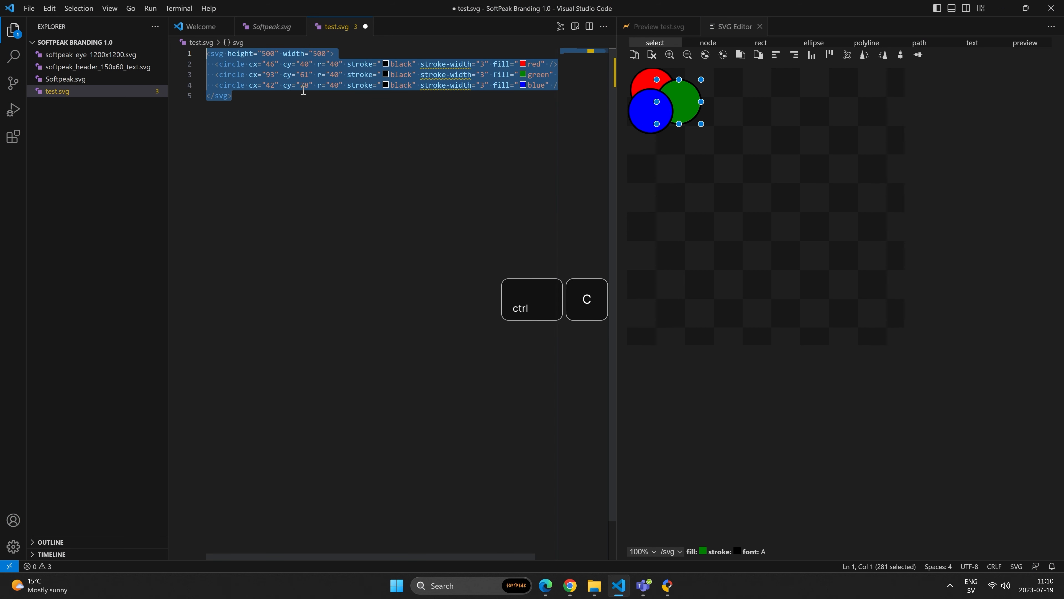
{"action": "left_click", "coordinate": [667, 585]}
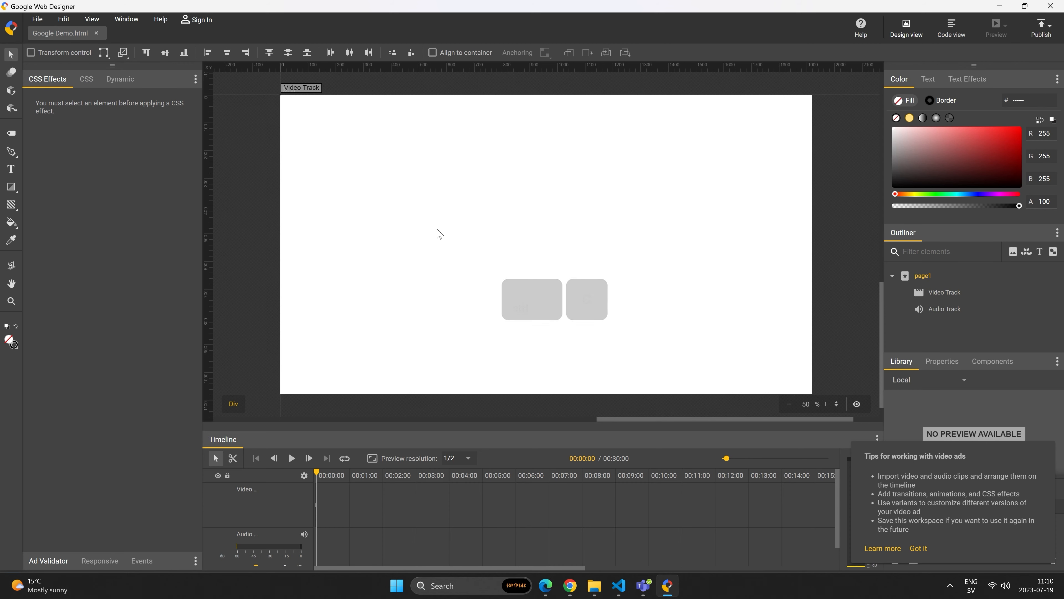
{"action": "key", "text": "ctrl+v"}
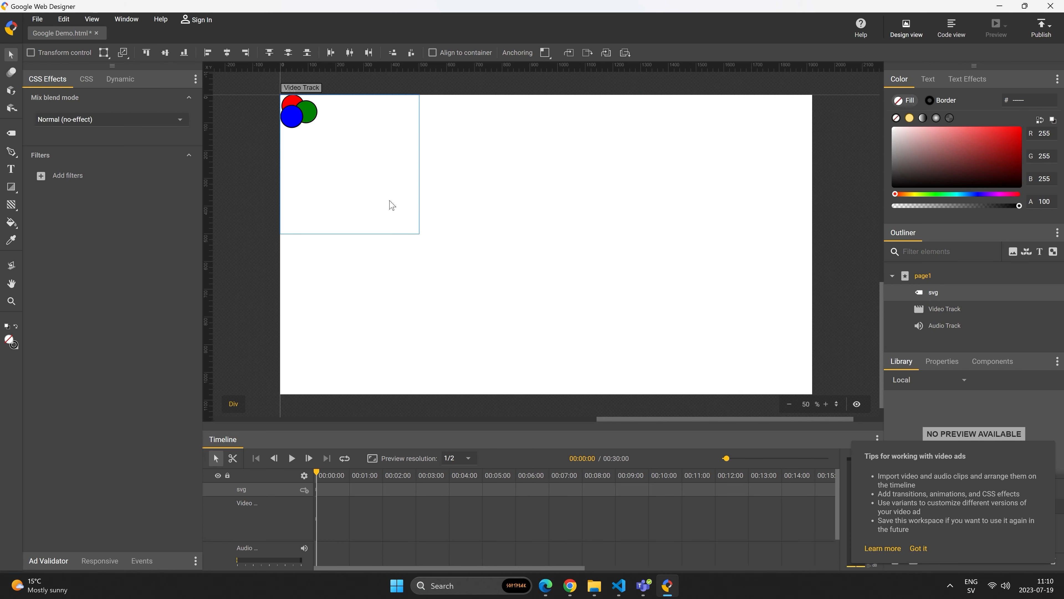
- Move the pasted circles SVG from the canvas corner to near the middle of the canvas
{"action": "left_click_drag", "start_coordinate": [300, 115], "coordinate": [515, 207]}
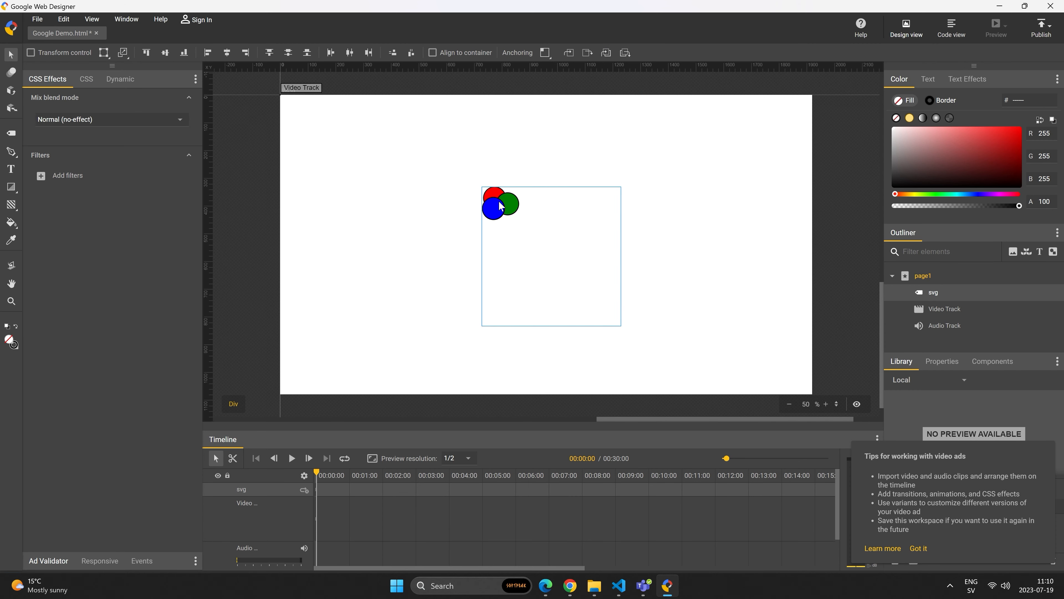
{"action": "left_click", "coordinate": [558, 178]}
{"action": "left_click", "coordinate": [516, 204]}
- Examine the pasted SVG block and the surrounding styles in the page's code, and return to the design view
{"action": "left_click", "coordinate": [949, 27]}
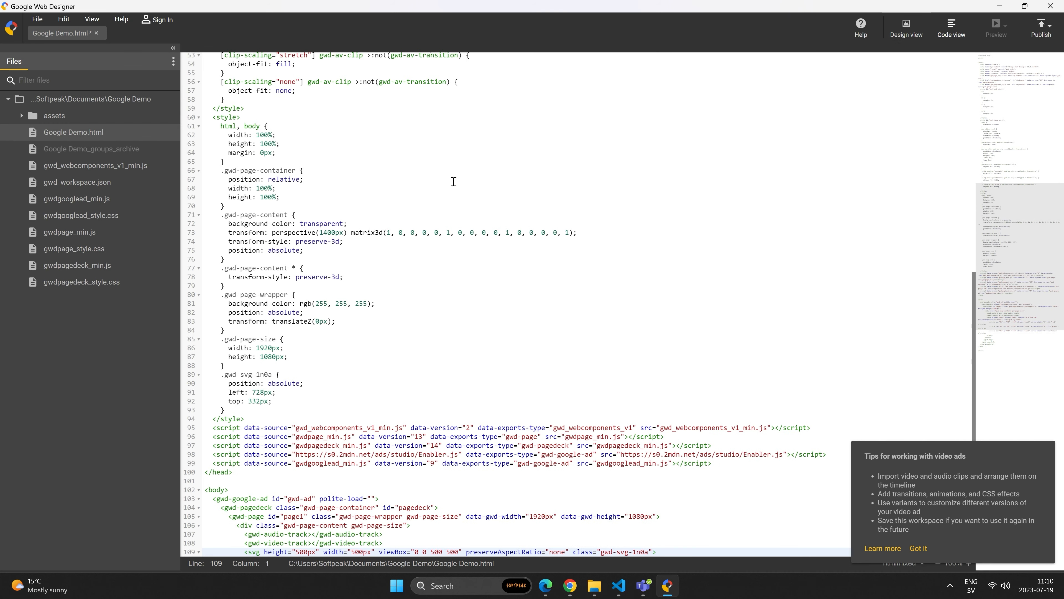
{"action": "left_click", "coordinate": [413, 178]}
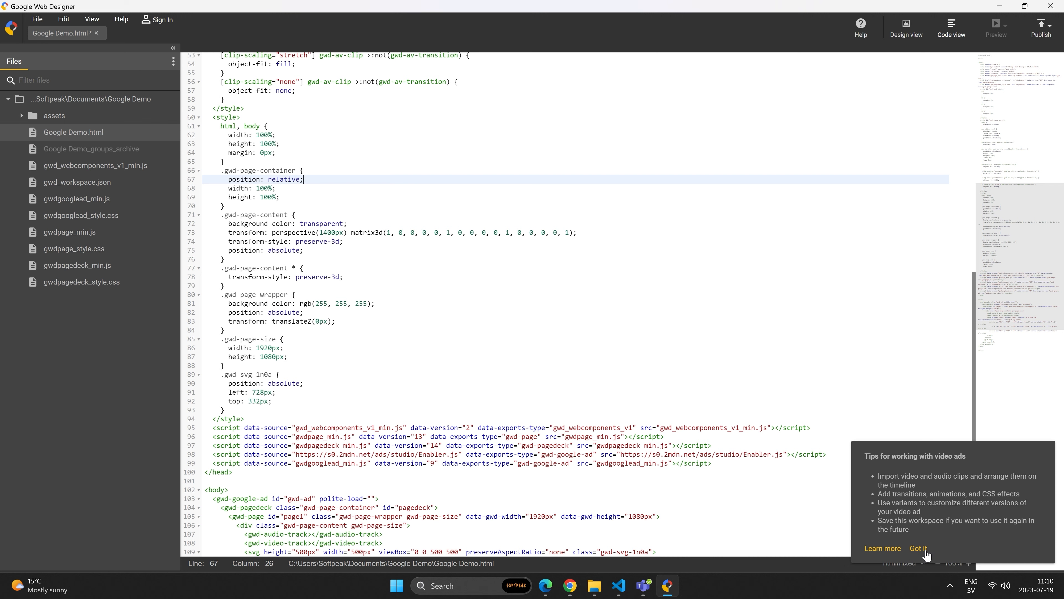
{"action": "left_click", "coordinate": [918, 548]}
{"action": "left_click", "coordinate": [378, 205]}
{"action": "scroll", "coordinate": [393, 222], "scroll_direction": "down", "scroll_amount": 3}
{"action": "scroll", "coordinate": [393, 225], "scroll_direction": "down", "scroll_amount": 1}
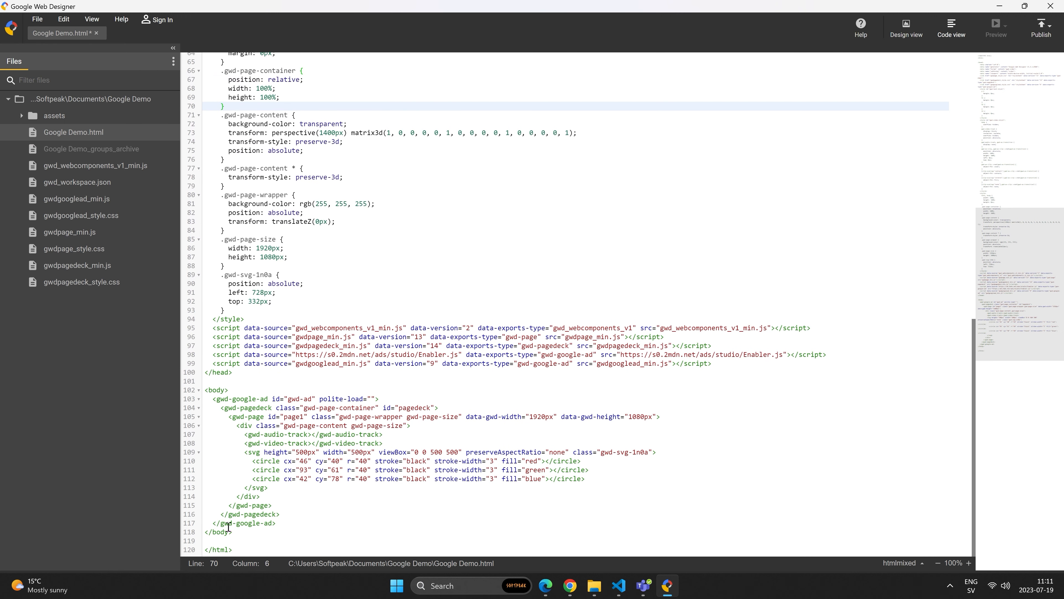
{"action": "left_click_drag", "start_coordinate": [269, 488], "coordinate": [233, 450]}
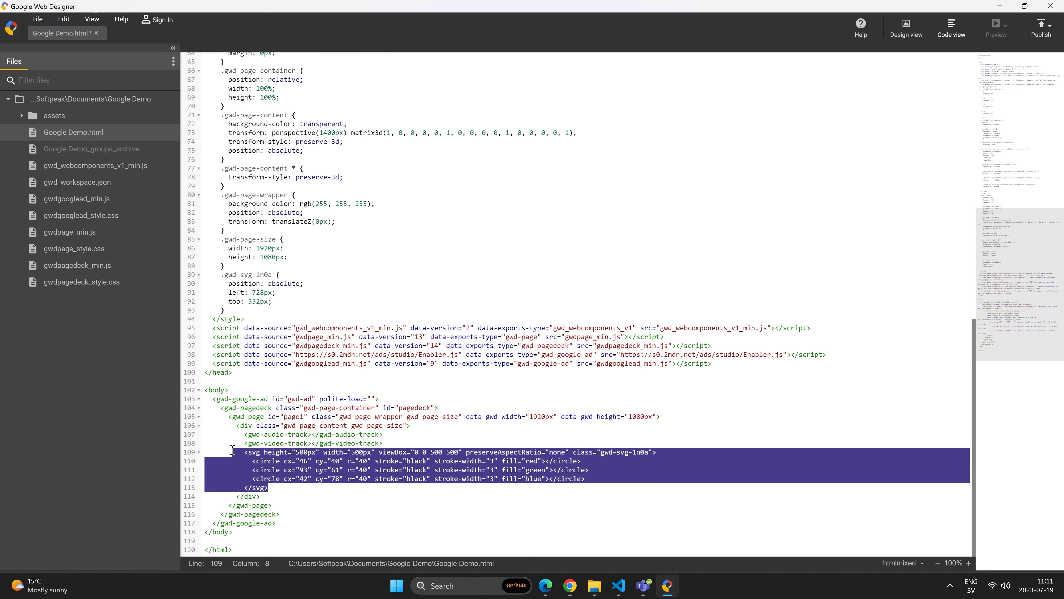
{"action": "scroll", "coordinate": [367, 313], "scroll_direction": "up", "scroll_amount": 20}
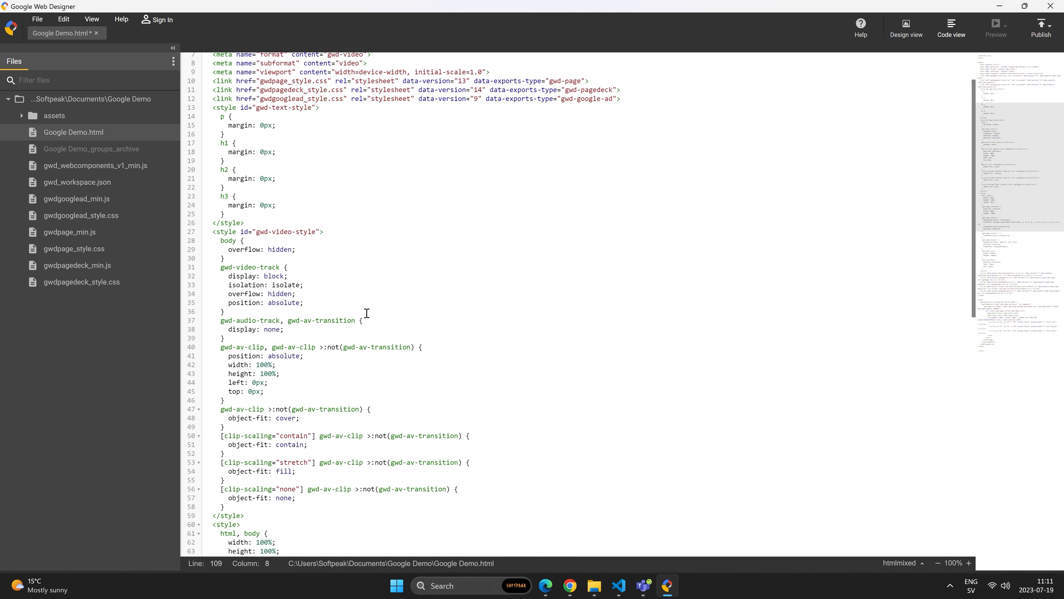
{"action": "scroll", "coordinate": [340, 216], "scroll_direction": "down", "scroll_amount": 20}
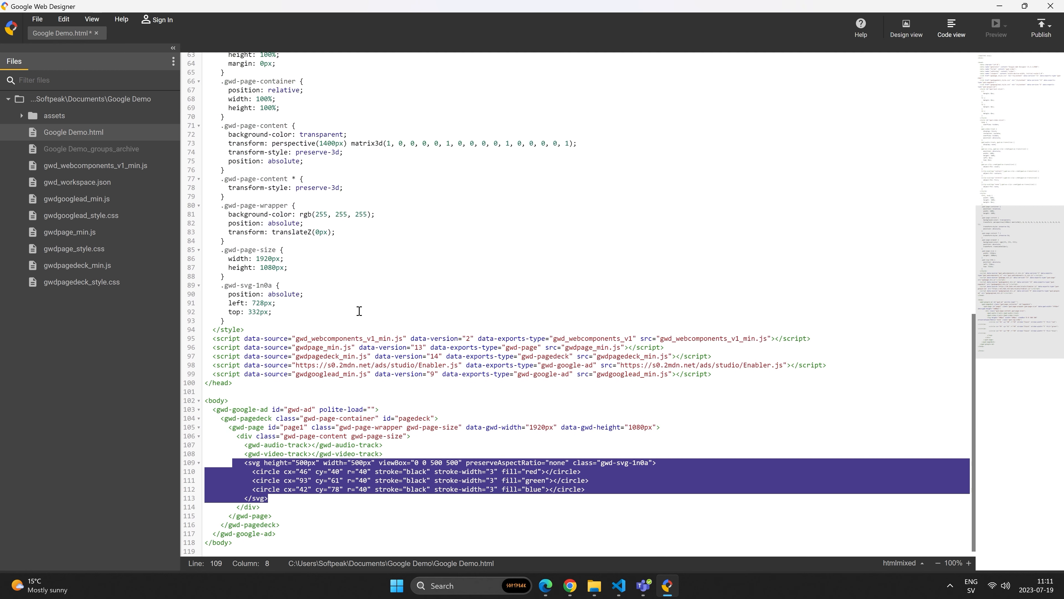
{"action": "scroll", "coordinate": [339, 351], "scroll_direction": "down", "scroll_amount": 1}
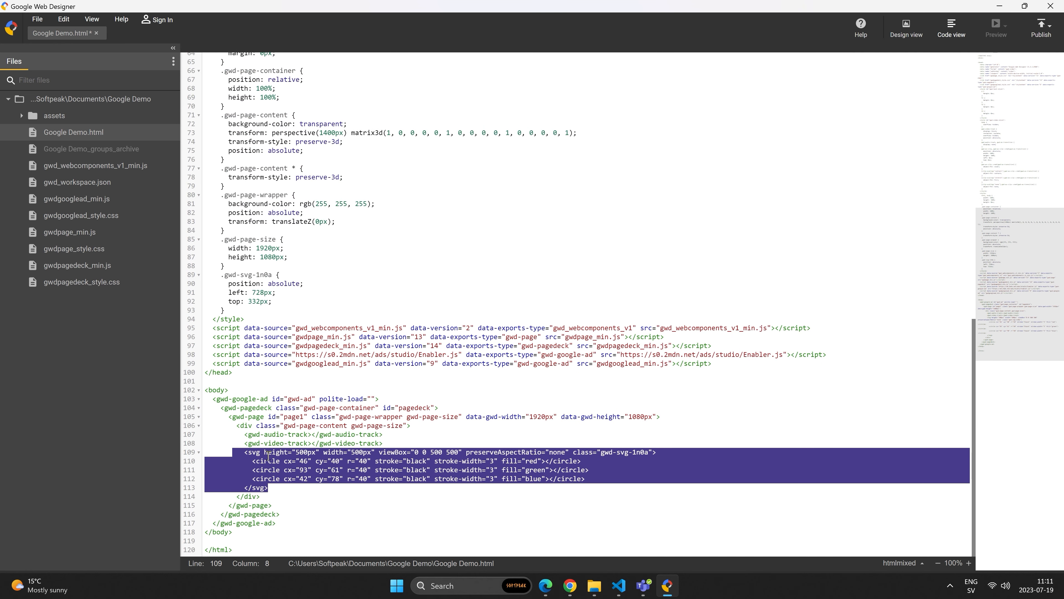
{"action": "left_click", "coordinate": [275, 482]}
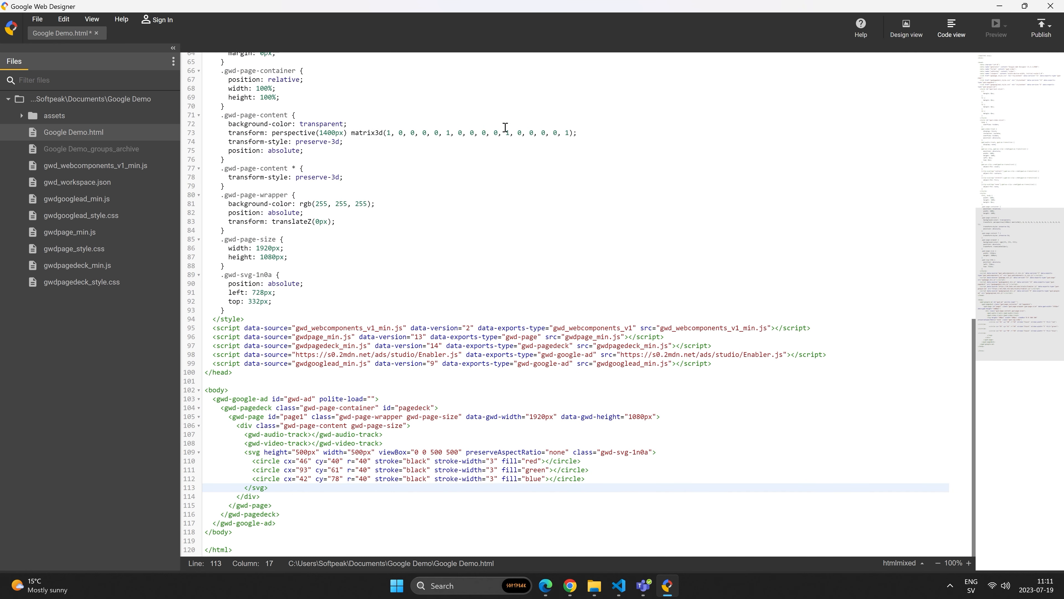
{"action": "left_click", "coordinate": [907, 31]}
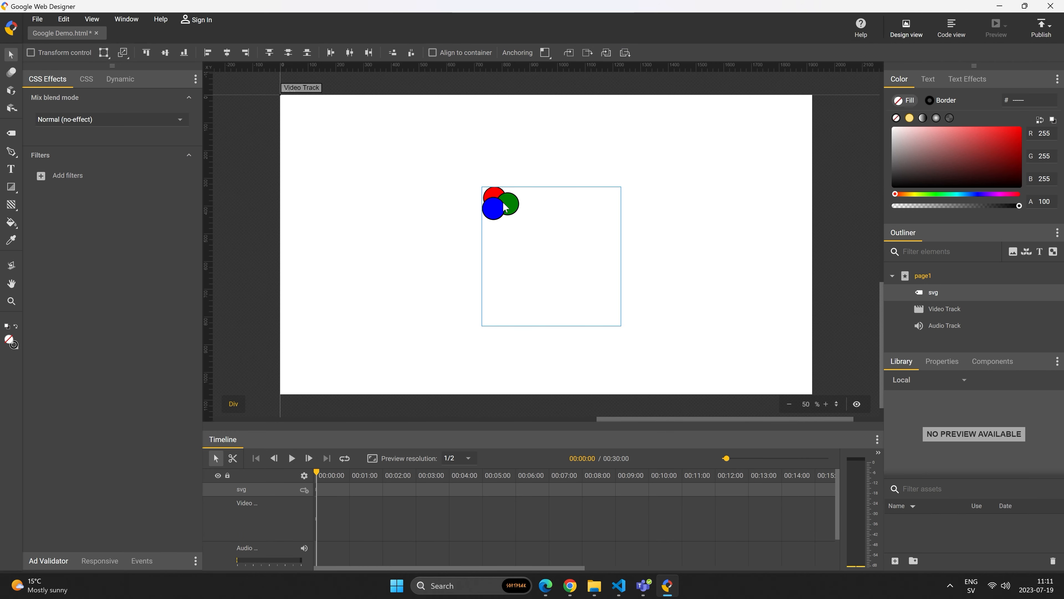
- Start adding an SVG filter to the circles and choose Aura
{"action": "right_click", "coordinate": [509, 210]}
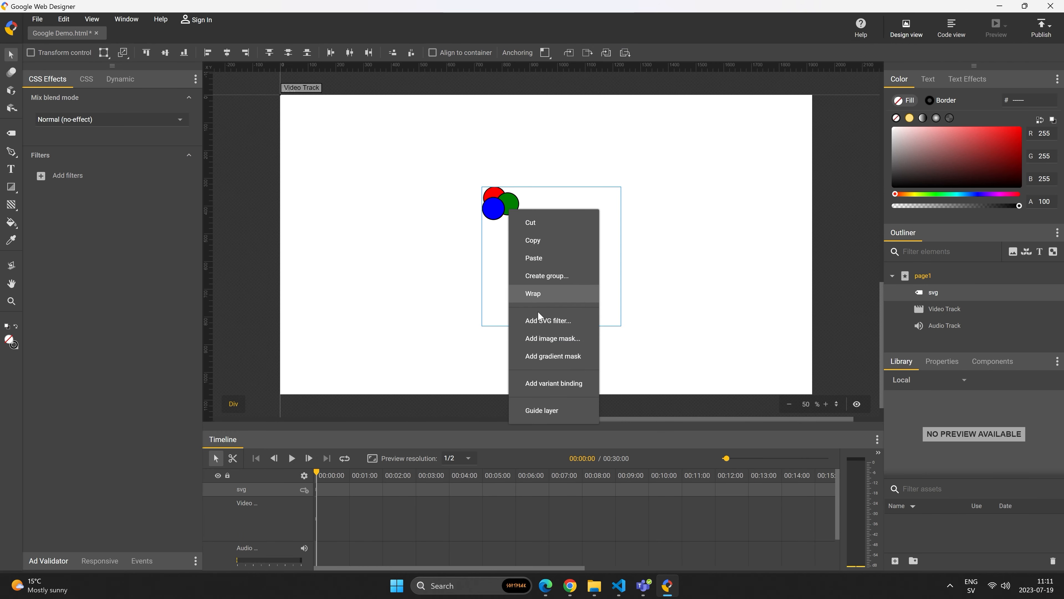
{"action": "left_click", "coordinate": [563, 323]}
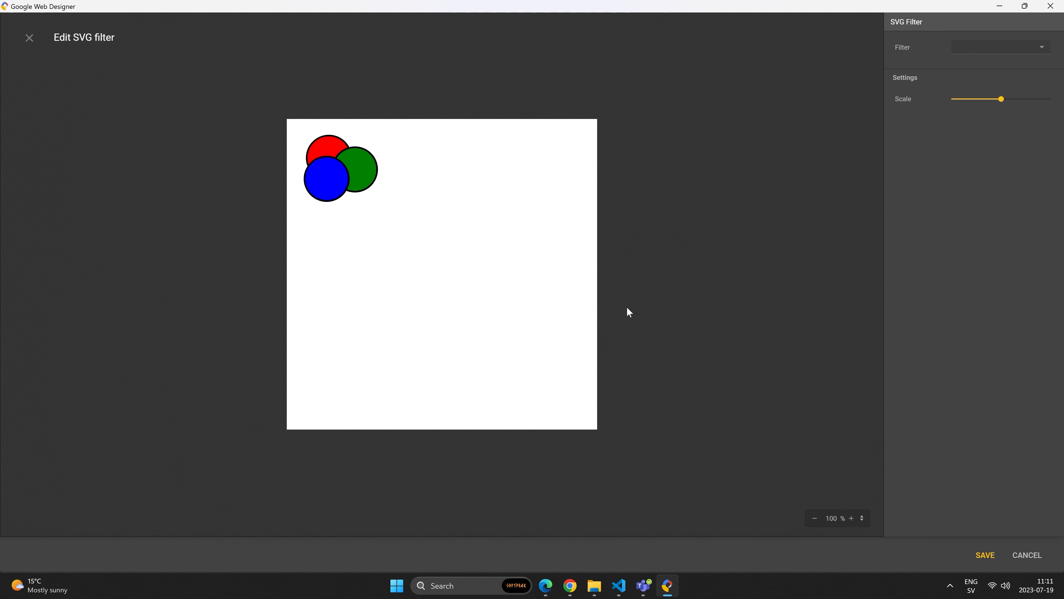
{"action": "left_click", "coordinate": [1021, 59]}
{"action": "left_click", "coordinate": [1010, 84]}
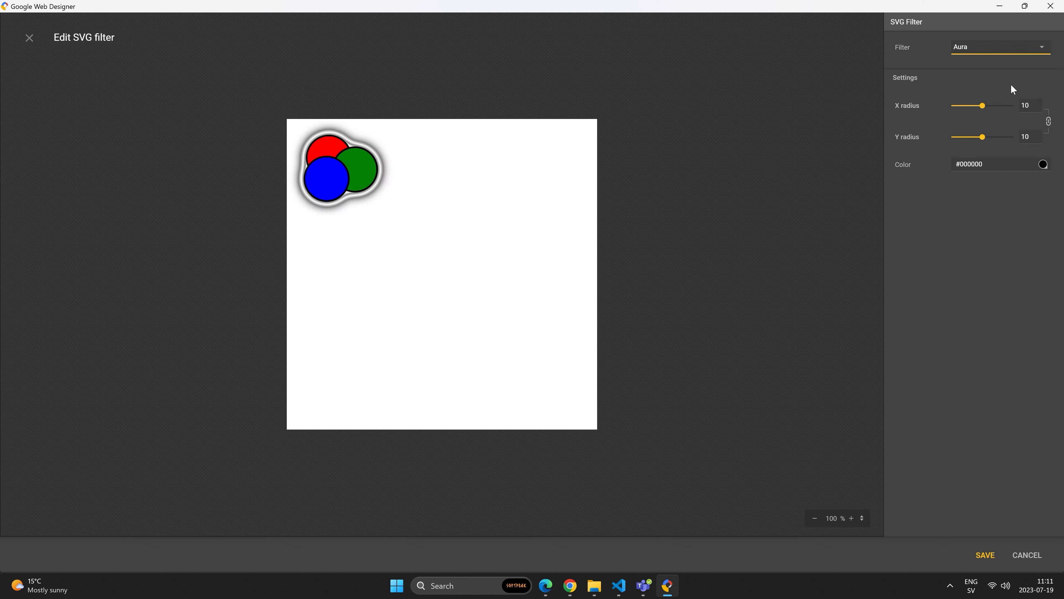
- Try the Blur, Gleam and Glow filters on the circles
{"action": "left_click", "coordinate": [1023, 49]}
{"action": "left_click", "coordinate": [1006, 119]}
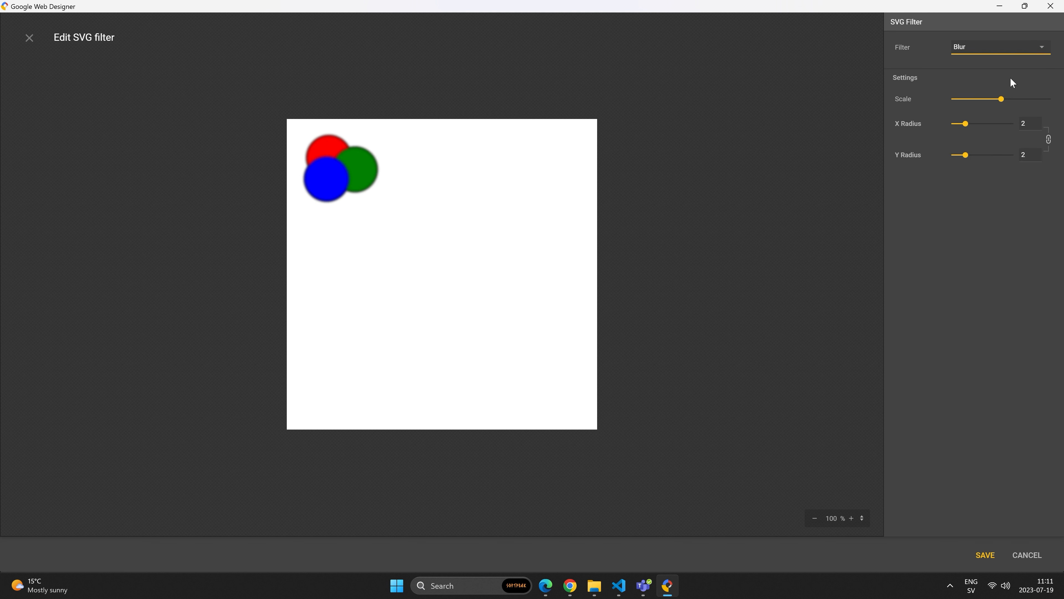
{"action": "left_click", "coordinate": [1014, 53]}
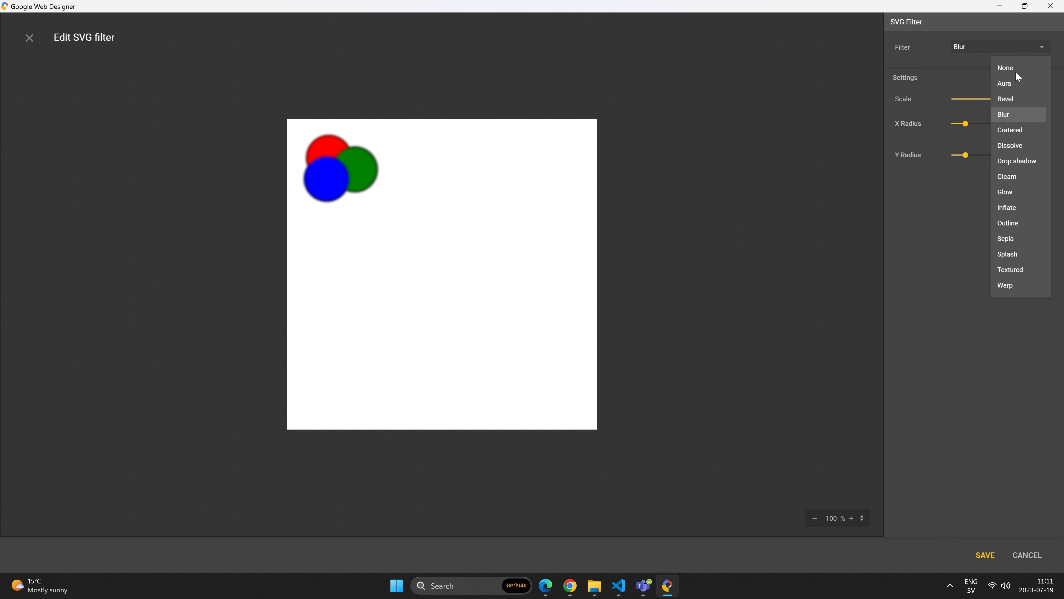
{"action": "left_click", "coordinate": [1014, 176]}
{"action": "left_click", "coordinate": [1010, 53]}
{"action": "left_click", "coordinate": [1004, 193]}
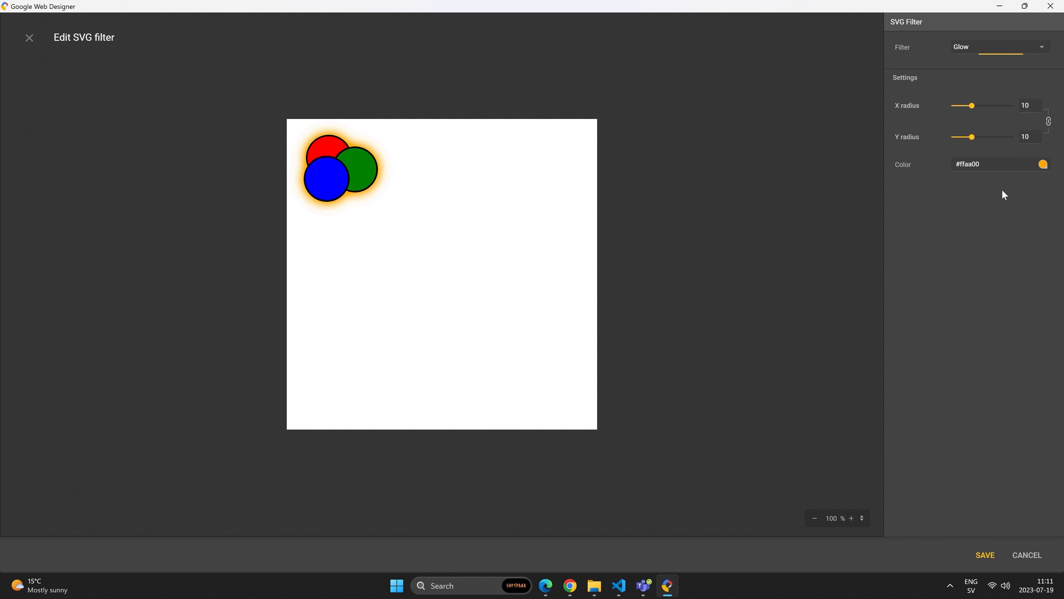
- Apply the Splash filter to the circles, slightly reduce its Spill 2 scale, and save the filter
{"action": "left_click", "coordinate": [1017, 54]}
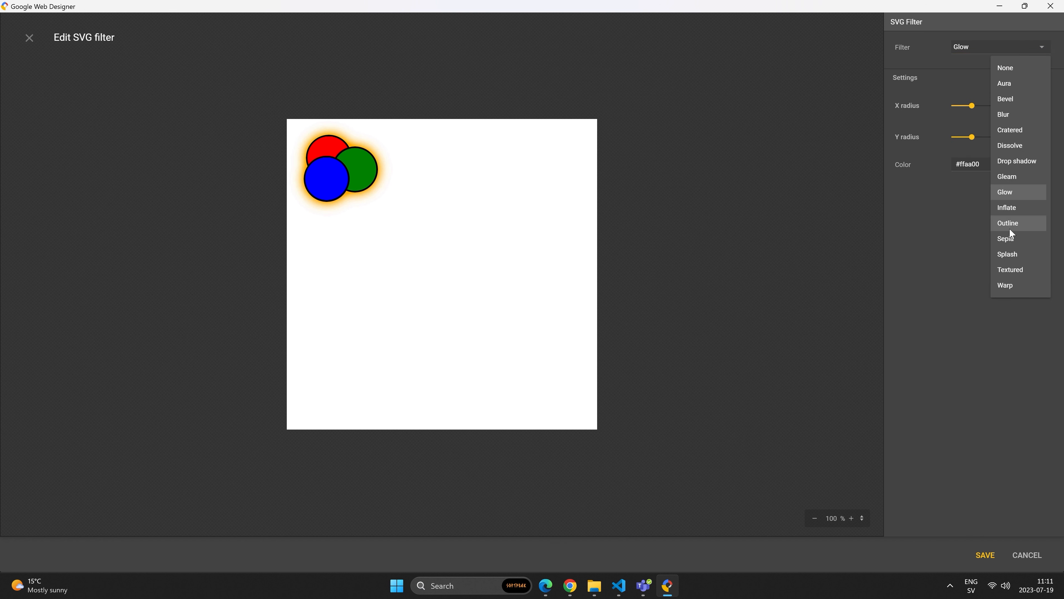
{"action": "left_click", "coordinate": [1010, 254]}
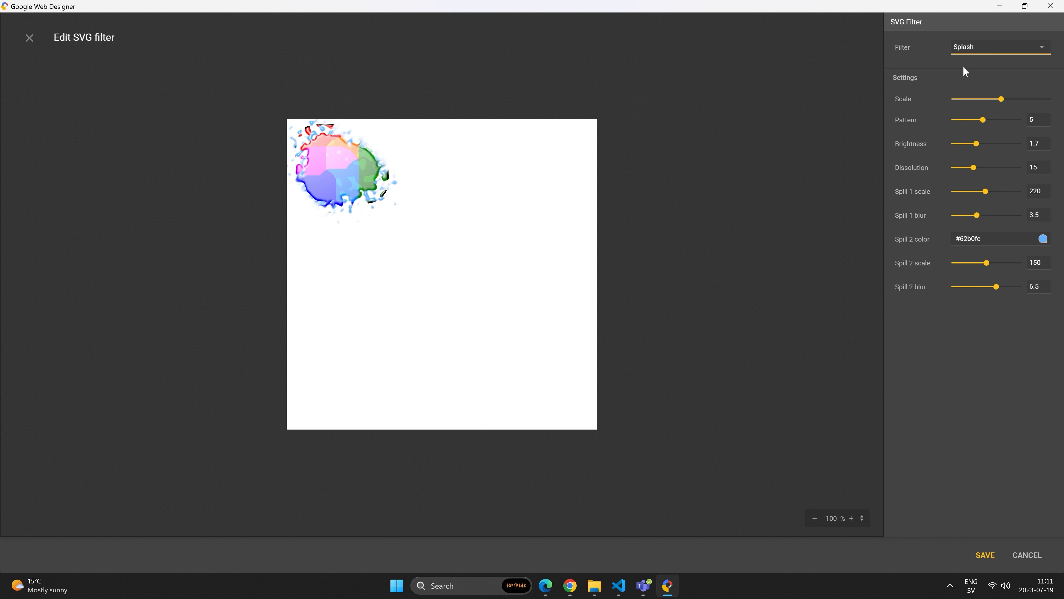
{"action": "mouse_move", "coordinate": [986, 263]}
{"action": "left_mouse_down"}
{"action": "mouse_move", "coordinate": [962, 266]}
{"action": "mouse_move", "coordinate": [979, 269]}
{"action": "left_mouse_up"}
{"action": "left_click", "coordinate": [987, 556]}
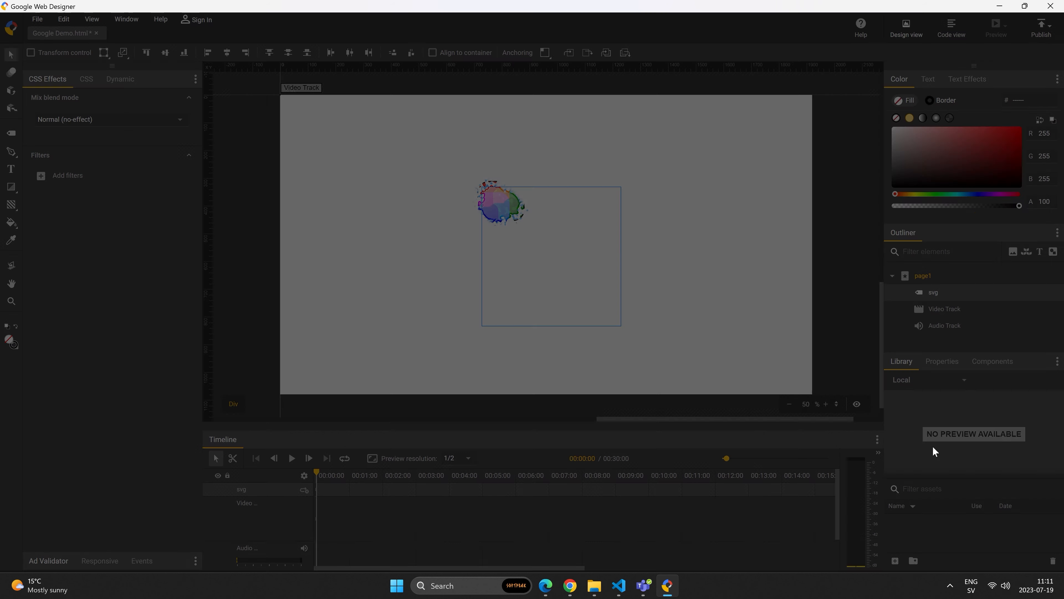
- Move the filtered SVG slightly up and to the left on the canvas and deselect it
{"action": "left_click_drag", "start_coordinate": [508, 206], "coordinate": [462, 194]}
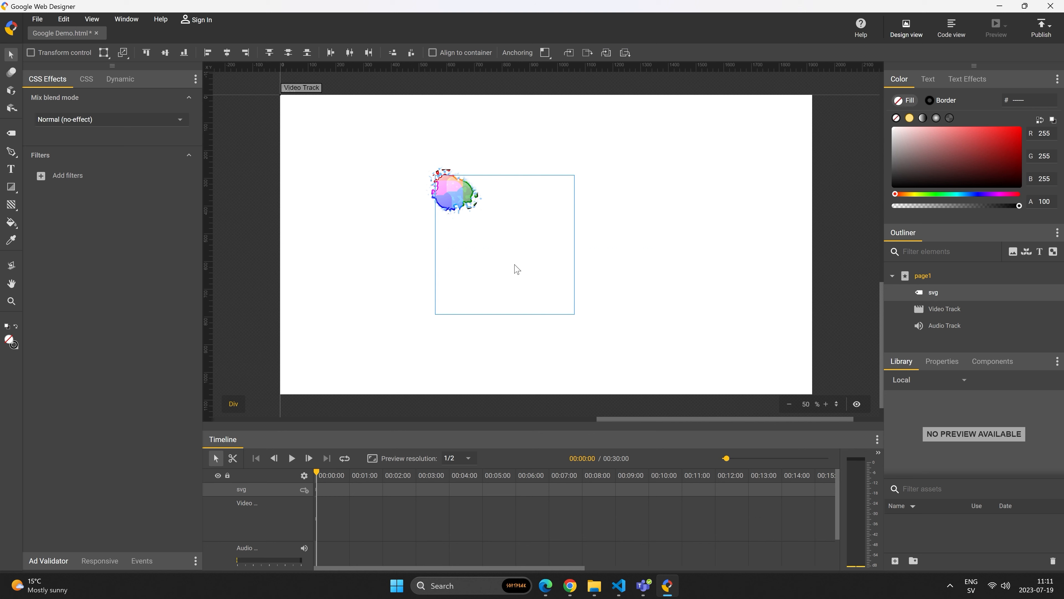
{"action": "left_click", "coordinate": [479, 147]}
{"action": "left_click", "coordinate": [458, 192]}
{"action": "left_click", "coordinate": [608, 187]}
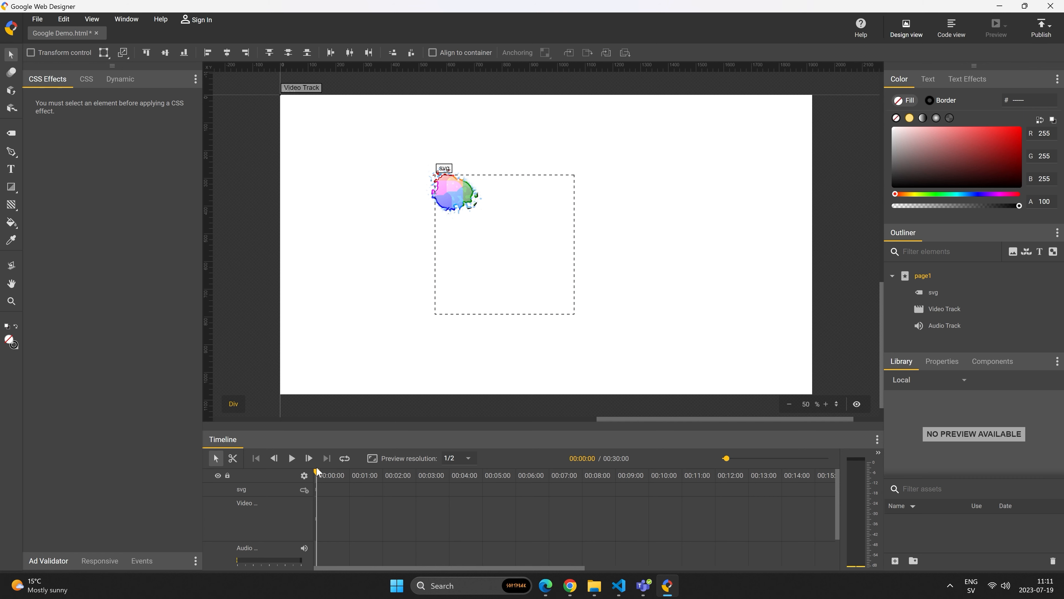
- Insert a keyframe for the svg layer at 00:02:01 on the timeline
{"action": "left_click", "coordinate": [384, 474]}
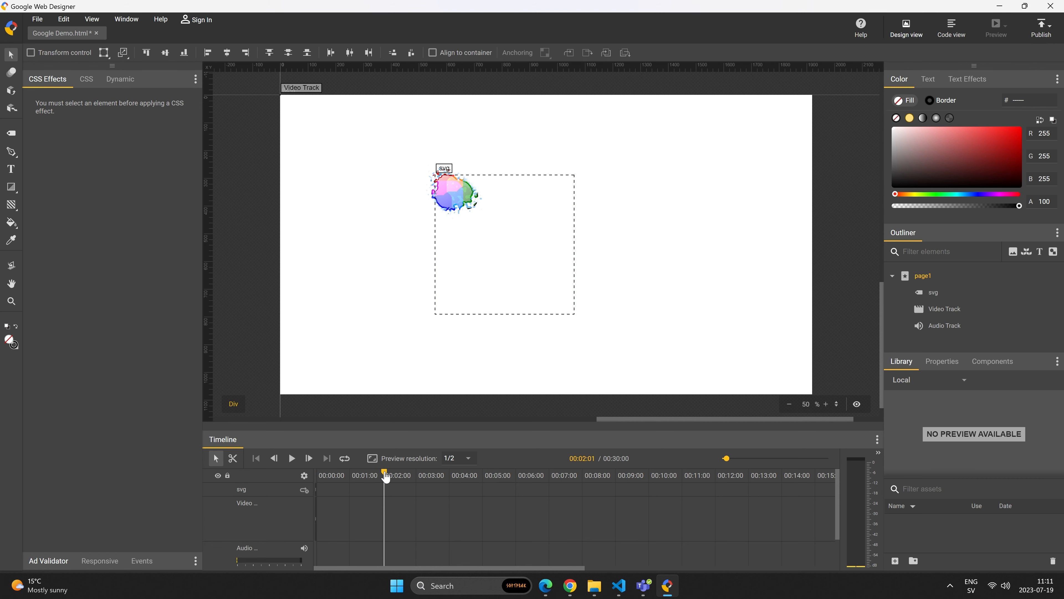
{"action": "right_click", "coordinate": [386, 487]}
{"action": "left_click", "coordinate": [398, 497]}
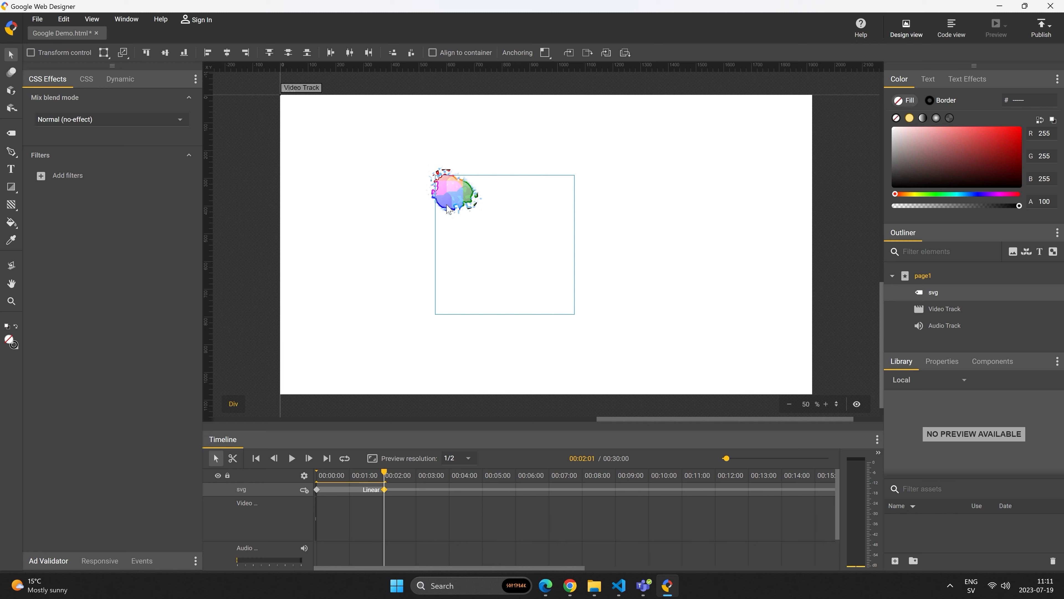
- Position the SVG toward the canvas's upper left at the first keyframe and toward its lower right at the 00:02:01 keyframe
{"action": "left_click", "coordinate": [317, 490]}
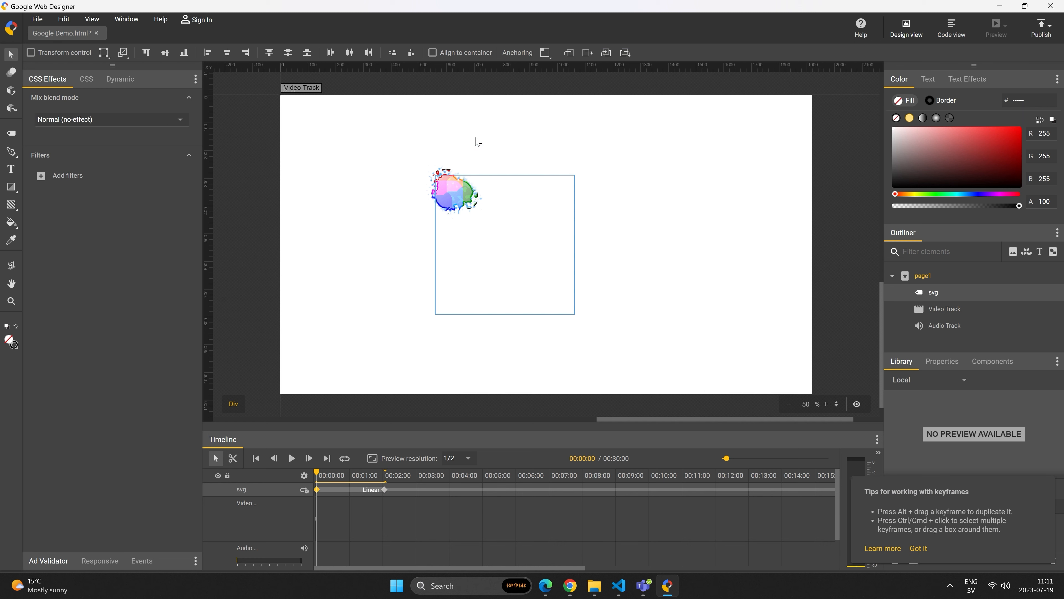
{"action": "left_click_drag", "start_coordinate": [454, 210], "coordinate": [651, 239]}
{"action": "left_click", "coordinate": [385, 490]}
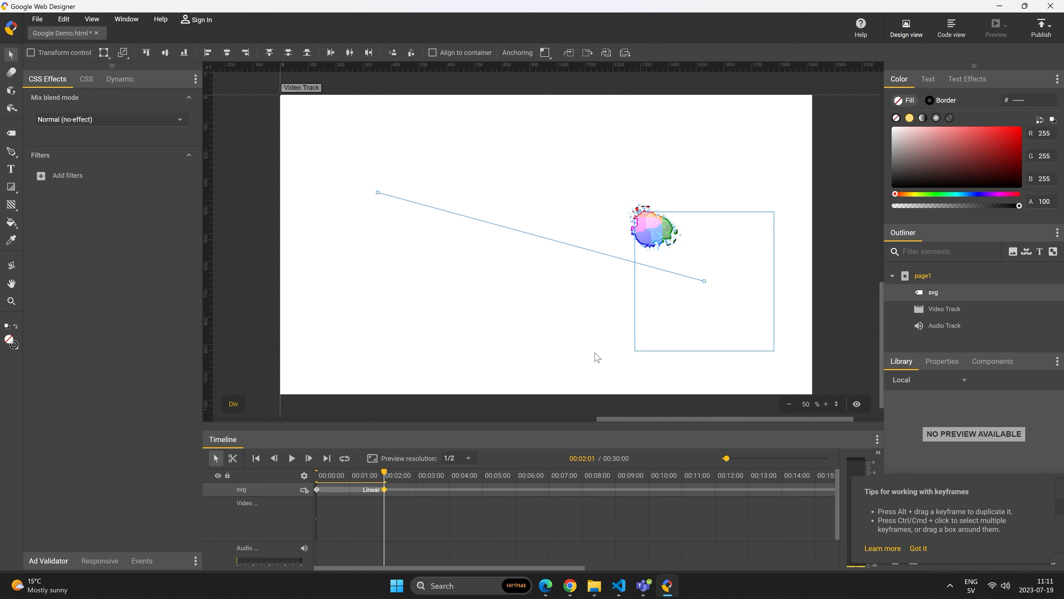
- Play the SVG's movement animation from the start of the timeline and stop it near the second keyframe
{"action": "left_click", "coordinate": [274, 458]}
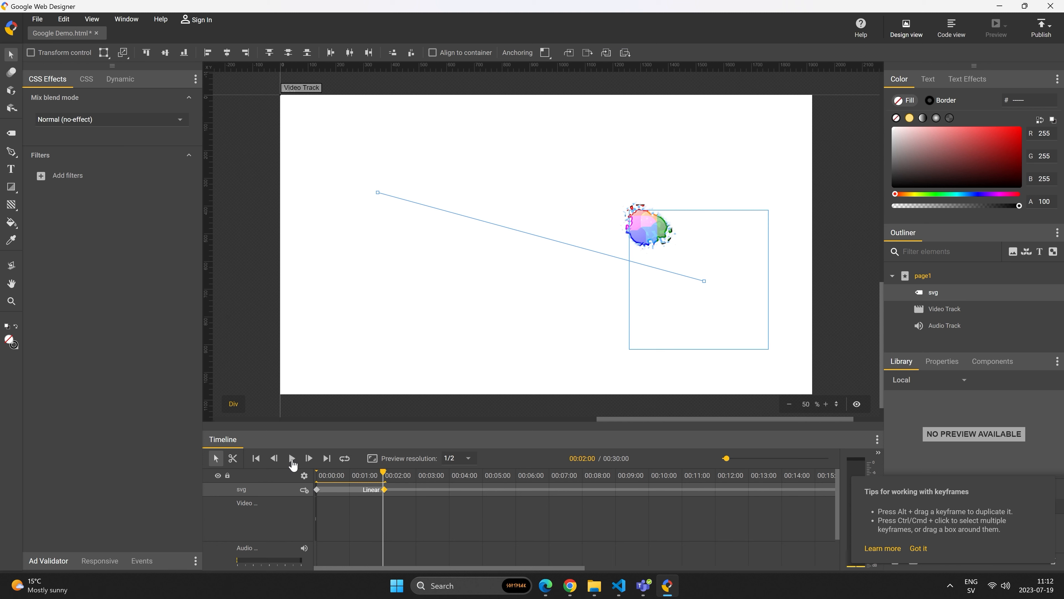
{"action": "left_click", "coordinate": [257, 458]}
{"action": "left_click", "coordinate": [292, 458]}
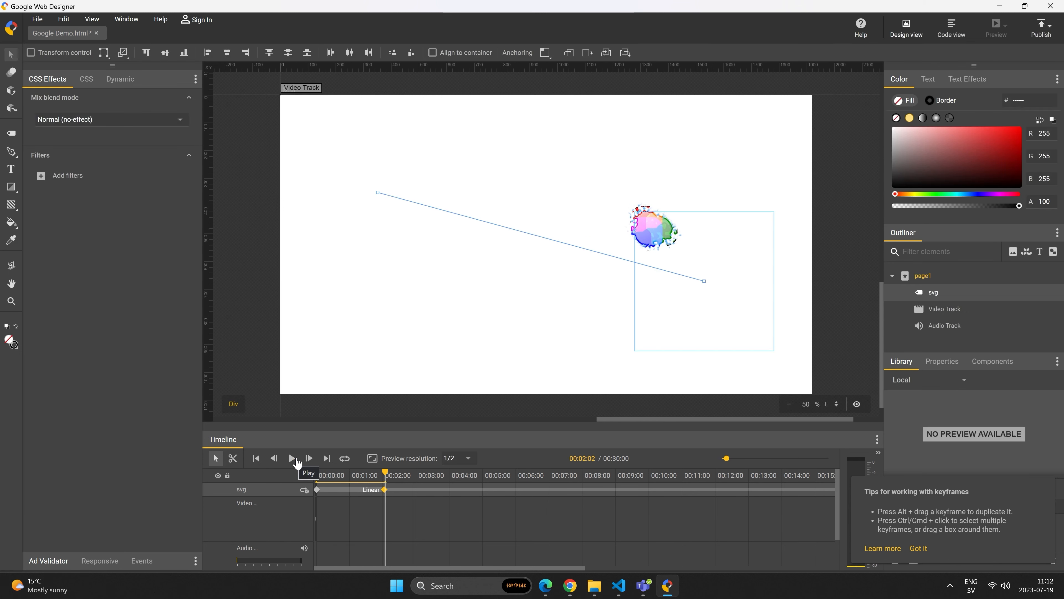
{"action": "left_click", "coordinate": [295, 460]}
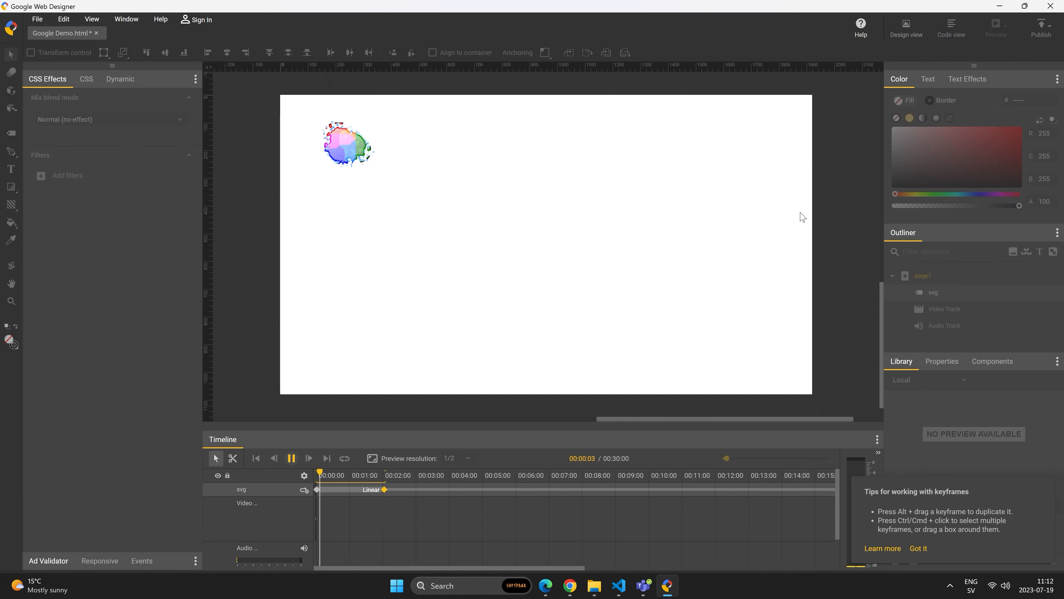
{"action": "left_click", "coordinate": [292, 458]}
- Publish the project locally as a full-resolution 30 fps H.264 video named Google Demo
{"action": "left_click", "coordinate": [1043, 31]}
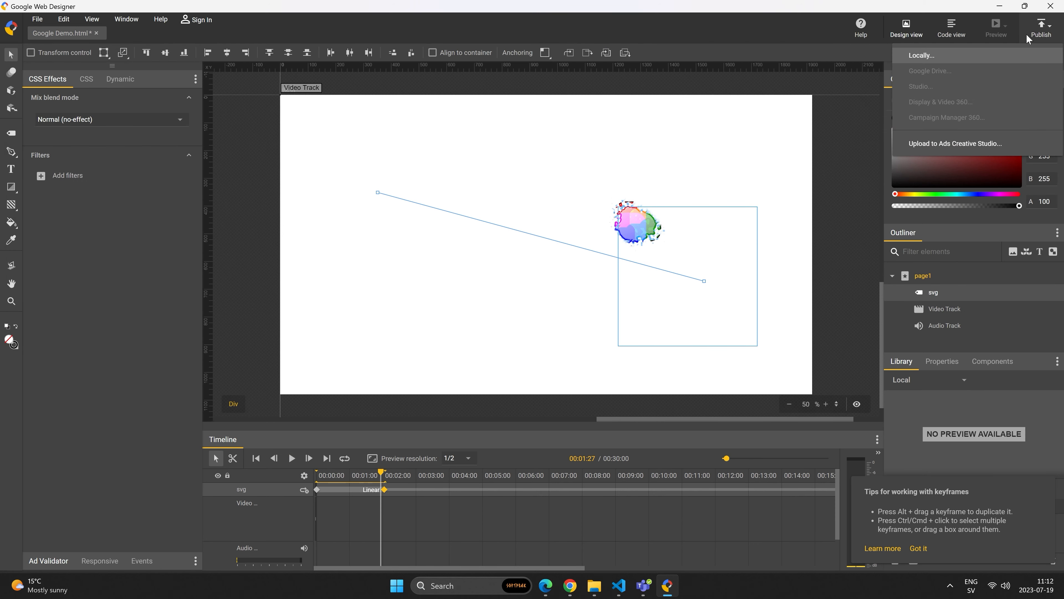
{"action": "left_click", "coordinate": [930, 54]}
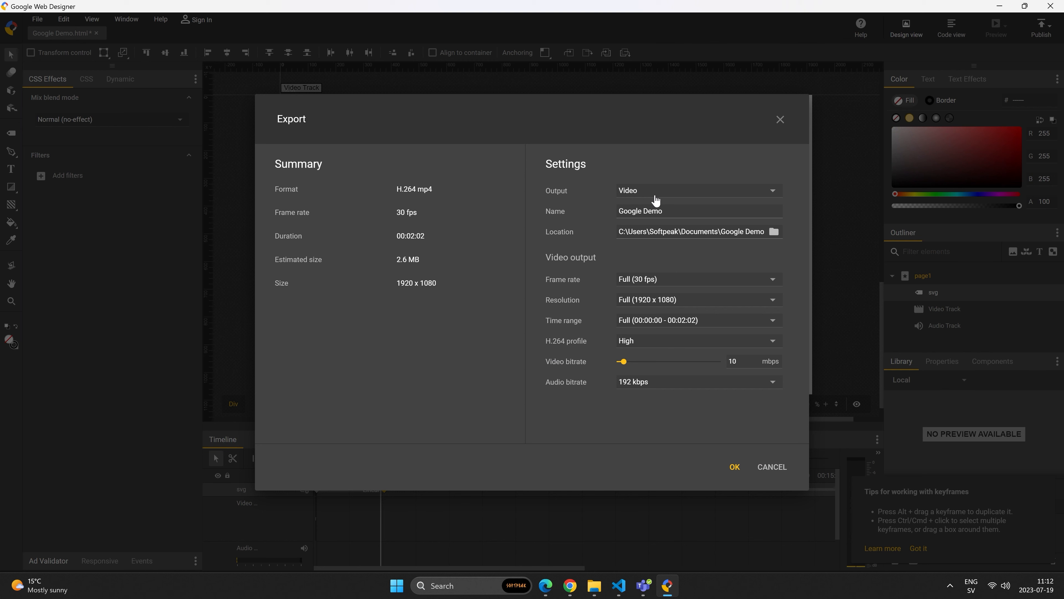
{"action": "left_click", "coordinate": [735, 468]}
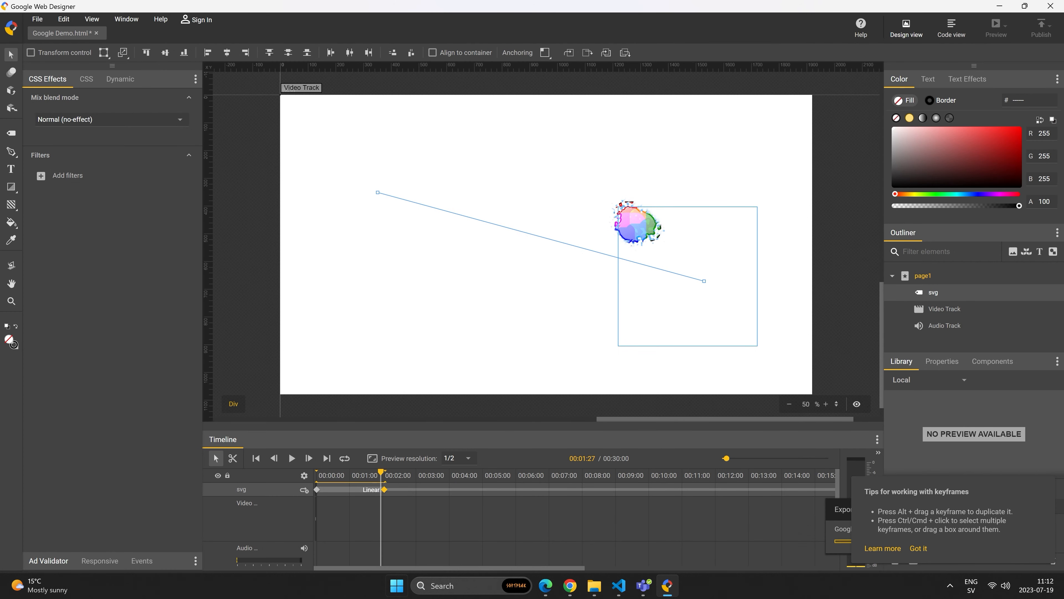
- Switch to File Explorer and open the exported Google Demo video from Documents > Google Demo > Google Demo in Media Player
{"action": "left_click", "coordinate": [595, 587]}
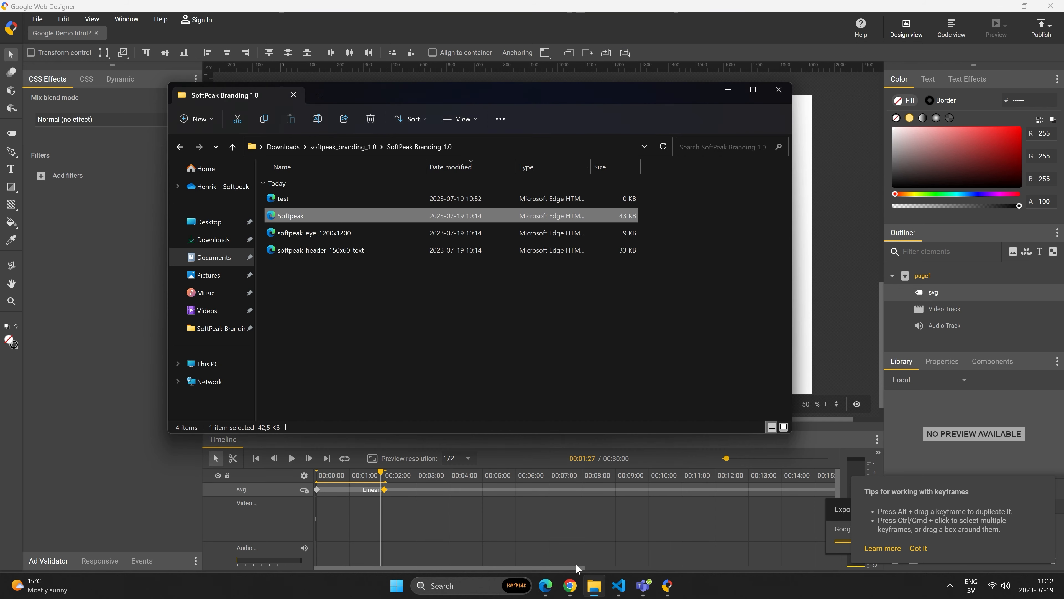
{"action": "left_click", "coordinate": [222, 258]}
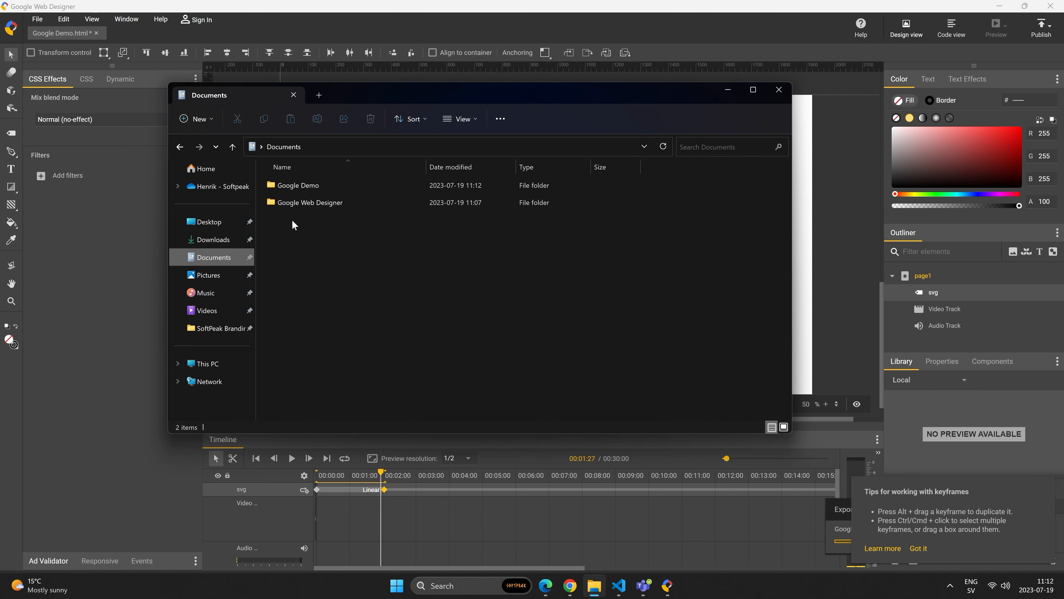
{"action": "double_click", "coordinate": [309, 185]}
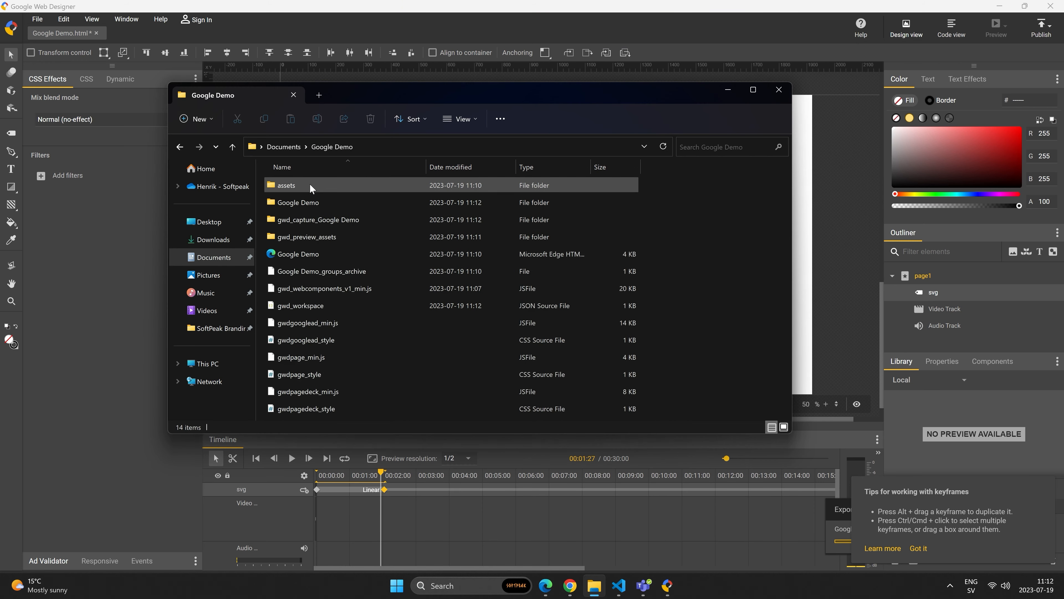
{"action": "double_click", "coordinate": [298, 202]}
{"action": "double_click", "coordinate": [302, 196]}
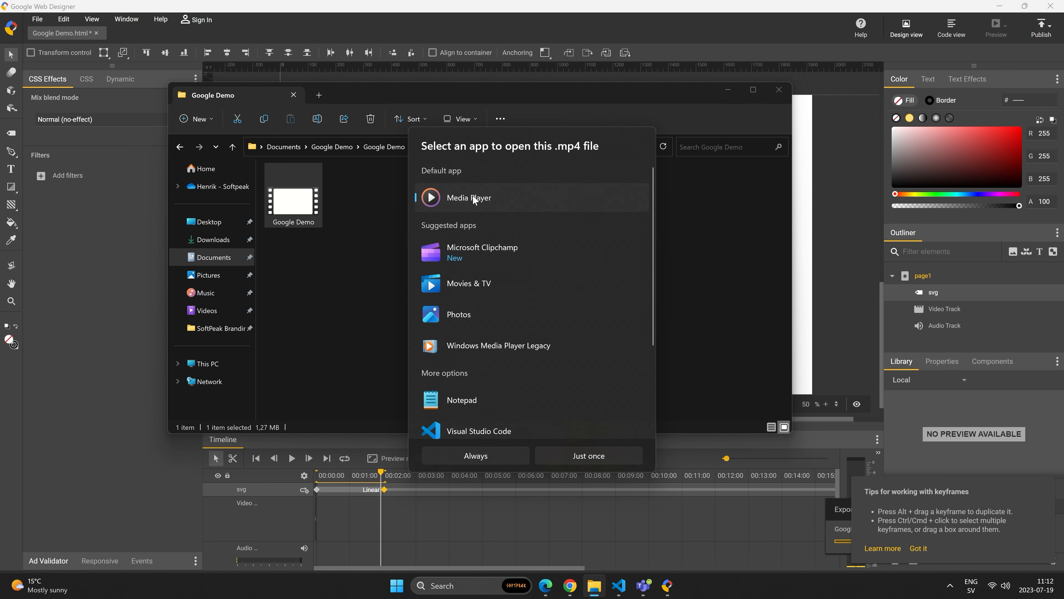
{"action": "double_click", "coordinate": [436, 195]}
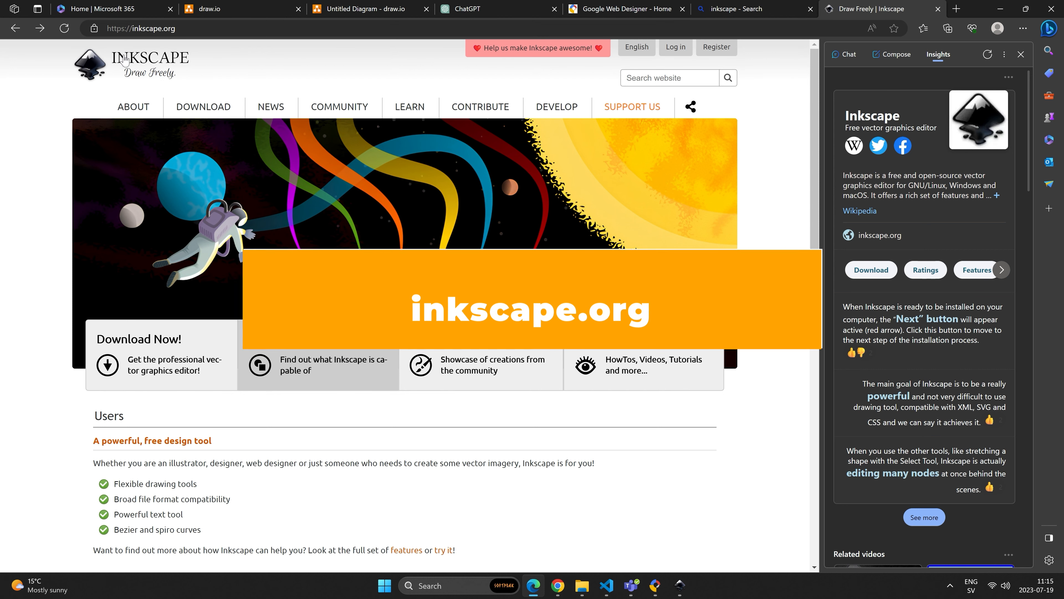
- Switch to Inkscape and save the default quick setup, passing through the welcome pages to the file chooser
{"action": "mouse_move", "coordinate": [203, 106]}
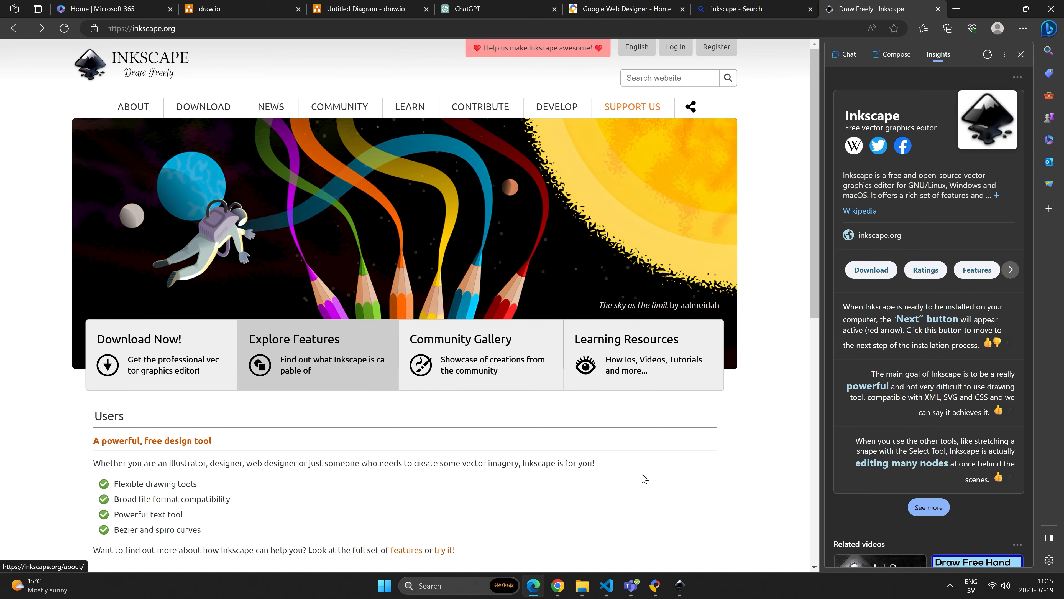
{"action": "left_click", "coordinate": [679, 586]}
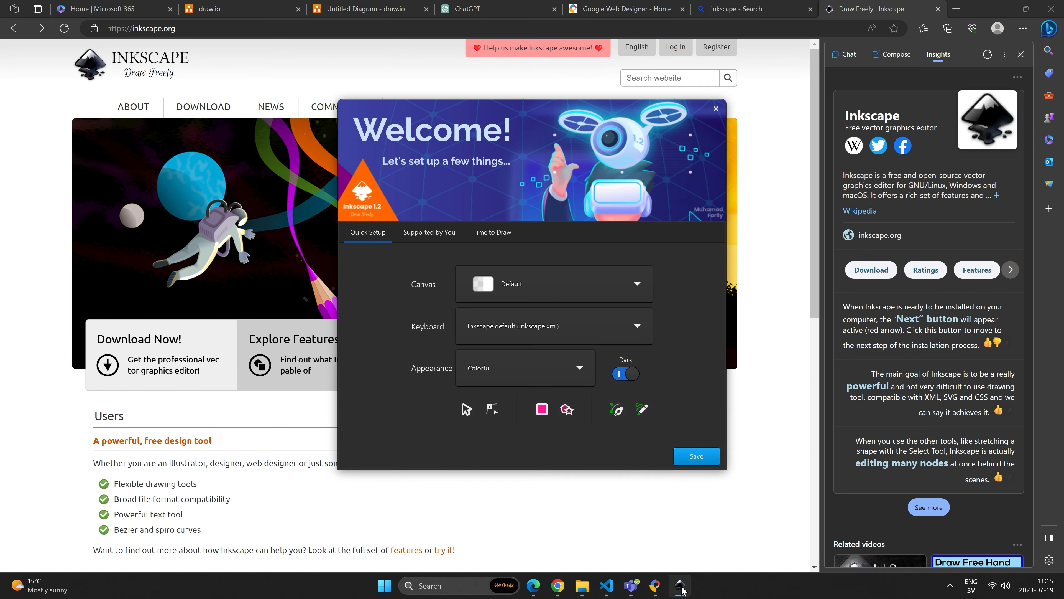
{"action": "left_click", "coordinate": [702, 460]}
{"action": "left_click", "coordinate": [702, 459]}
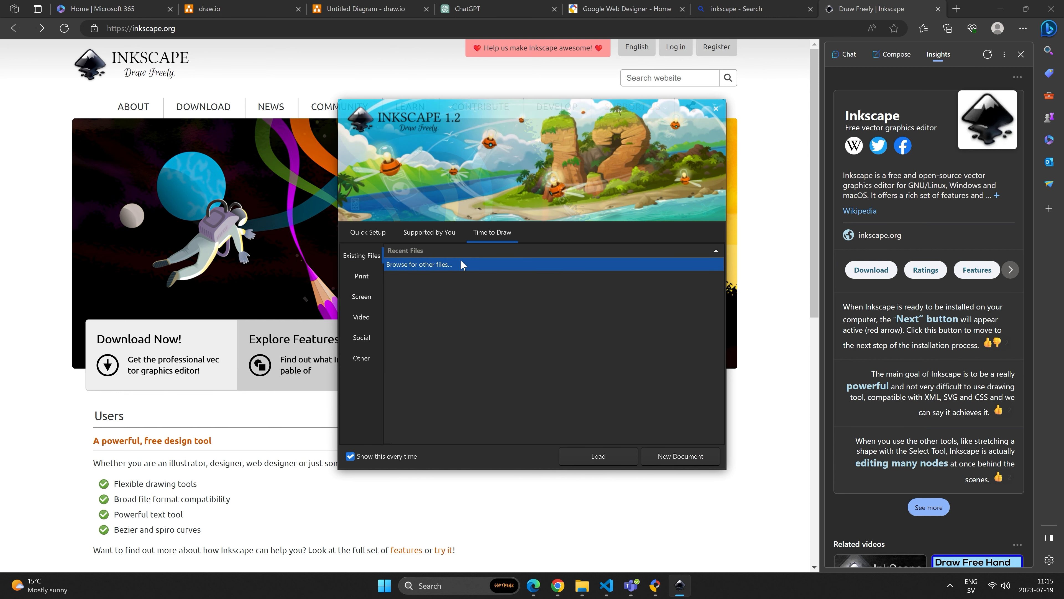
- Create a new document and draw a black ellipse about 66 by 64 mm in the upper middle of the page
{"action": "left_click", "coordinate": [679, 457]}
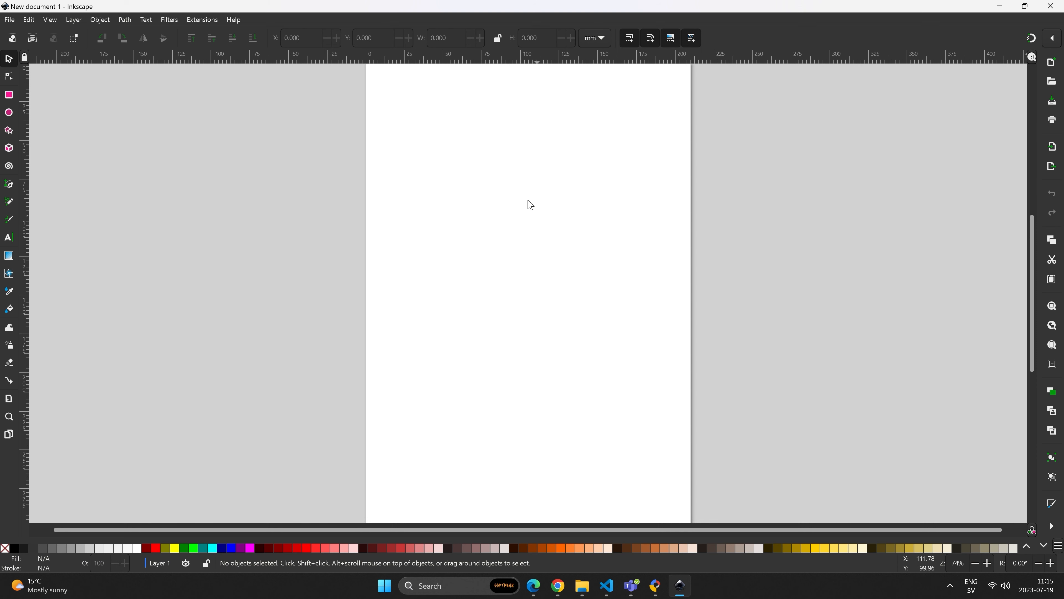
{"action": "left_click", "coordinate": [8, 112]}
{"action": "left_click_drag", "start_coordinate": [473, 168], "coordinate": [576, 267]}
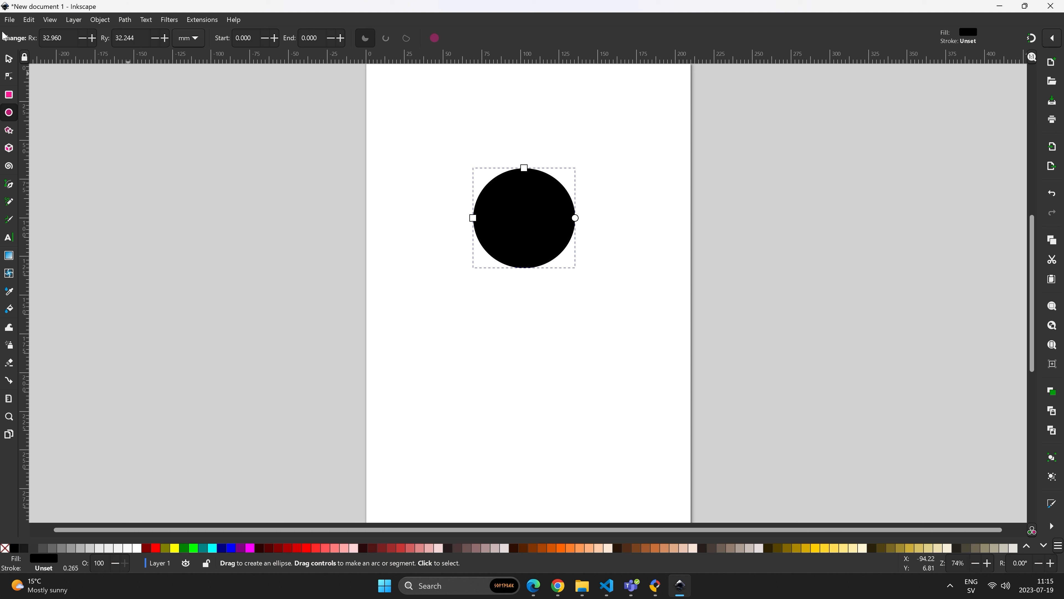
- Set the document's page size to 200 px wide and 40 px high in the document properties
{"action": "left_click", "coordinate": [13, 20]}
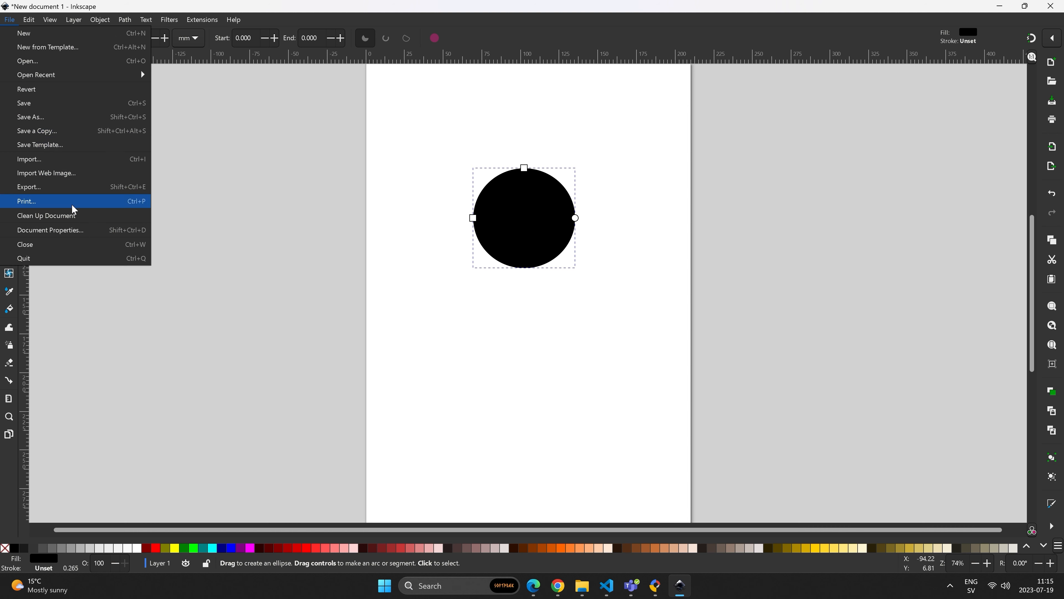
{"action": "left_click", "coordinate": [75, 231]}
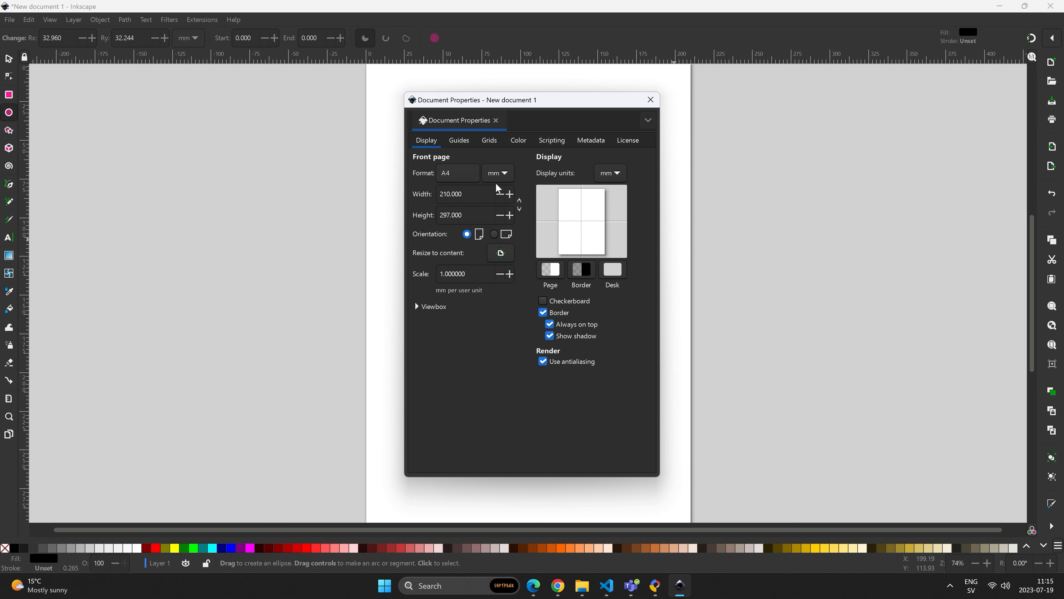
{"action": "left_click", "coordinate": [504, 180]}
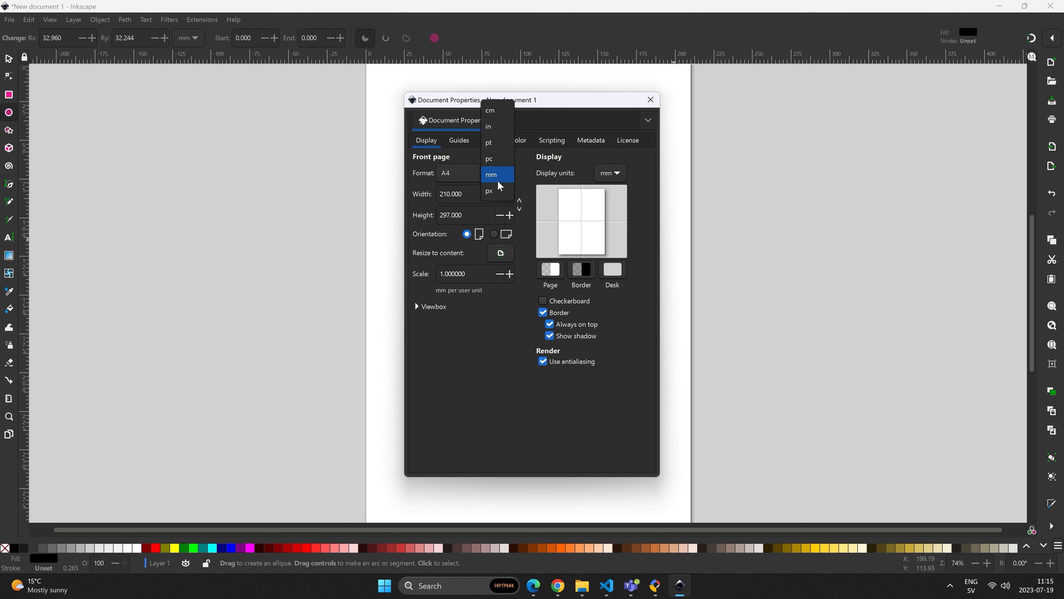
{"action": "left_click", "coordinate": [505, 175]}
{"action": "left_click_drag", "start_coordinate": [465, 194], "coordinate": [422, 191]}
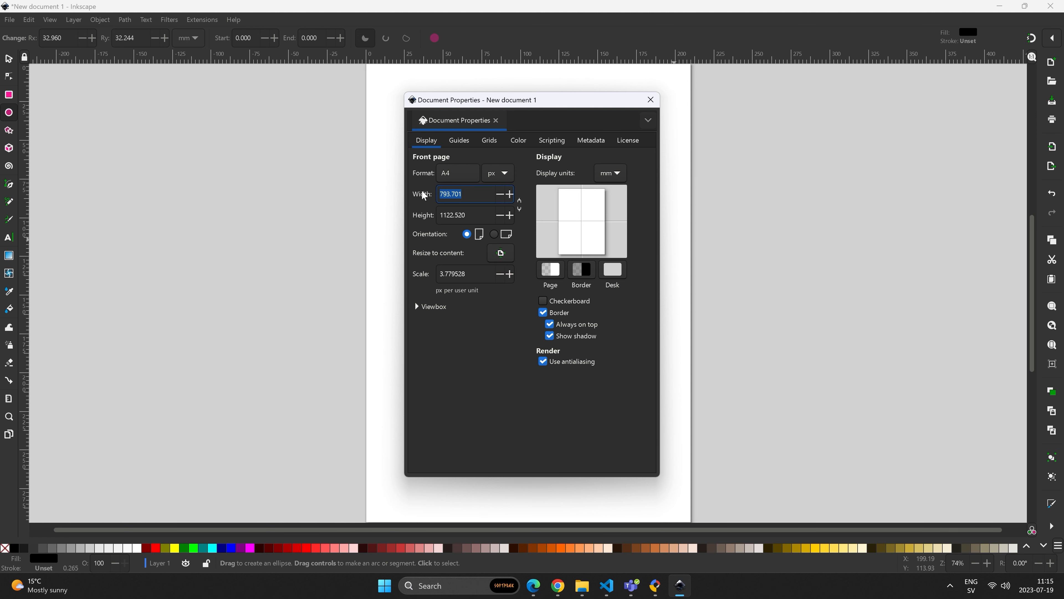
{"action": "type", "text": "200"}
{"action": "key", "text": "Tab"}
{"action": "type", "text": "40"}
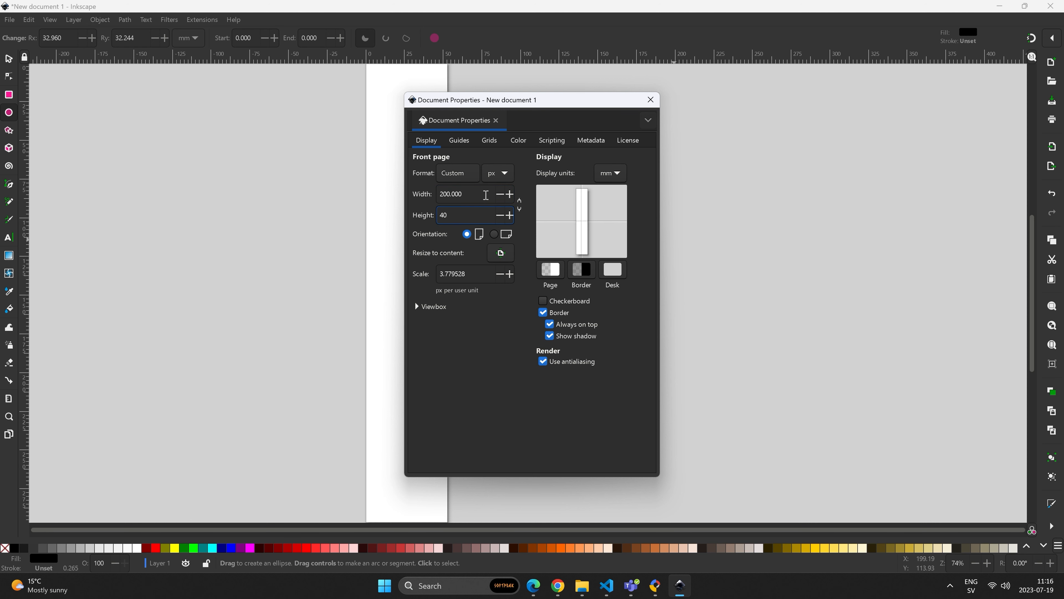
{"action": "left_click", "coordinate": [486, 195]}
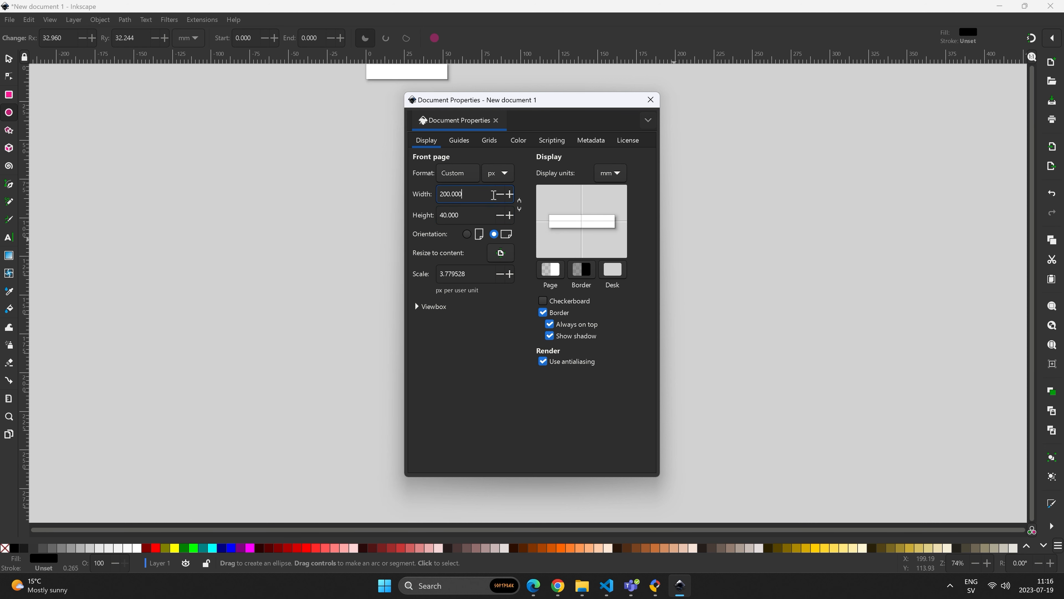
{"action": "left_click", "coordinate": [651, 101]}
- Shrink the ellipse to about 11.5 by 7.5 mm and place it inside the left end of the page
{"action": "scroll", "coordinate": [458, 147], "scroll_direction": "up", "scroll_amount": 5}
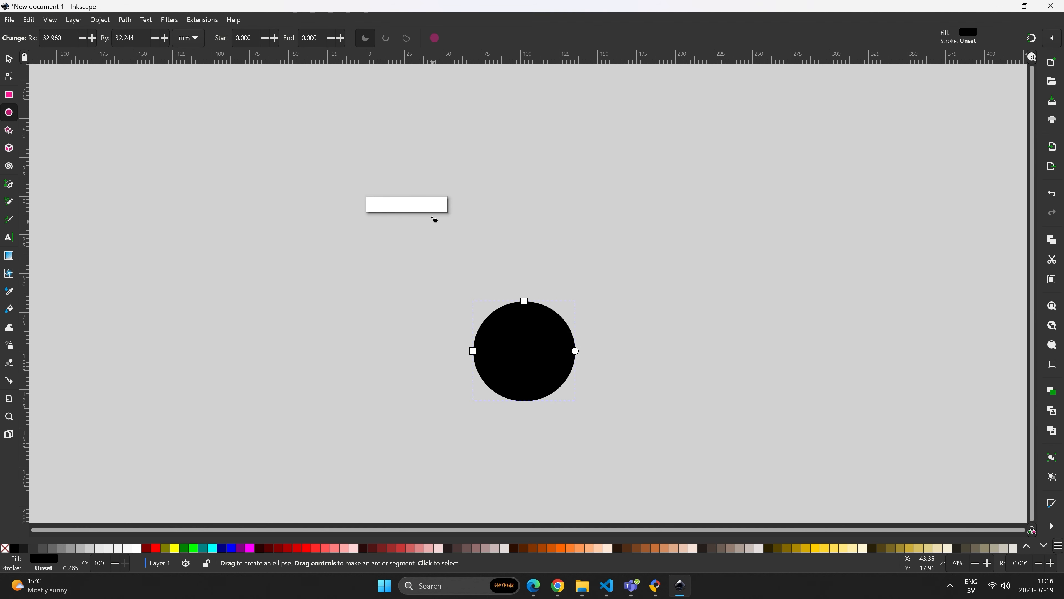
{"action": "left_click", "coordinate": [9, 58]}
{"action": "left_click", "coordinate": [520, 327]}
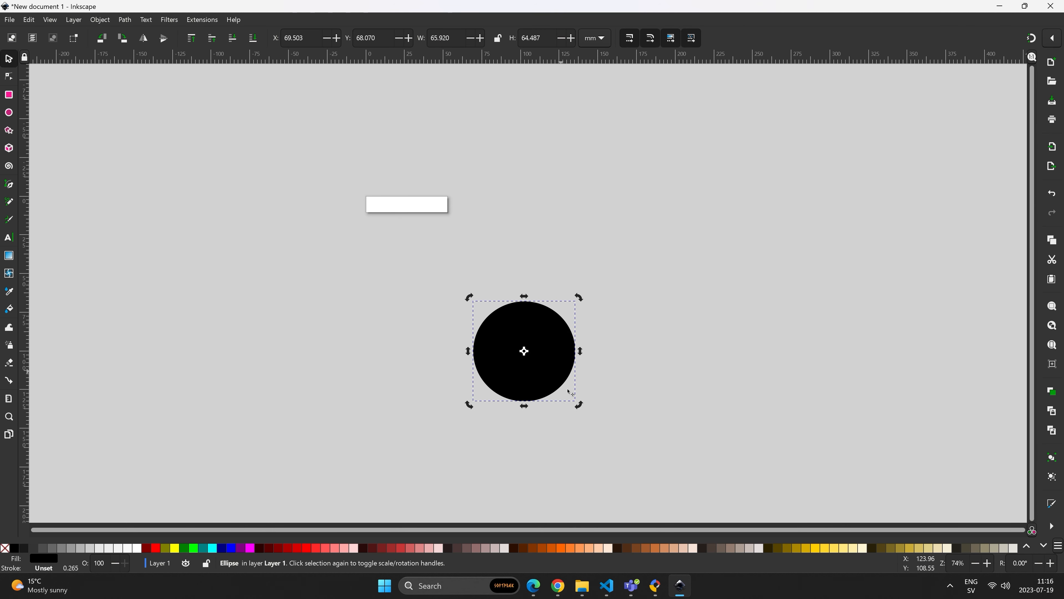
{"action": "left_click", "coordinate": [626, 320]}
{"action": "left_click", "coordinate": [553, 340]}
{"action": "left_click_drag", "start_coordinate": [580, 404], "coordinate": [380, 205]}
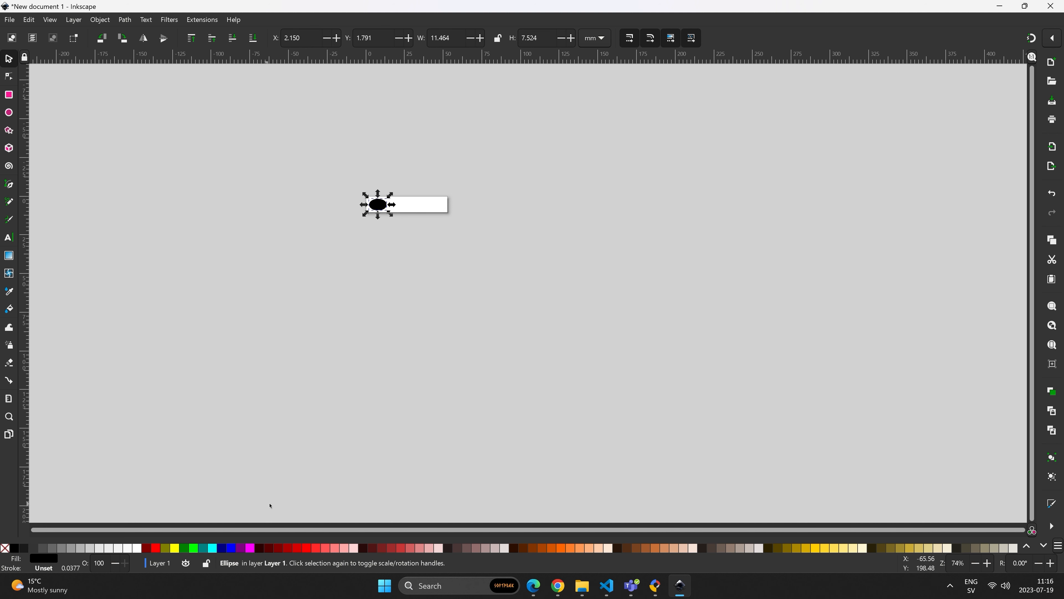
- Try several red and pink fills on the ellipse and finish with orange #FF6600
{"action": "left_click", "coordinate": [253, 545]}
{"action": "left_click", "coordinate": [292, 547]}
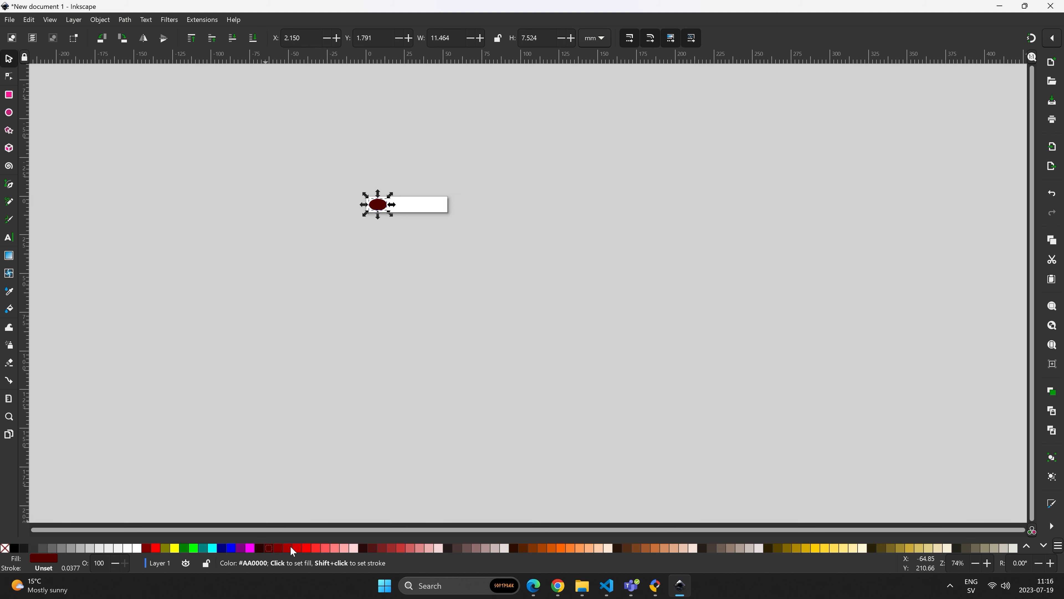
{"action": "left_click", "coordinate": [291, 547]}
{"action": "left_click", "coordinate": [309, 547]}
{"action": "left_click", "coordinate": [336, 548]}
{"action": "left_click", "coordinate": [354, 547]}
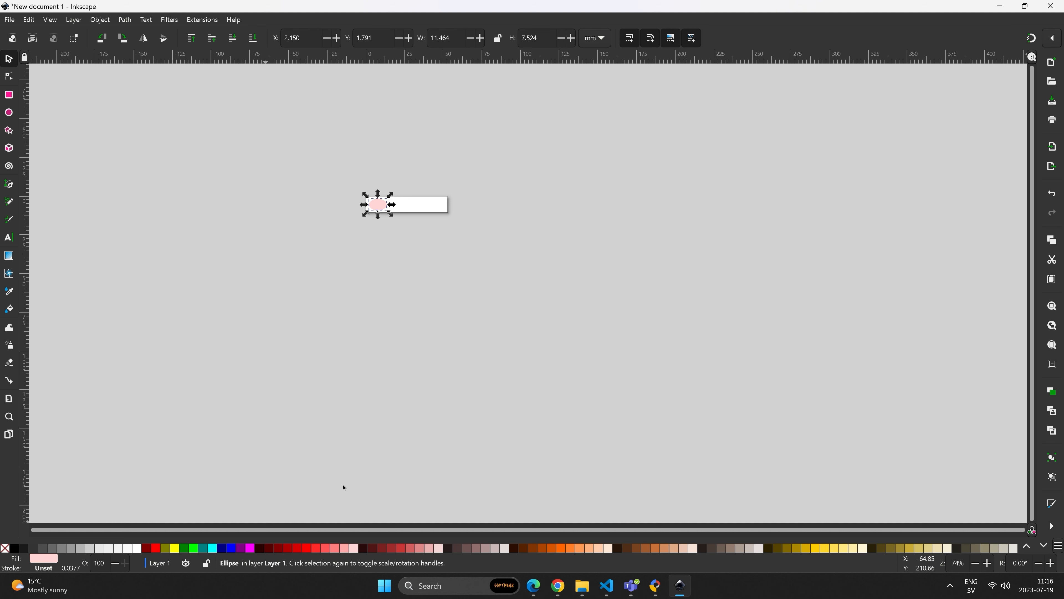
{"action": "left_click", "coordinate": [556, 547]}
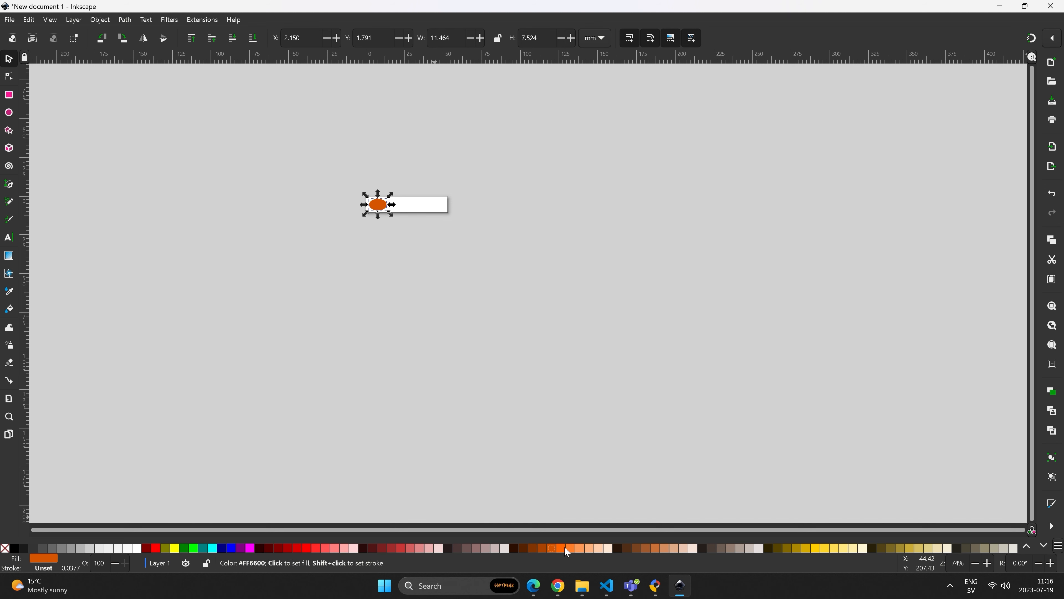
- Open the page export and set its destination to bitmap in the Documents folder, keeping the Portable Network Graphic format
{"action": "left_click", "coordinate": [10, 19]}
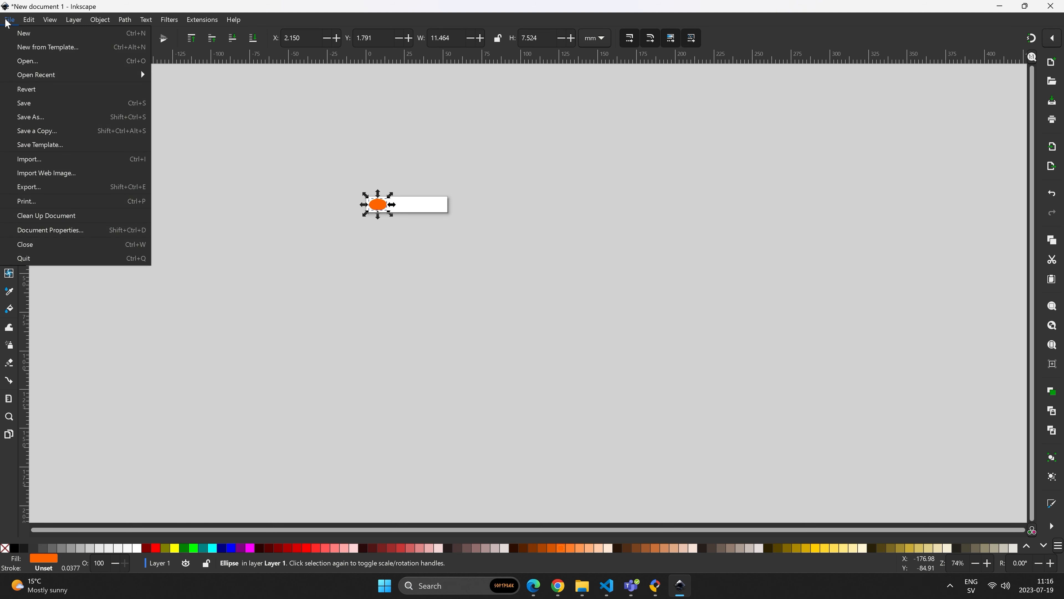
{"action": "left_click", "coordinate": [47, 188]}
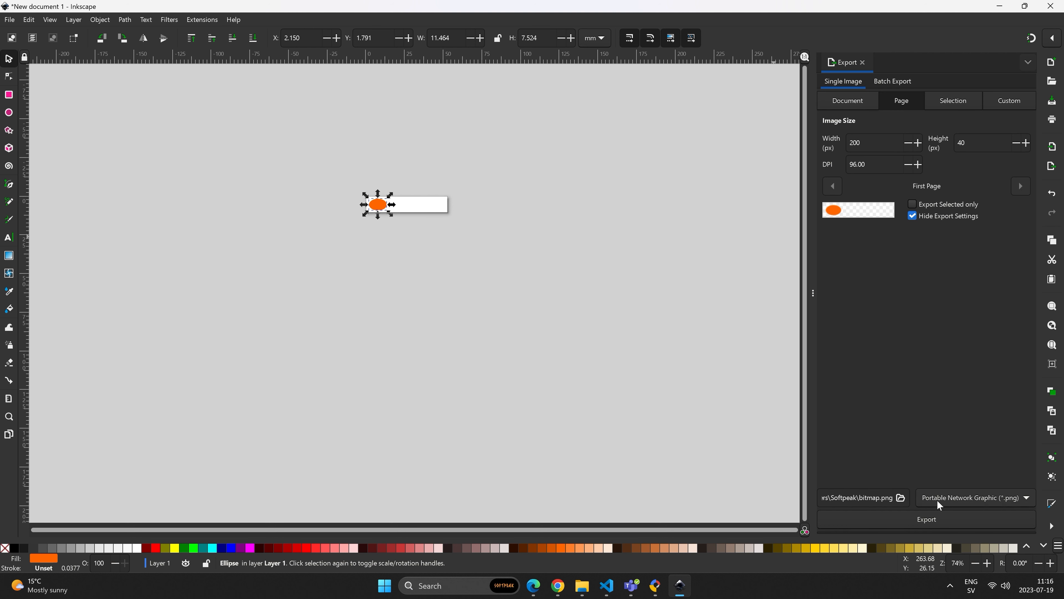
{"action": "left_click", "coordinate": [901, 498]}
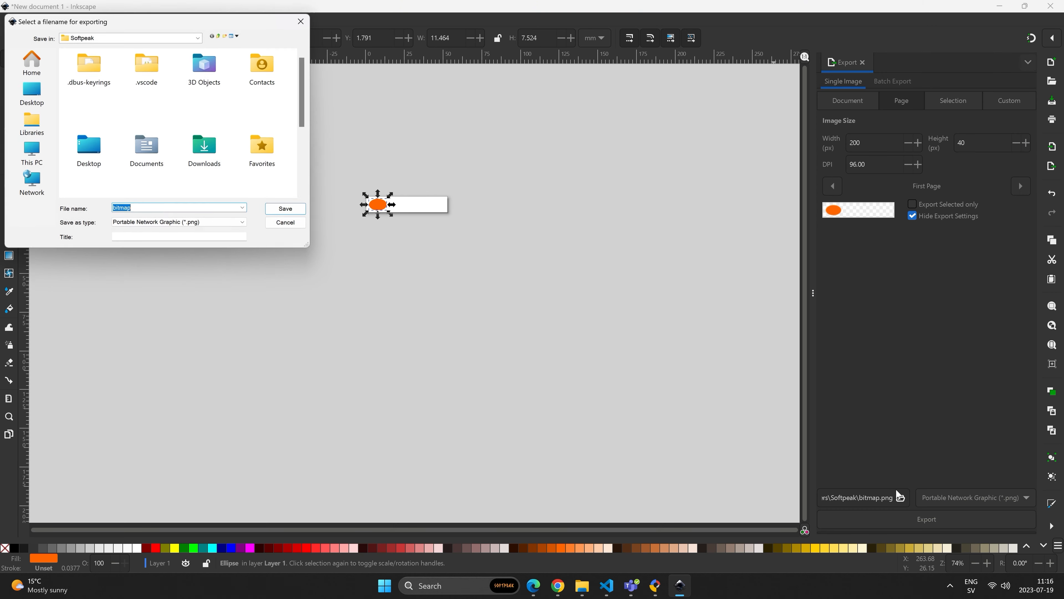
{"action": "left_click", "coordinate": [151, 159]}
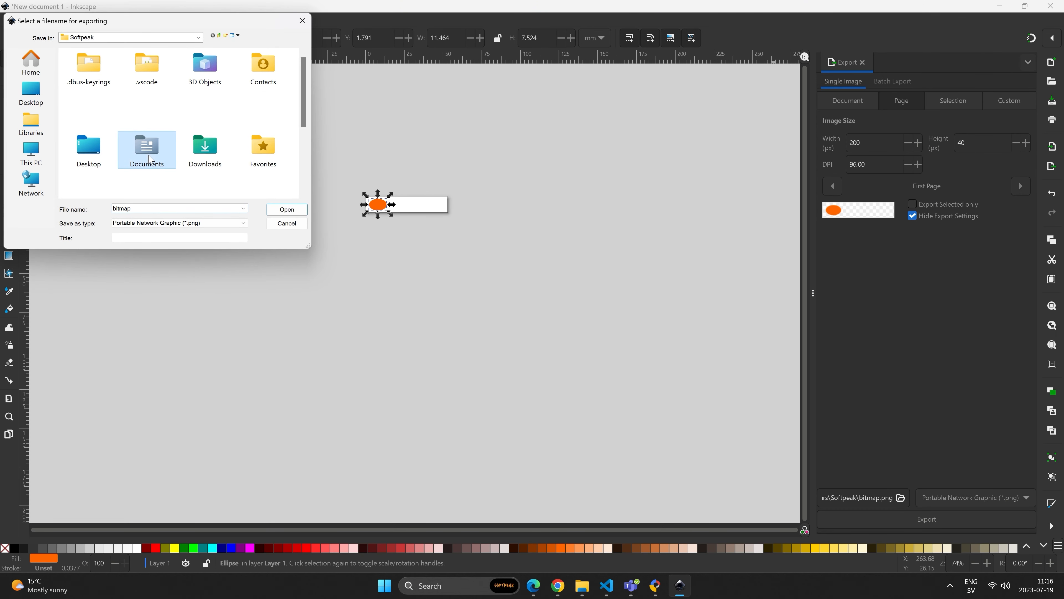
{"action": "double_click", "coordinate": [150, 159]}
{"action": "double_click", "coordinate": [148, 208]}
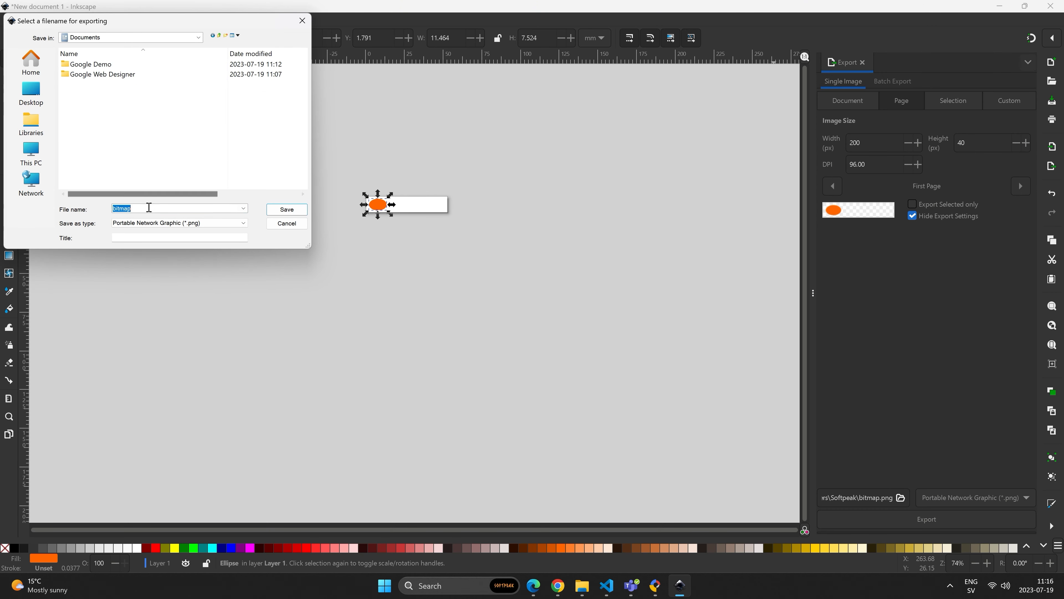
{"action": "left_click", "coordinate": [243, 223]}
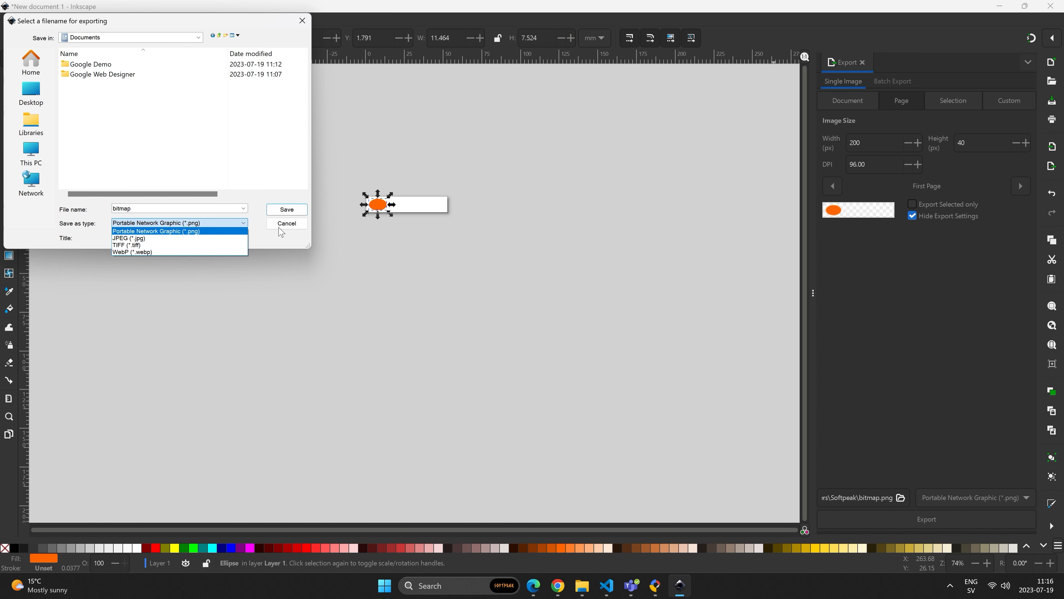
{"action": "left_click", "coordinate": [296, 228]}
{"action": "left_click", "coordinate": [287, 209]}
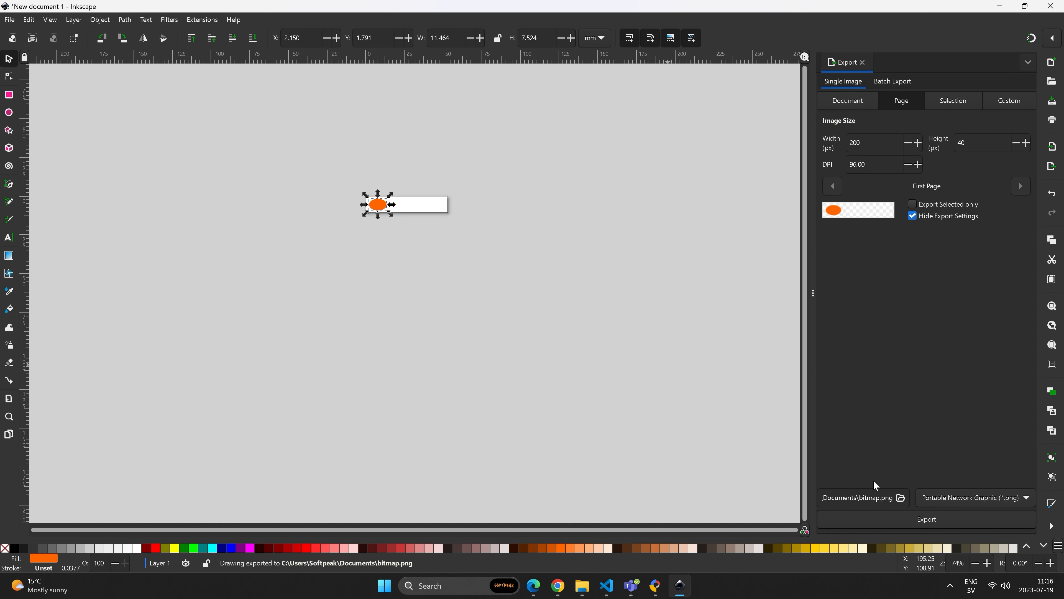
- Export the page as an Inkscape SVG named inkscape-demo in the Documents folder
{"action": "left_click", "coordinate": [1022, 497]}
{"action": "left_click", "coordinate": [996, 486]}
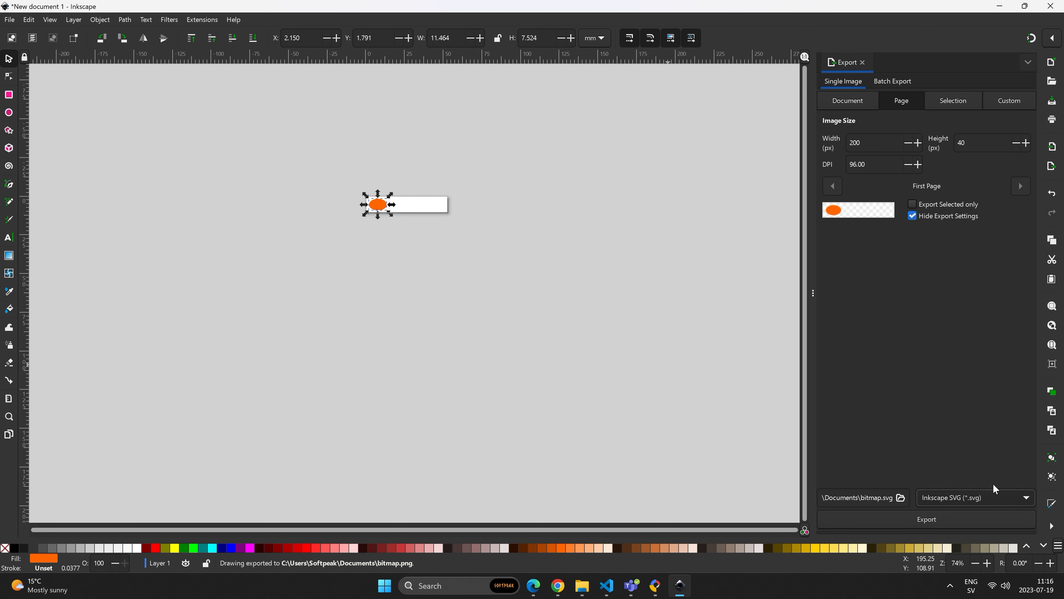
{"action": "left_click", "coordinate": [899, 497]}
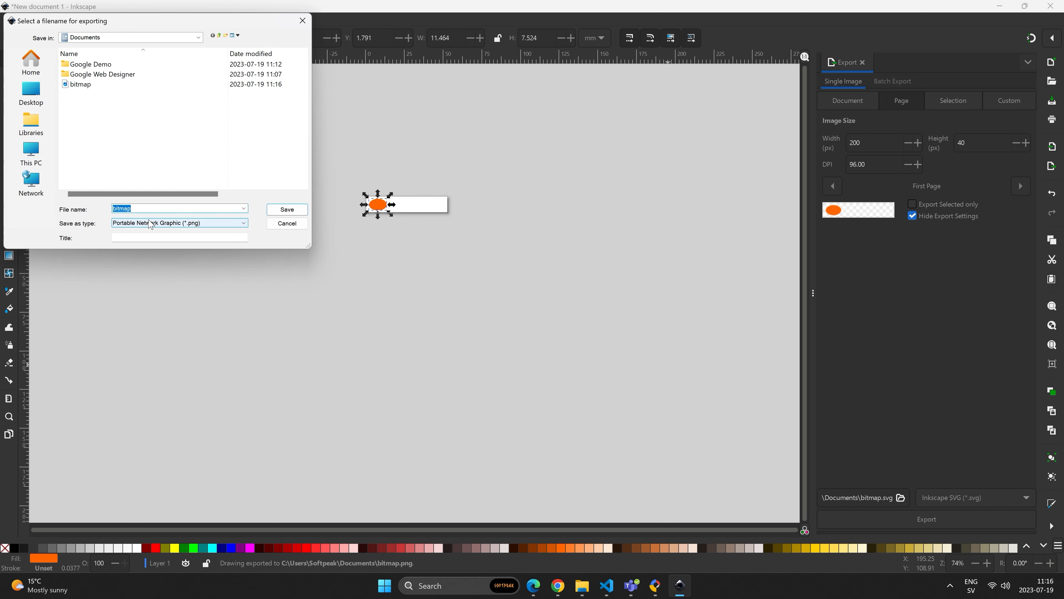
{"action": "type", "text": "inkscape-demo"}
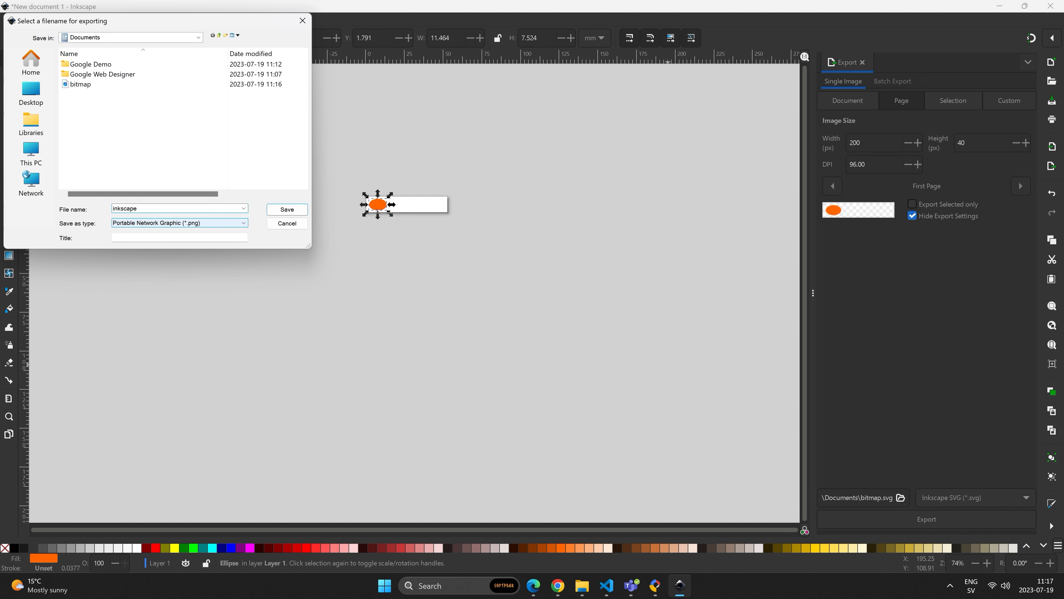
{"action": "left_click", "coordinate": [302, 210]}
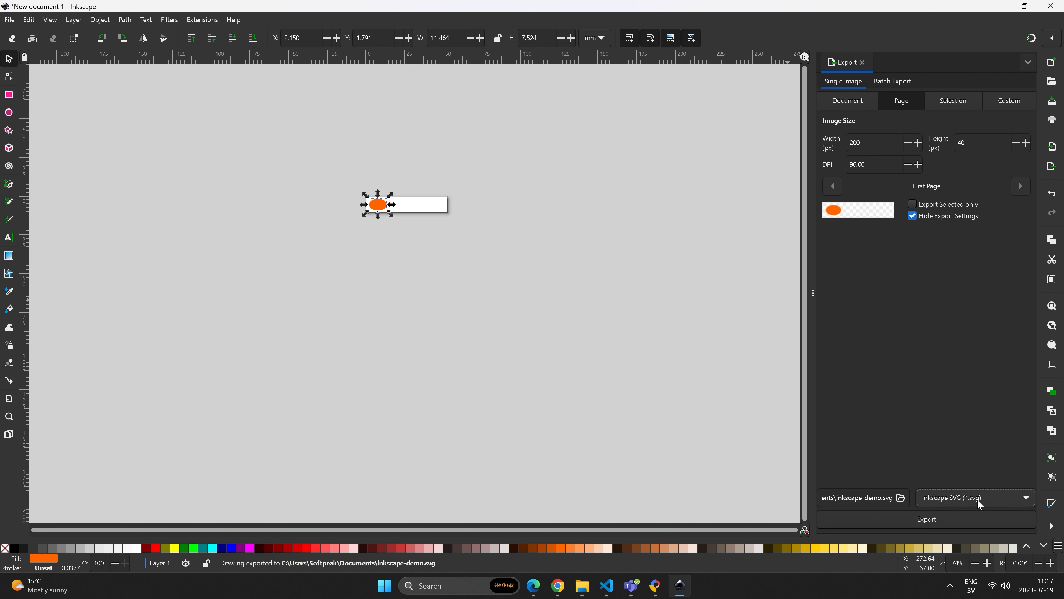
{"action": "left_click", "coordinate": [946, 522]}
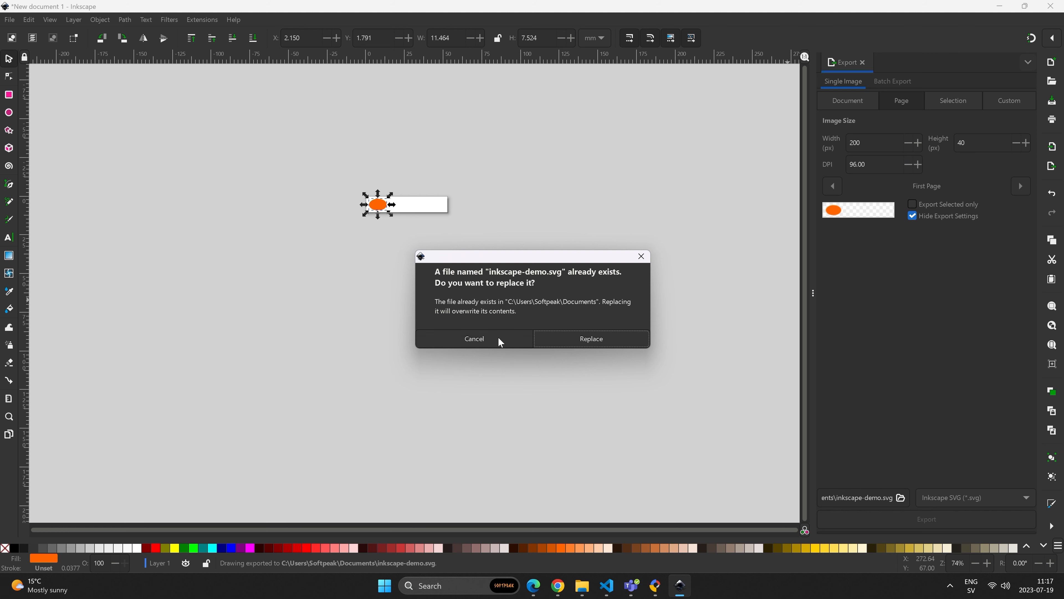
- Open the exported inkscape-demo file from the Documents folder in Microsoft Edge, just this once
{"action": "left_click", "coordinate": [582, 586]}
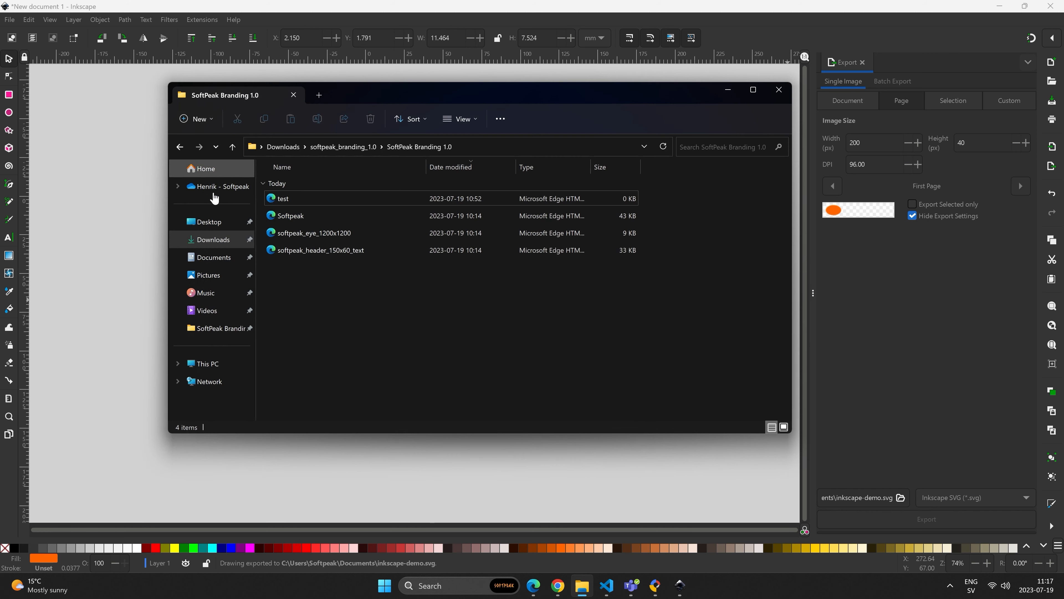
{"action": "left_click", "coordinate": [214, 257]}
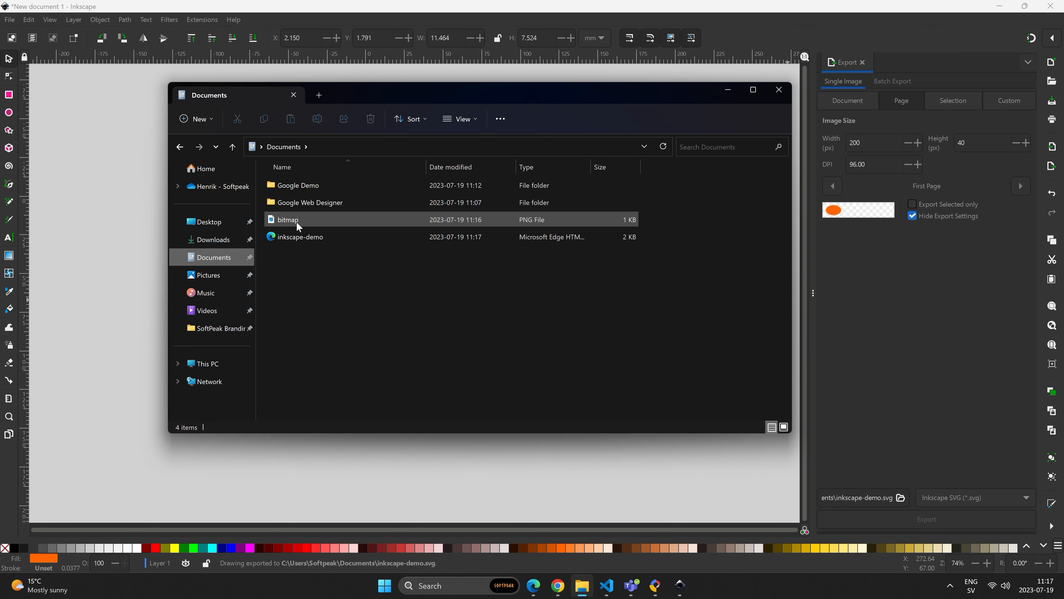
{"action": "left_click", "coordinate": [296, 236]}
{"action": "right_click", "coordinate": [295, 236]}
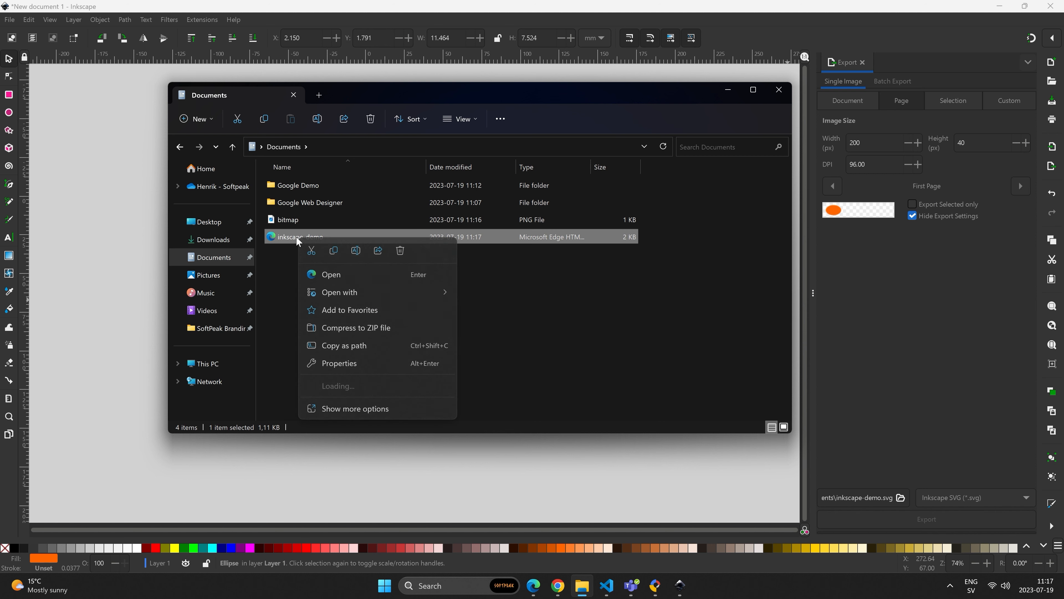
{"action": "mouse_move", "coordinate": [377, 292]}
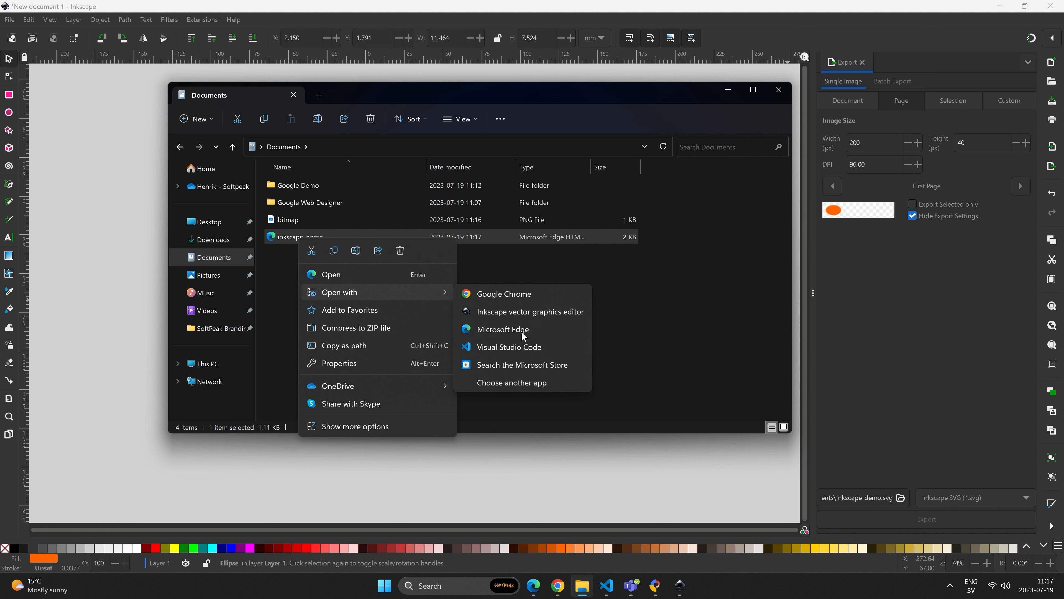
{"action": "left_click", "coordinate": [523, 348]}
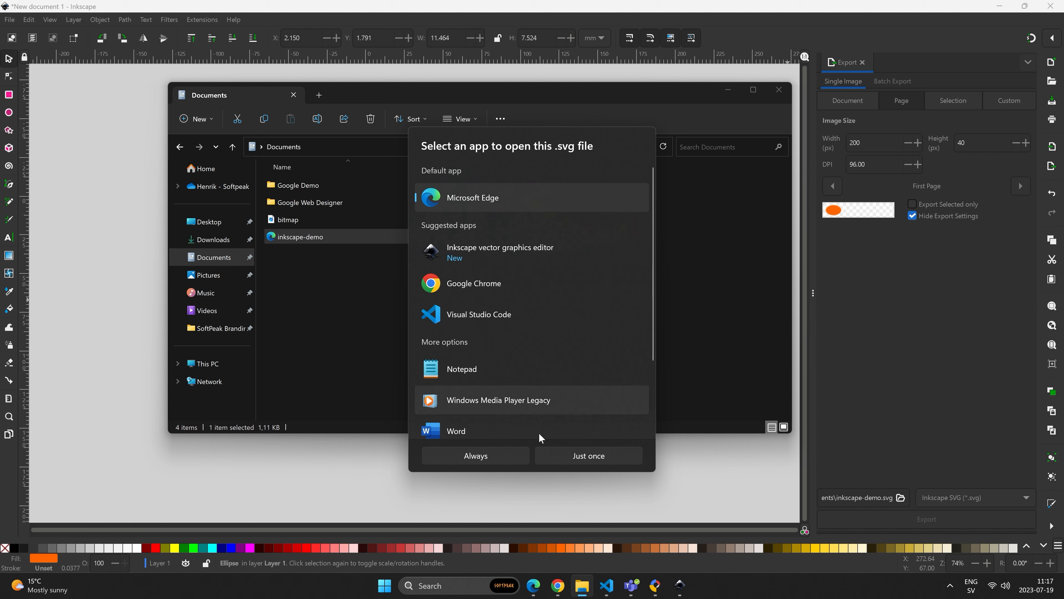
{"action": "left_click", "coordinate": [593, 457]}
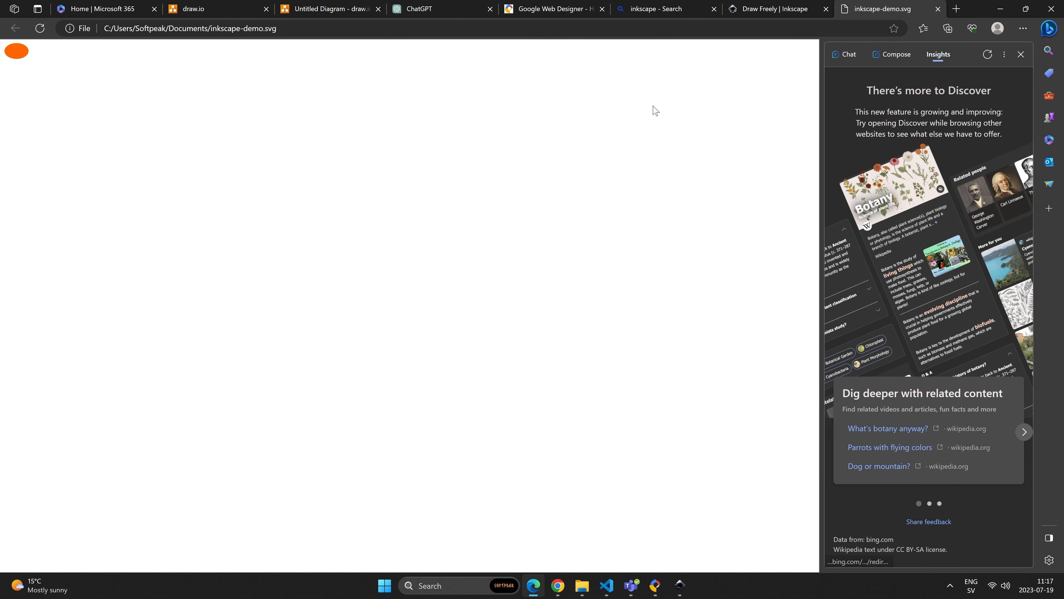
- Open inkscape-demo from the Documents folder in Visual Studio Code
{"action": "left_click", "coordinate": [582, 586]}
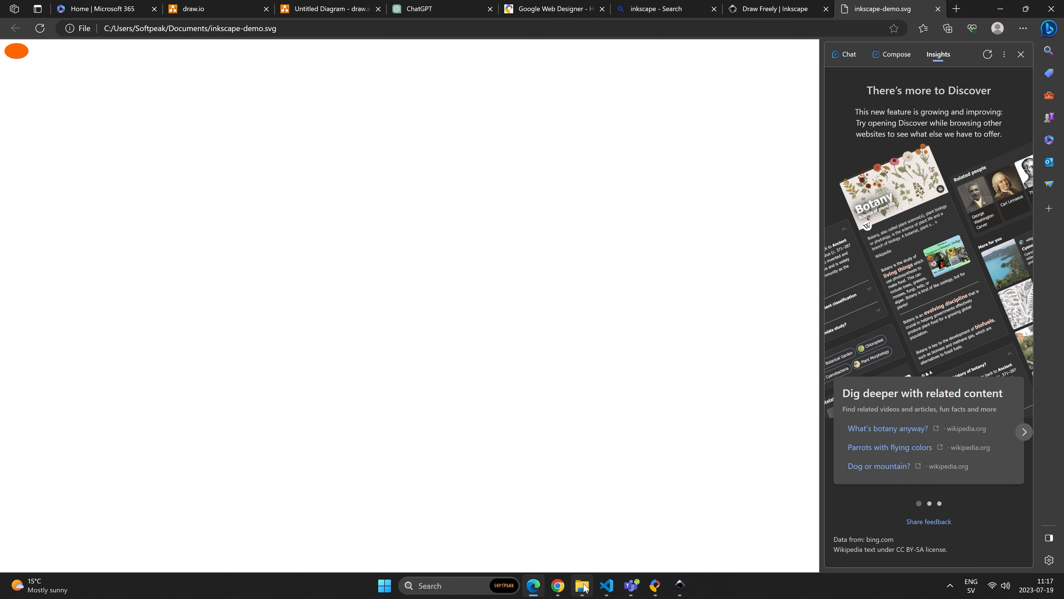
{"action": "right_click", "coordinate": [326, 236]}
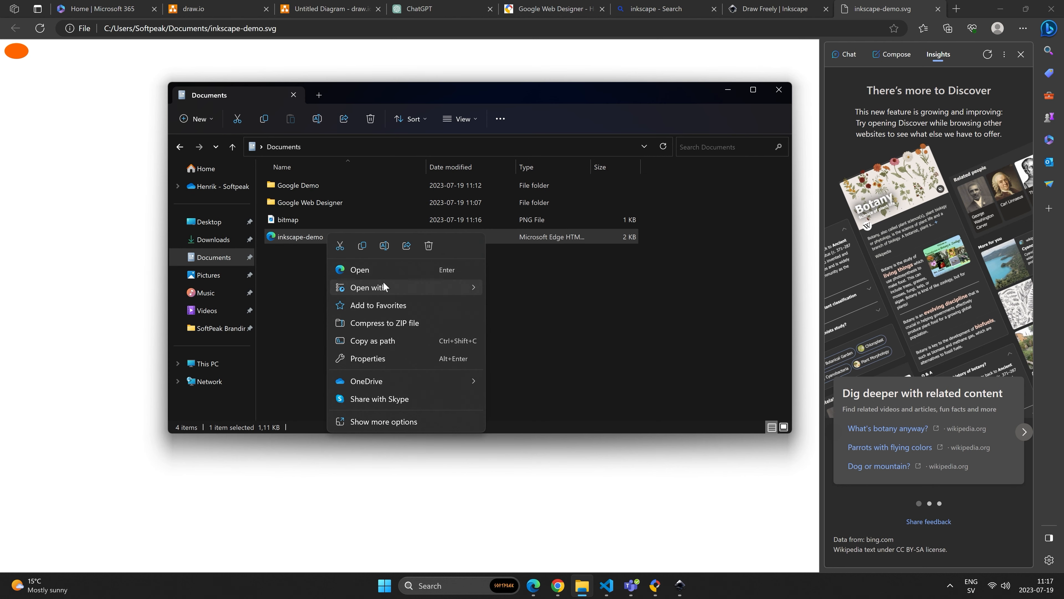
{"action": "left_click", "coordinate": [531, 340]}
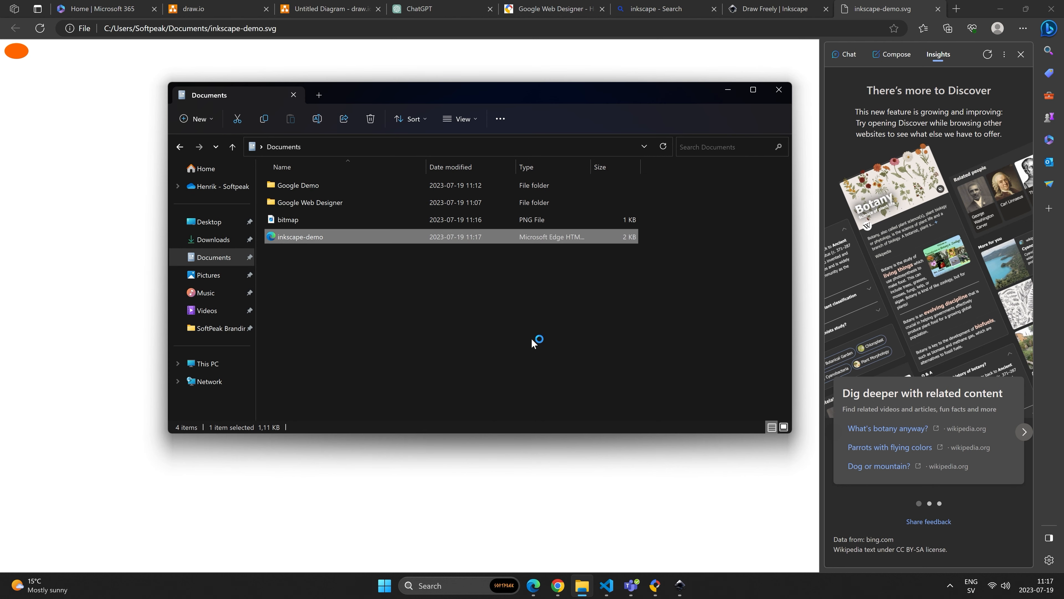
{"action": "left_click", "coordinate": [511, 351]}
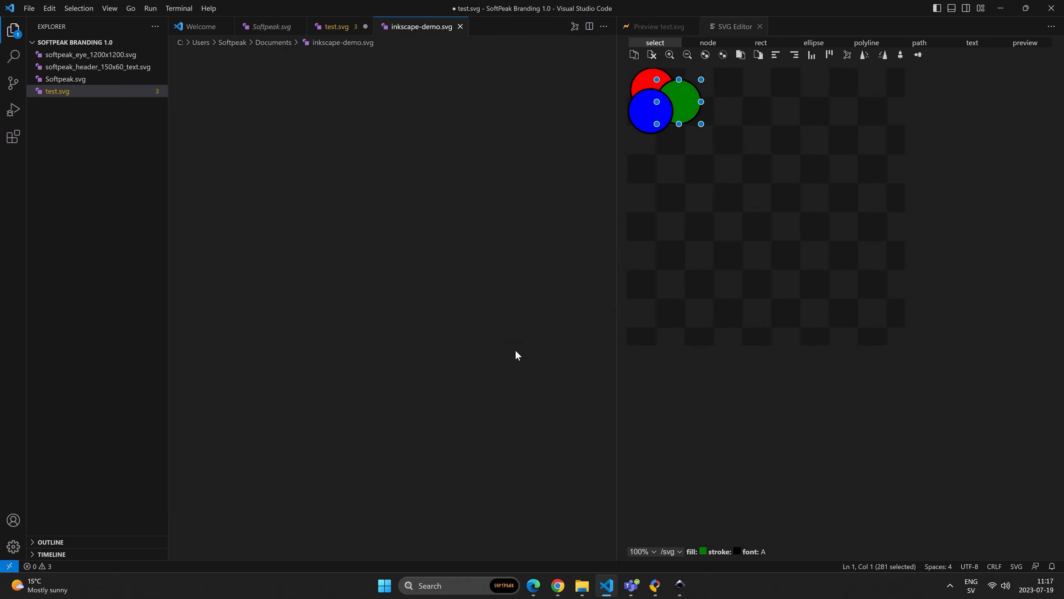
- Examine the SVG code that Inkscape exported, from the header comment down to the ellipse element
{"action": "left_click", "coordinate": [320, 118]}
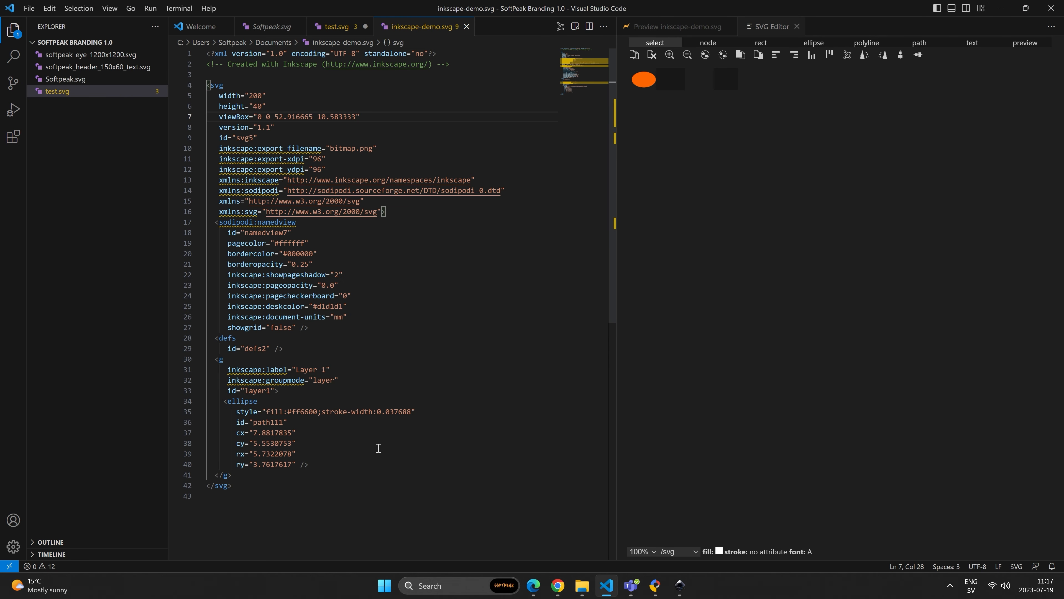
{"action": "left_click", "coordinate": [343, 486]}
{"action": "key", "text": "ctrl+shift+Home"}
{"action": "scroll", "coordinate": [542, 340], "scroll_direction": "down", "scroll_amount": 6}
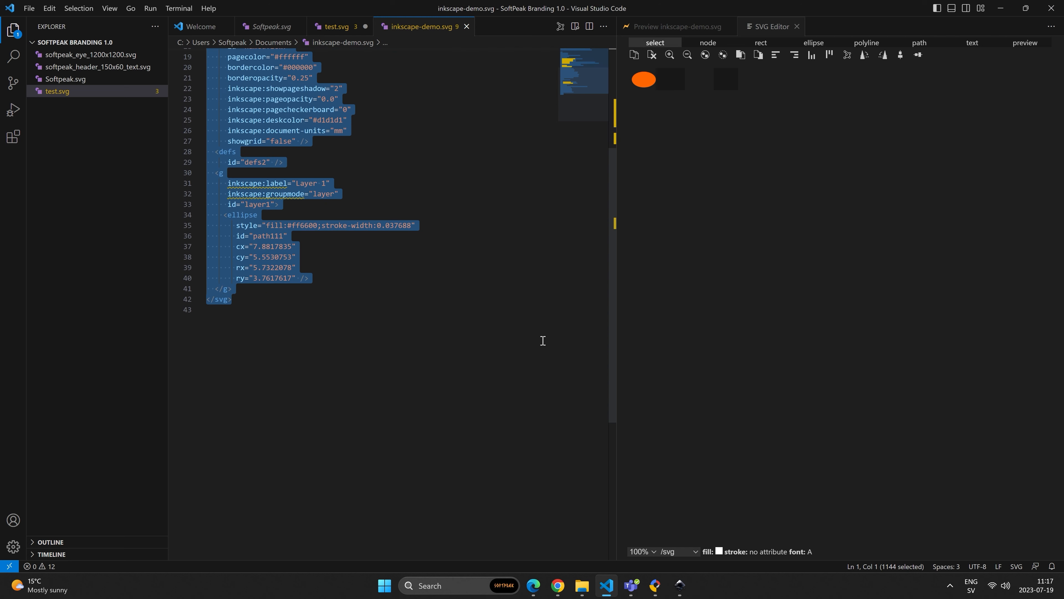
{"action": "left_click", "coordinate": [358, 194]}
{"action": "scroll", "coordinate": [383, 208], "scroll_direction": "up", "scroll_amount": 6}
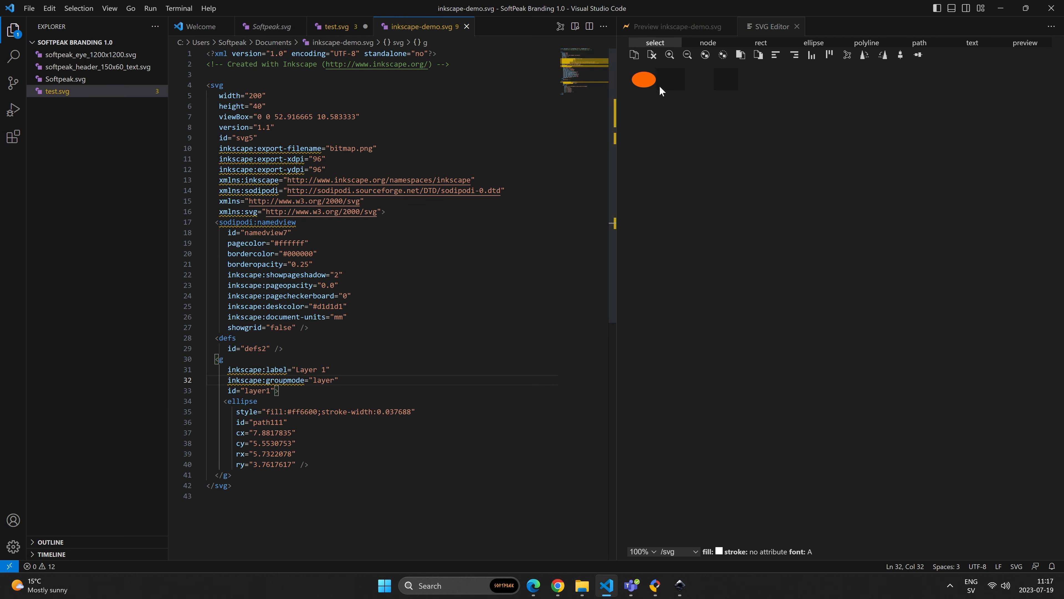
{"action": "left_click", "coordinate": [254, 64]}
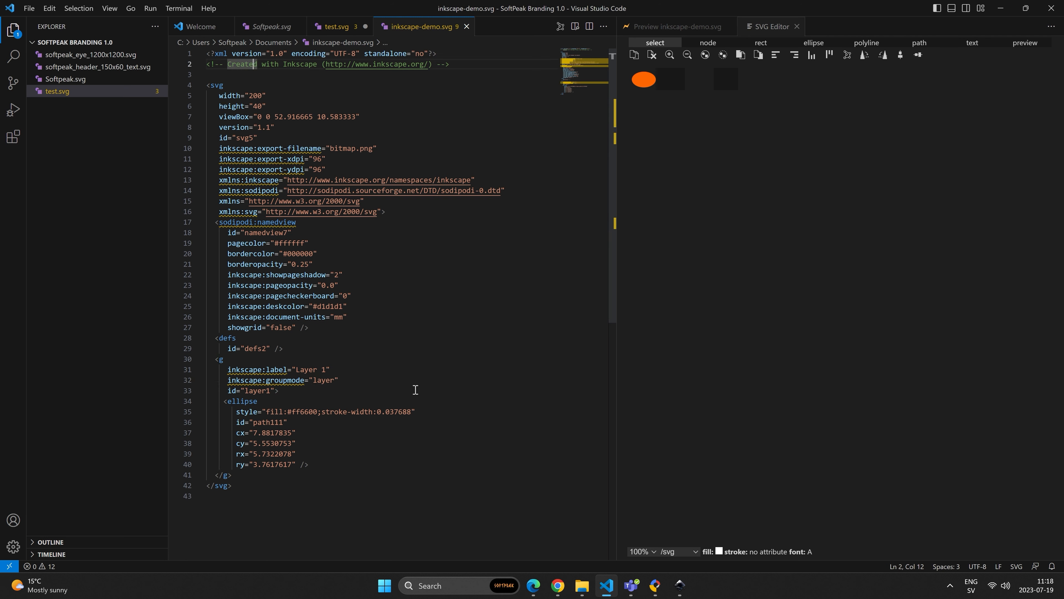
- Minify the SVG code of inkscape-demo.svg
{"action": "right_click", "coordinate": [366, 334]}
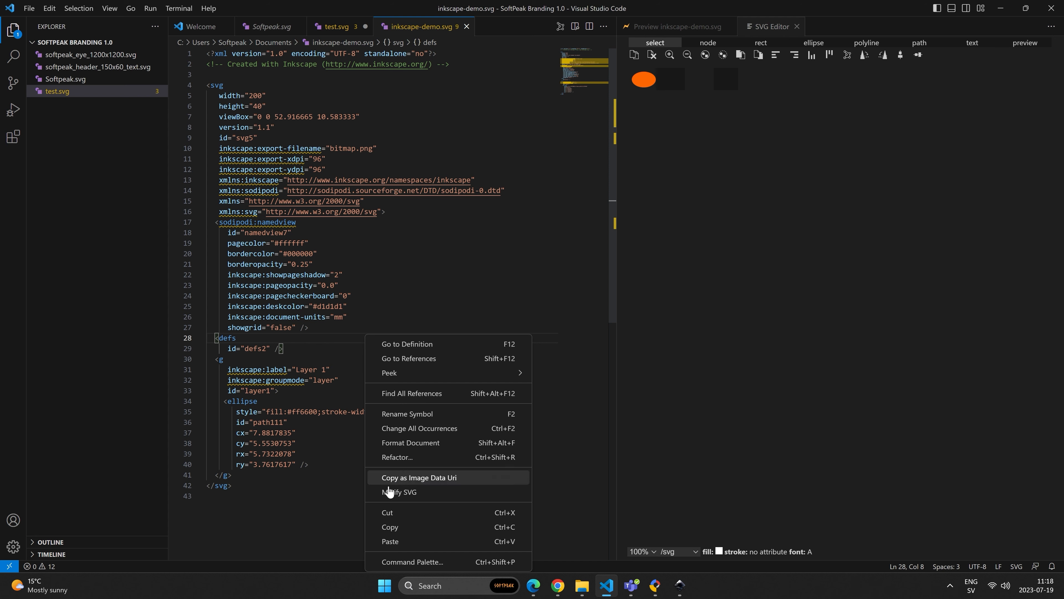
{"action": "left_click", "coordinate": [424, 493]}
{"action": "left_click", "coordinate": [537, 310]}
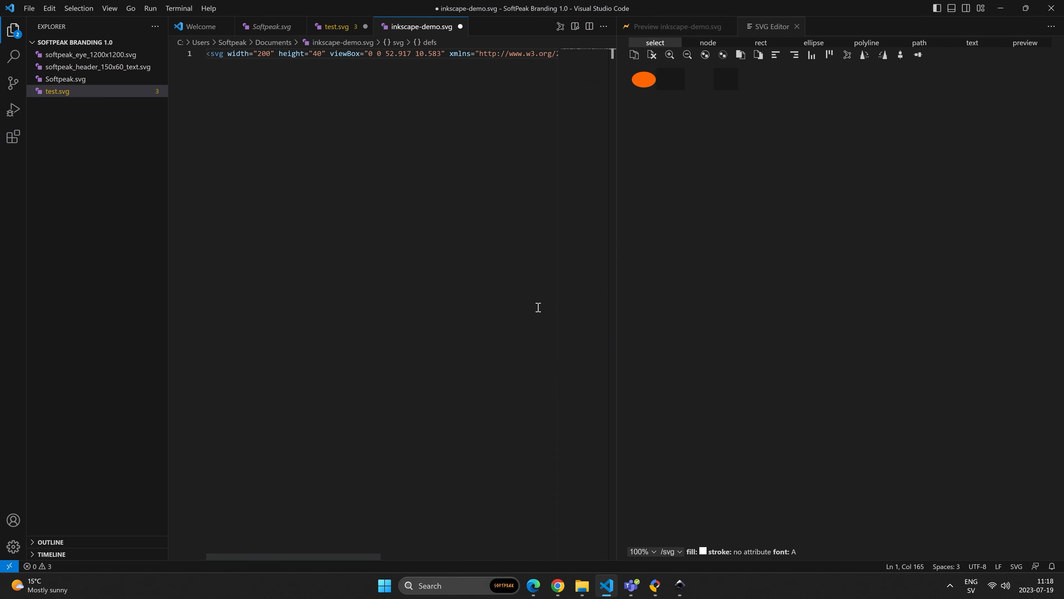
- Find the Toggle Word Wrap command by searching for "word" and wrap the minified code line
{"action": "left_click", "coordinate": [428, 54]}
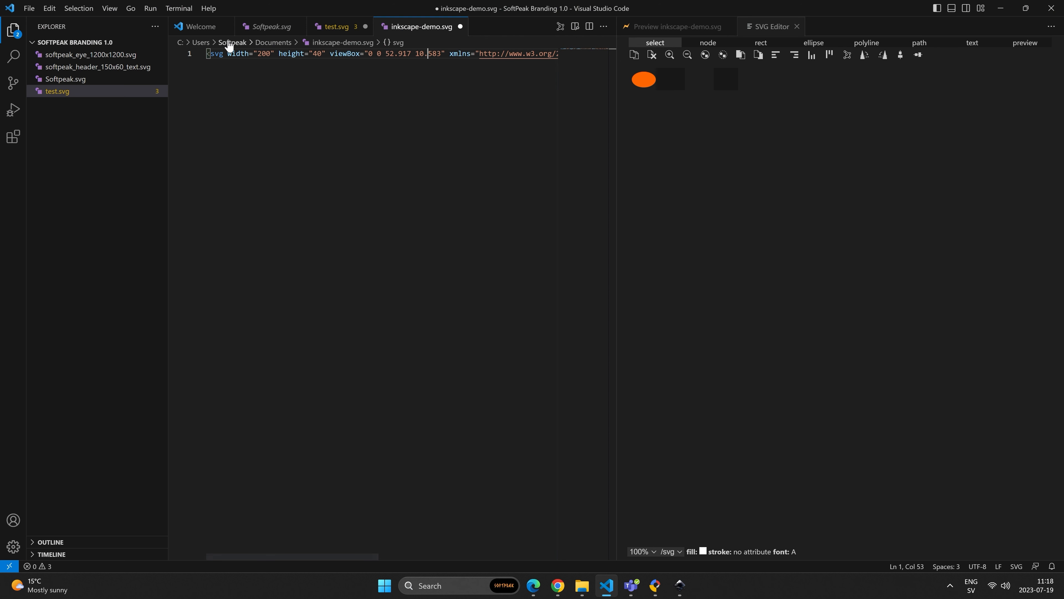
{"action": "left_click", "coordinate": [86, 12]}
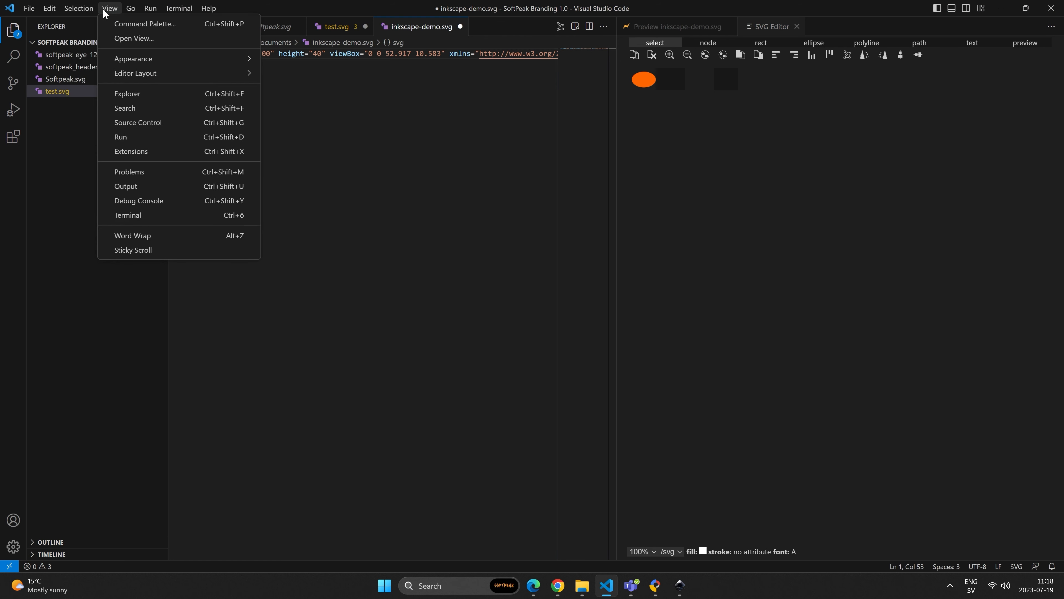
{"action": "left_click", "coordinate": [118, 26]}
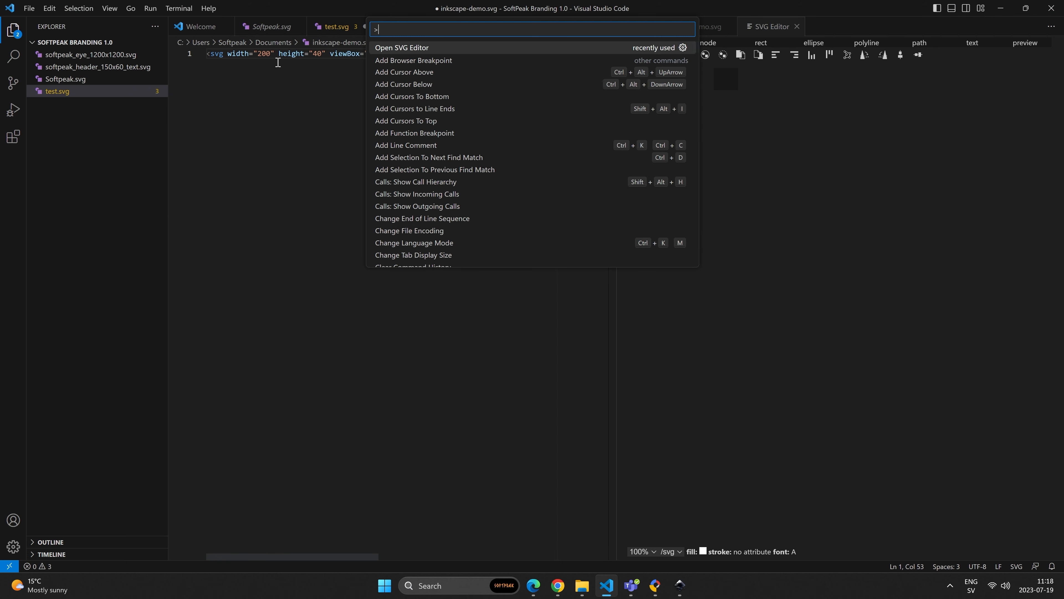
{"action": "type", "text": "wordp"}
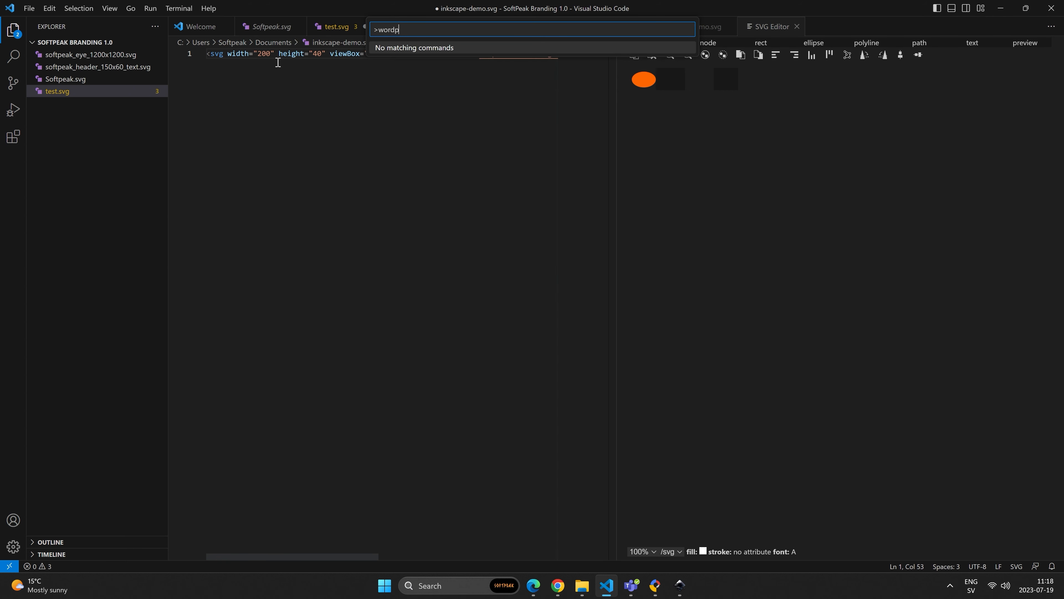
{"action": "key", "text": "BackSpace"}
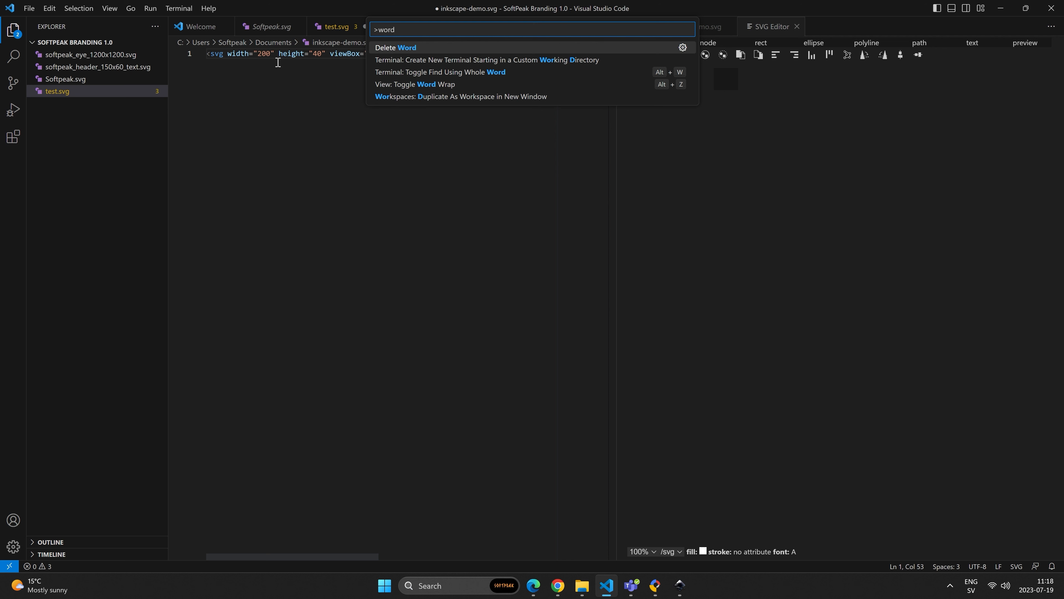
{"action": "key", "text": "Down"}
{"action": "key", "text": "Down"}
{"action": "key", "text": "Down"}
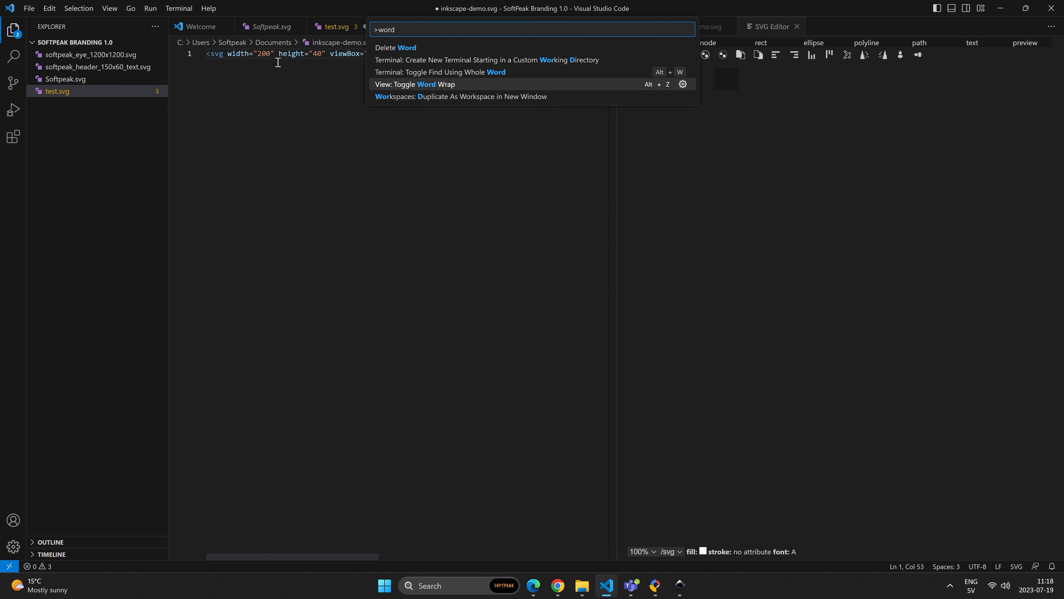
{"action": "key", "text": "Return"}
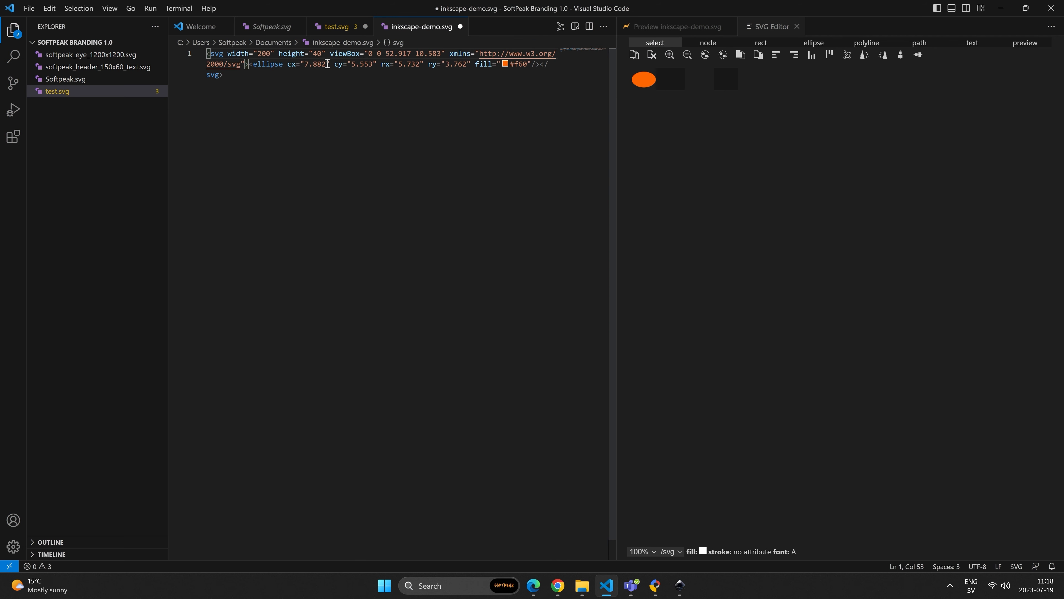
- Save the minified inkscape-demo.svg and copy all of its code
{"action": "left_click", "coordinate": [299, 114]}
{"action": "key", "text": "ctrl+a"}
{"action": "left_click", "coordinate": [315, 116]}
{"action": "key", "text": "ctrl+shift+Home"}
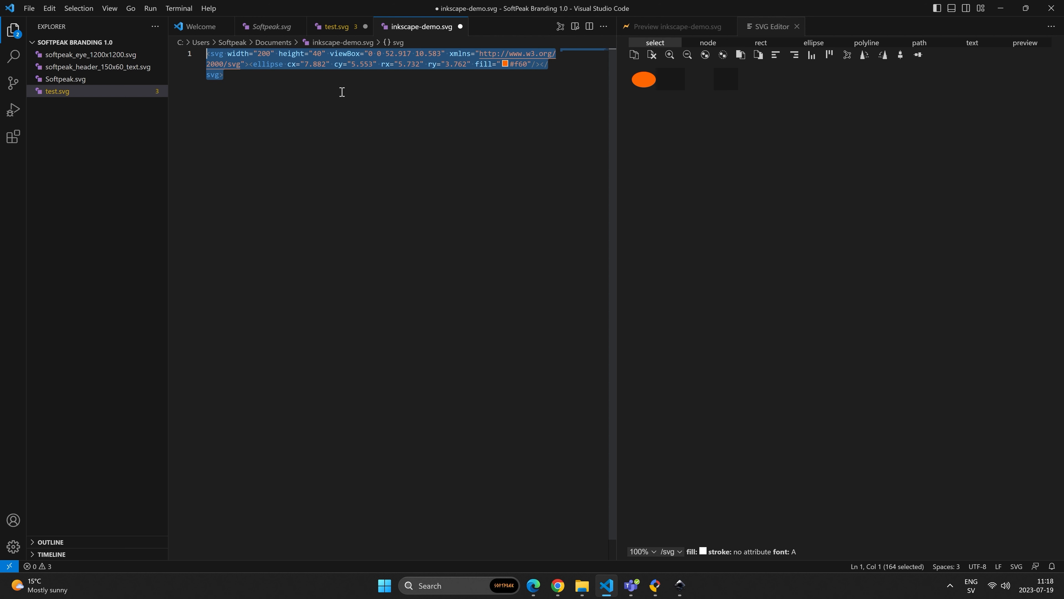
{"action": "key", "text": "ctrl+s"}
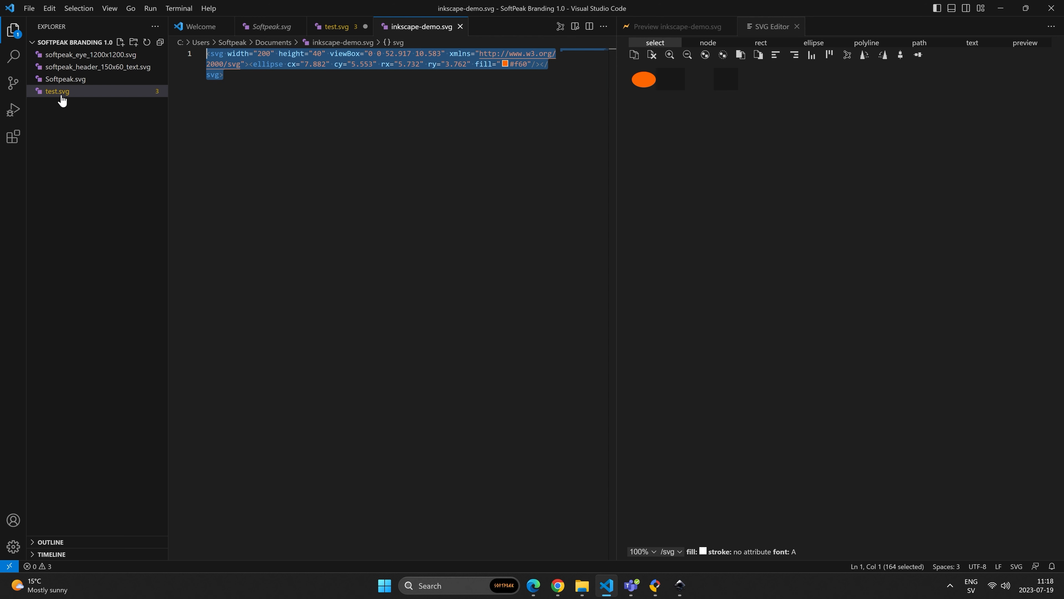
{"action": "left_click_drag", "start_coordinate": [338, 105], "coordinate": [207, 53]}
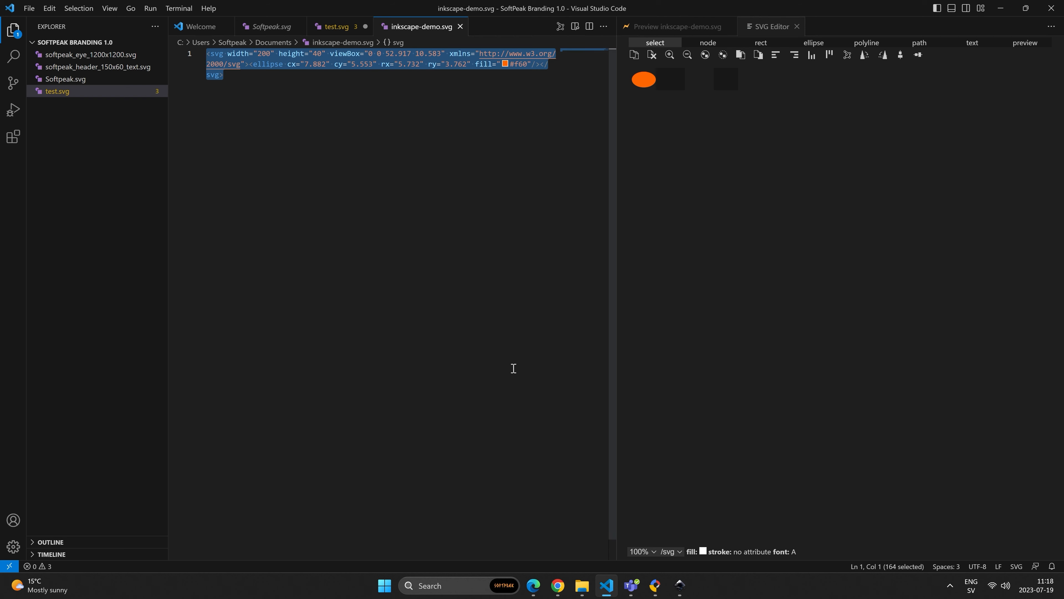
- Switch to Google Web Designer, paste the SVG onto the page and place it left of the circles graphic
{"action": "left_click", "coordinate": [655, 586]}
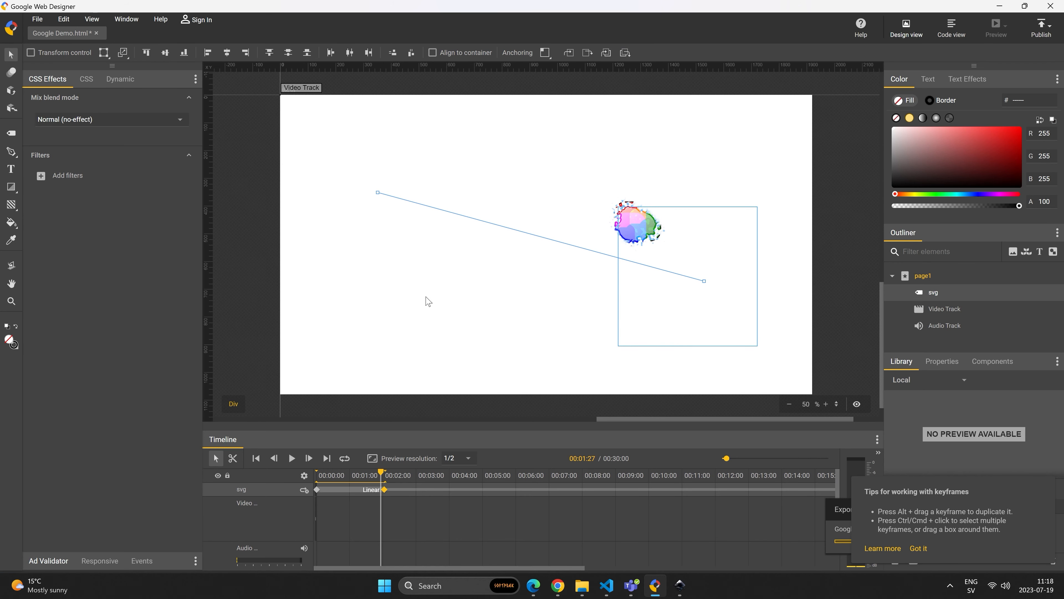
{"action": "key", "text": "ctrl+v"}
{"action": "left_click_drag", "start_coordinate": [291, 103], "coordinate": [427, 214]}
{"action": "left_click", "coordinate": [468, 270]}
{"action": "left_click", "coordinate": [430, 213]}
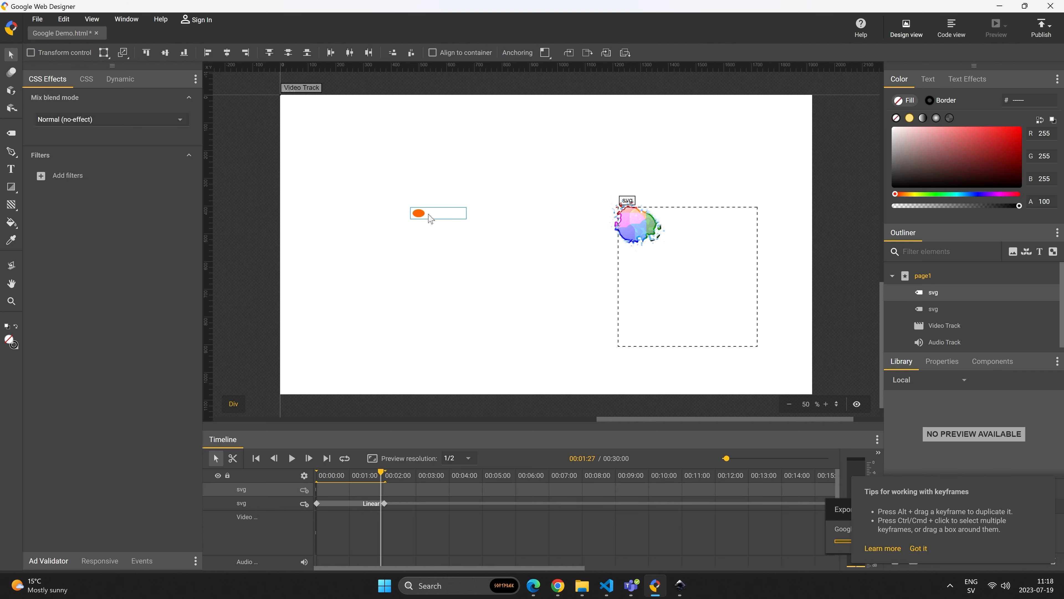
- Show the page's code and highlight the markup of the pasted ellipse SVG
{"action": "left_click", "coordinate": [951, 32]}
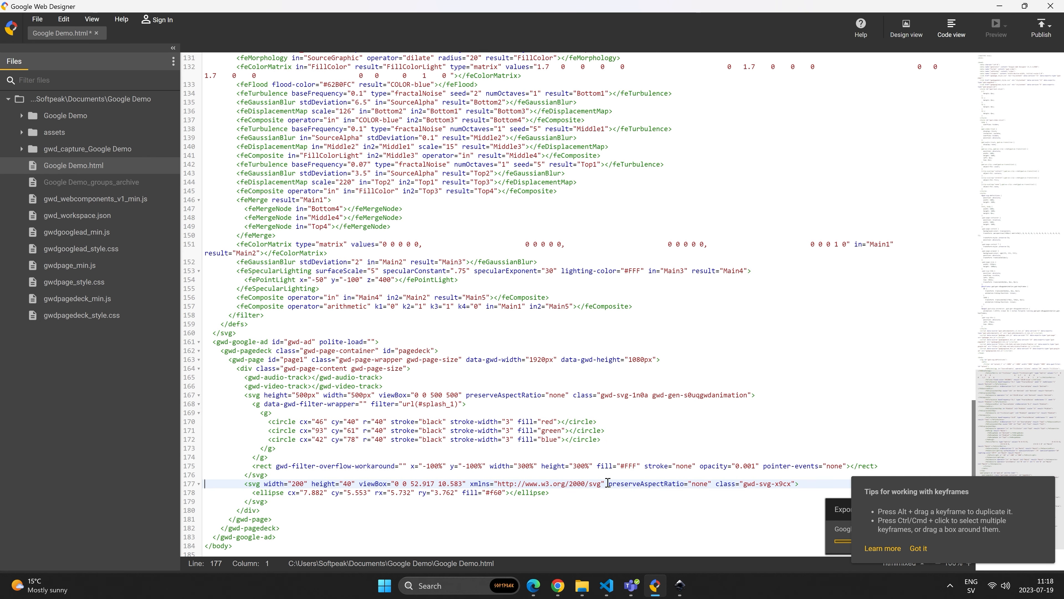
{"action": "left_click", "coordinate": [569, 494]}
{"action": "left_click_drag", "start_coordinate": [293, 499], "coordinate": [197, 484]}
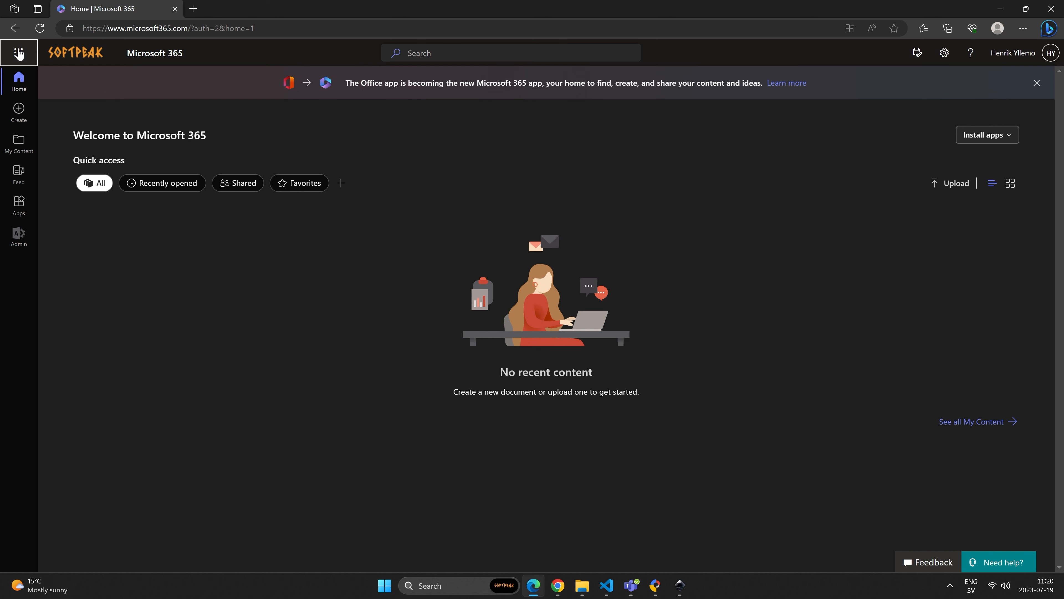
- Open the Microsoft 365 admin center and go to the organization settings
{"action": "left_click", "coordinate": [19, 53]}
{"action": "left_click", "coordinate": [127, 254]}
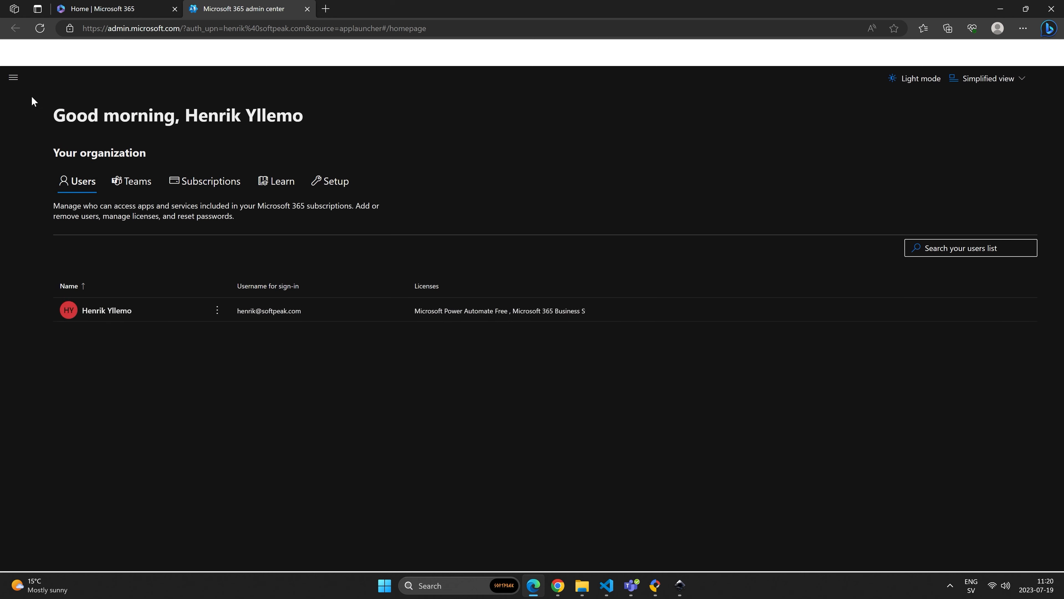
{"action": "left_click", "coordinate": [14, 77]}
{"action": "left_click", "coordinate": [44, 219]}
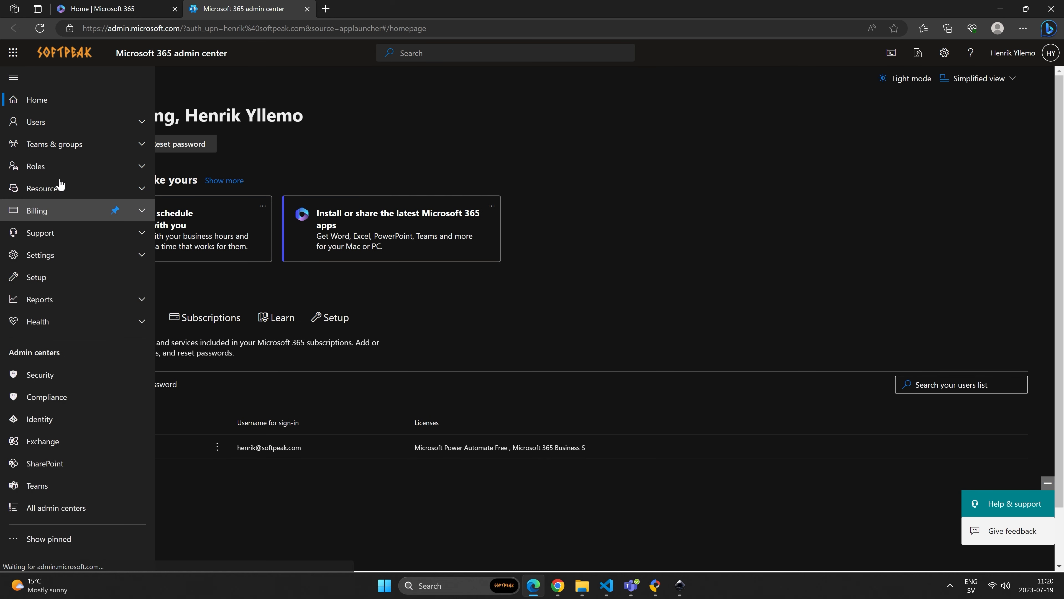
{"action": "left_click", "coordinate": [141, 255]}
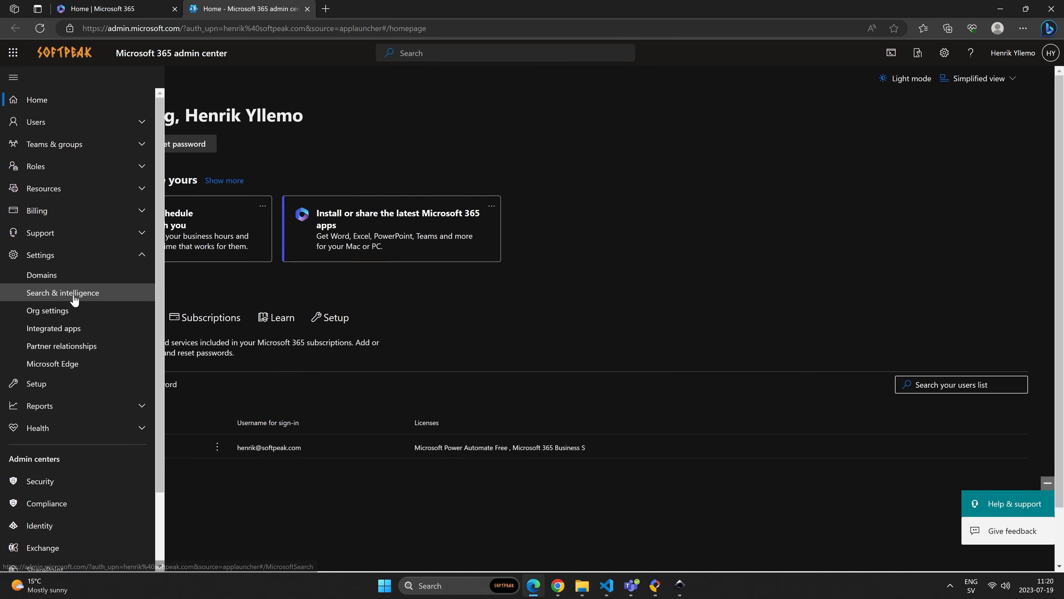
{"action": "left_click", "coordinate": [72, 311]}
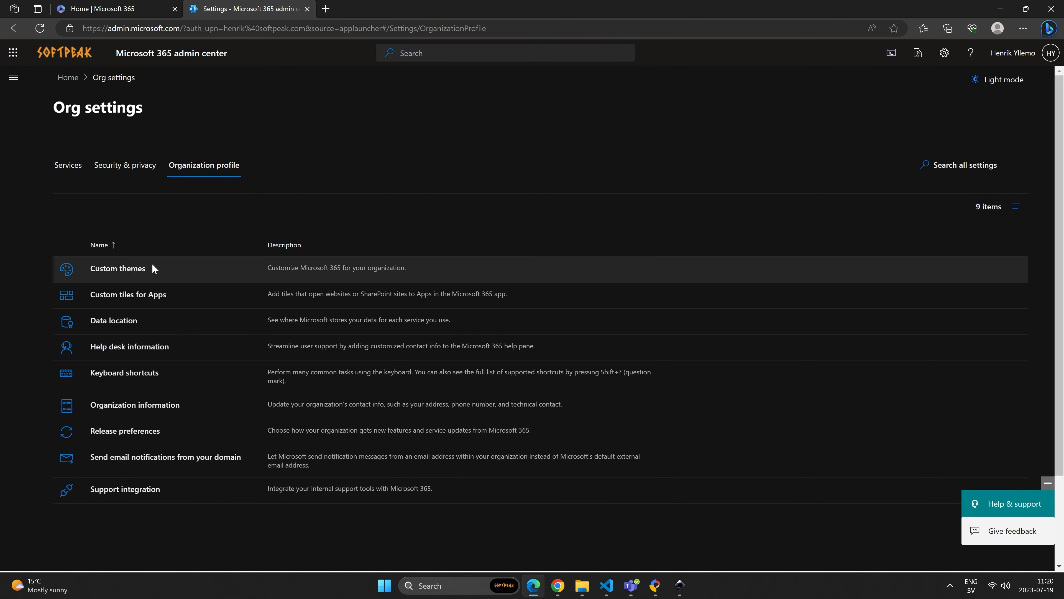
- Open the logo settings of the default theme under Custom themes
{"action": "left_click", "coordinate": [137, 269]}
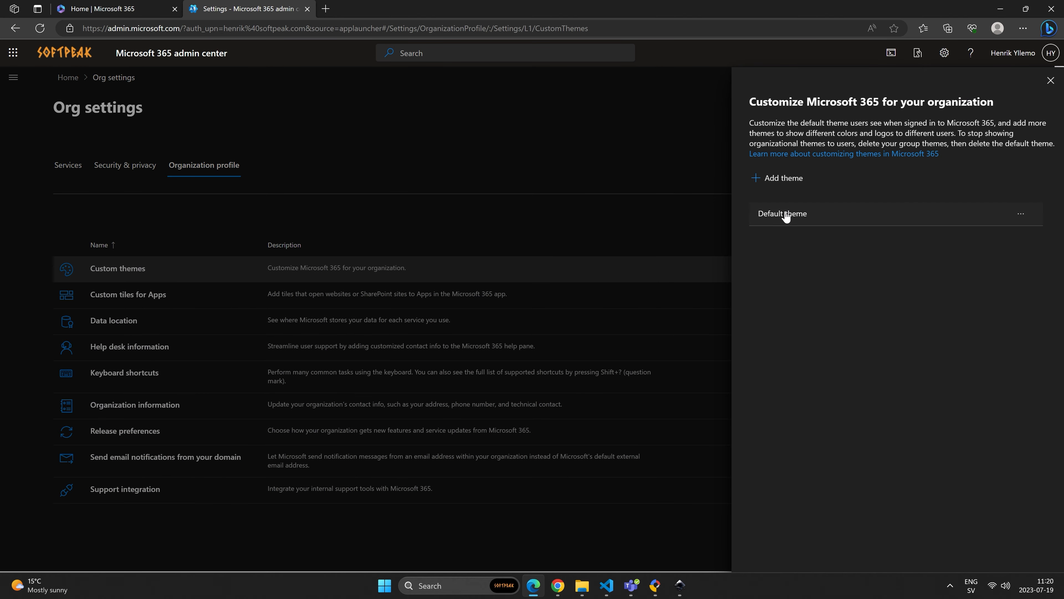
{"action": "left_click", "coordinate": [784, 216]}
{"action": "left_click", "coordinate": [788, 131]}
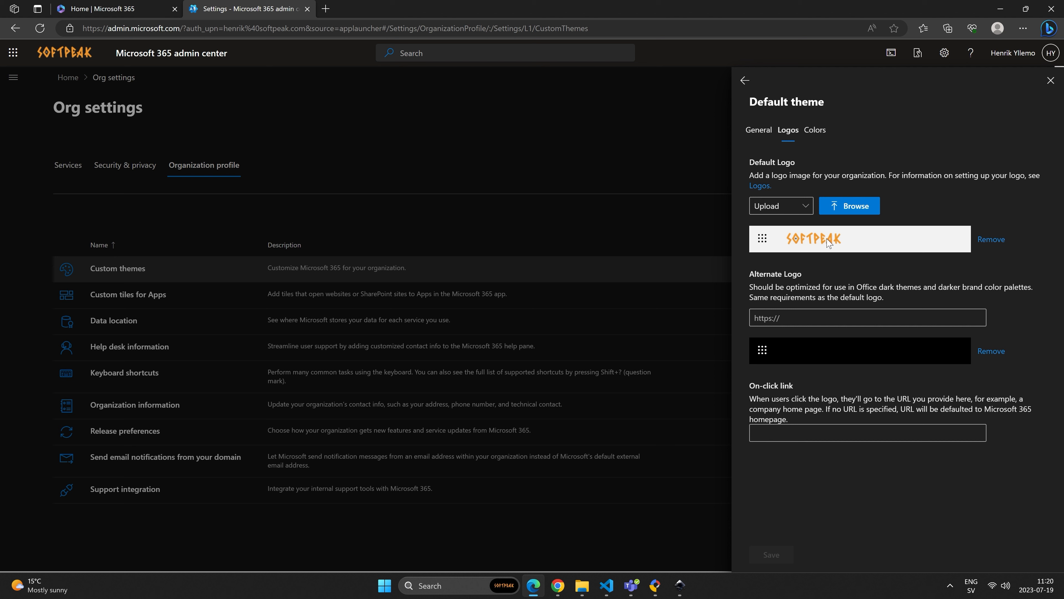
- Open the theme logo guidance in a separate tab, highlight the 200 x 48 pixels requirement and the sample logo, and return to the admin center
{"action": "right_click", "coordinate": [765, 187]}
{"action": "left_click", "coordinate": [803, 194]}
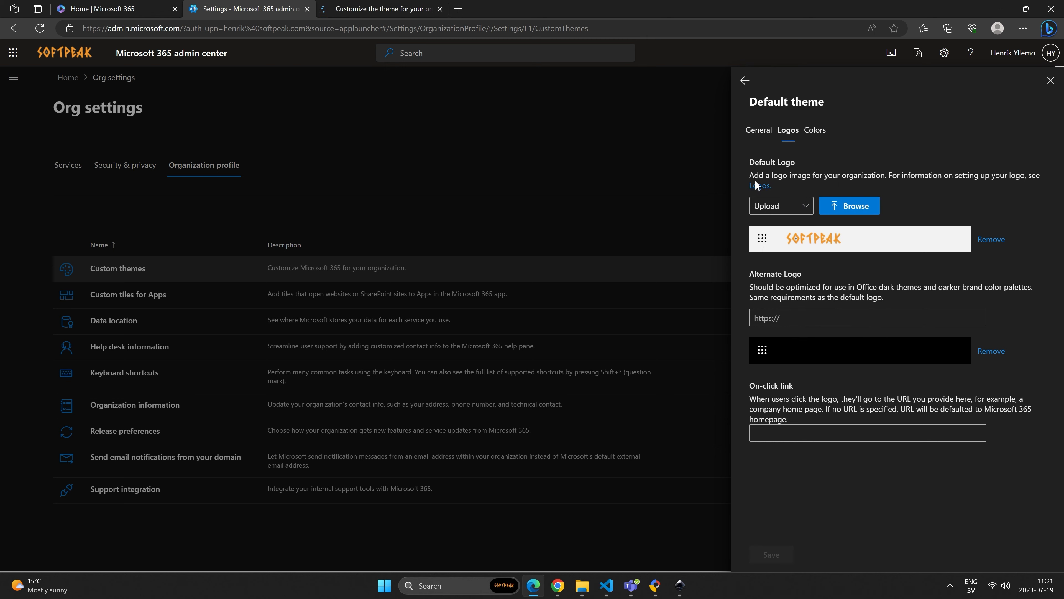
{"action": "left_click", "coordinate": [370, 11]}
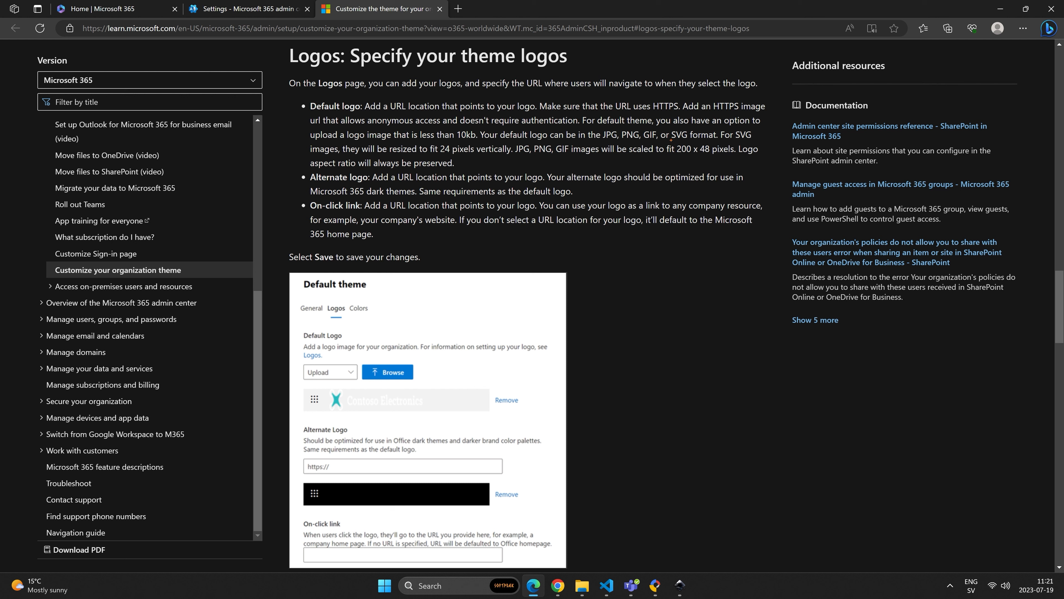
{"action": "left_click_drag", "start_coordinate": [670, 140], "coordinate": [740, 163]}
{"action": "mouse_move", "coordinate": [324, 383]}
{"action": "left_mouse_down"}
{"action": "mouse_move", "coordinate": [466, 419]}
{"action": "mouse_move", "coordinate": [446, 420]}
{"action": "left_mouse_up"}
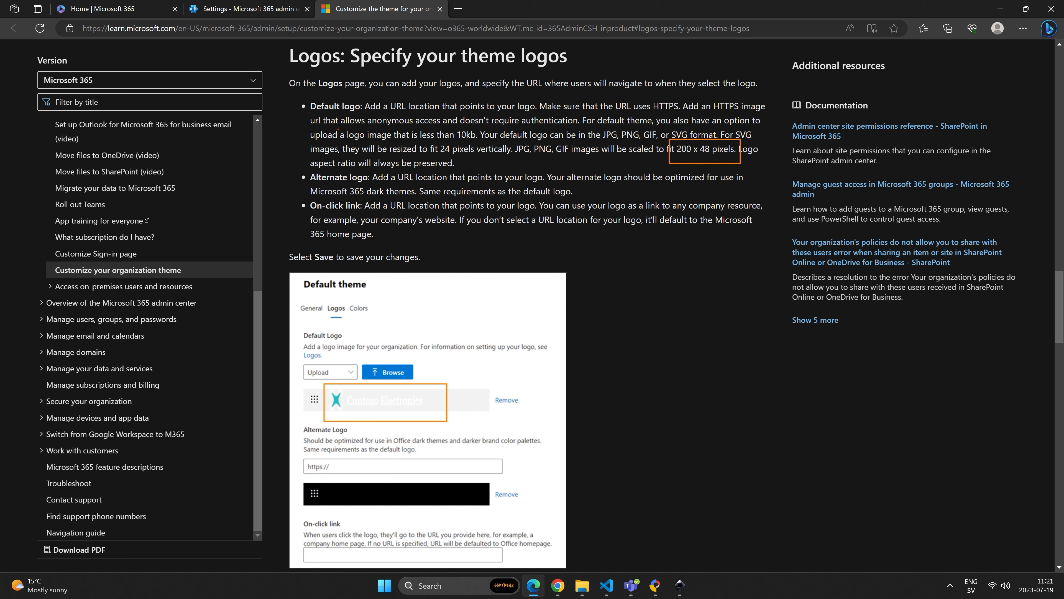
{"action": "key", "text": "Escape"}
{"action": "left_click", "coordinate": [247, 9]}
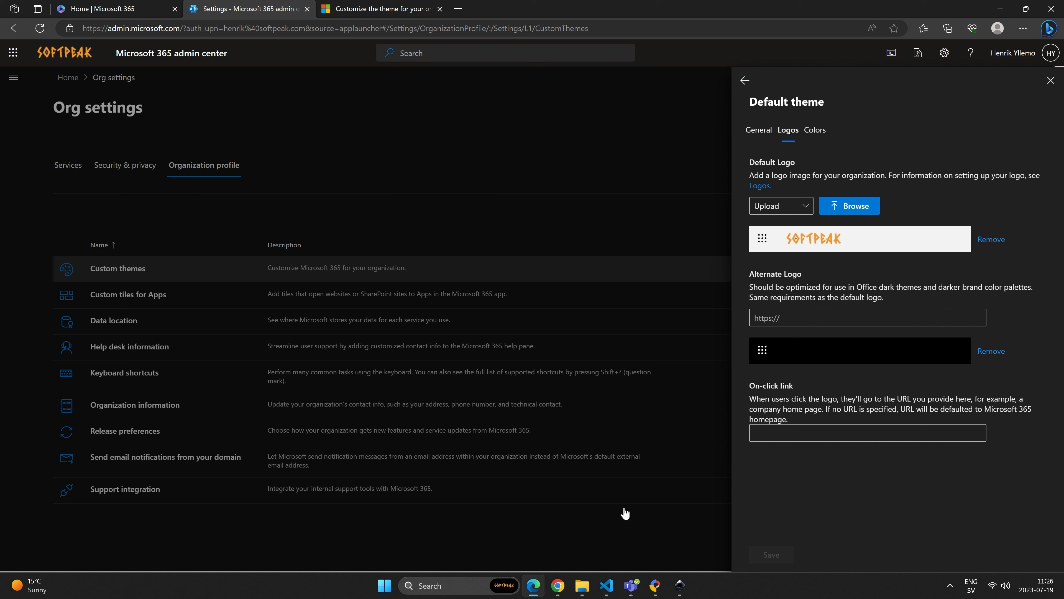
- Switch to Visual Studio Code and look through the branding SVGs, ending on softpeak_header_150x60_text.svg
{"action": "left_click", "coordinate": [606, 586]}
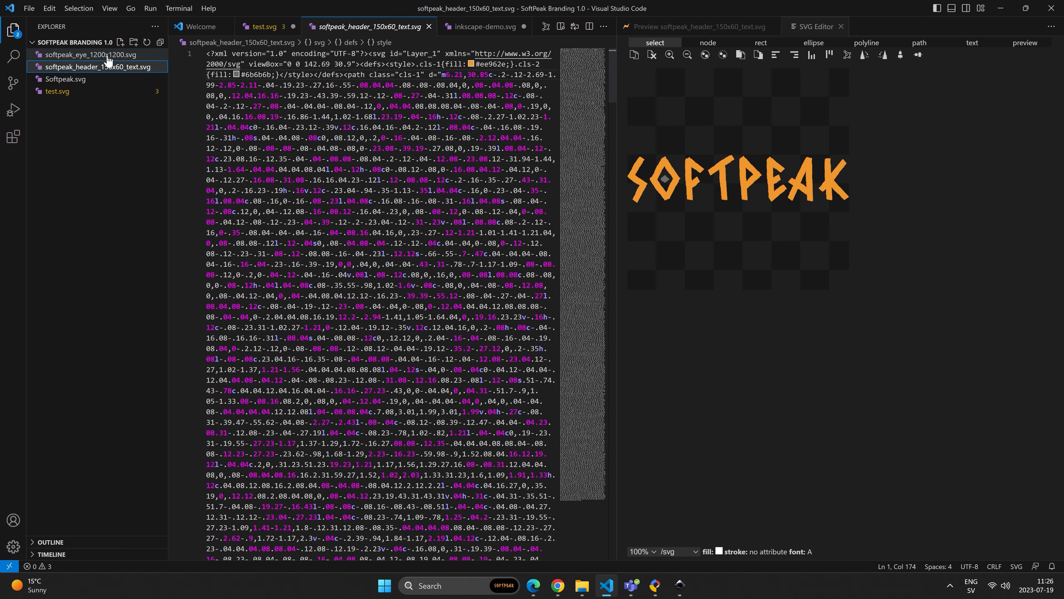
{"action": "left_click", "coordinate": [81, 81]}
{"action": "left_click", "coordinate": [70, 92]}
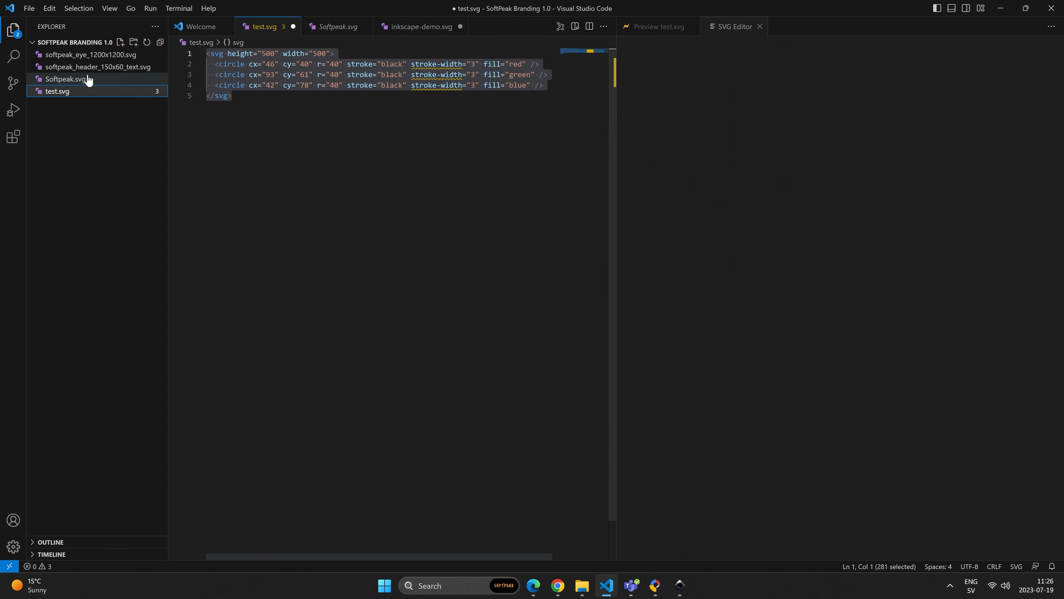
{"action": "left_click", "coordinate": [88, 67]}
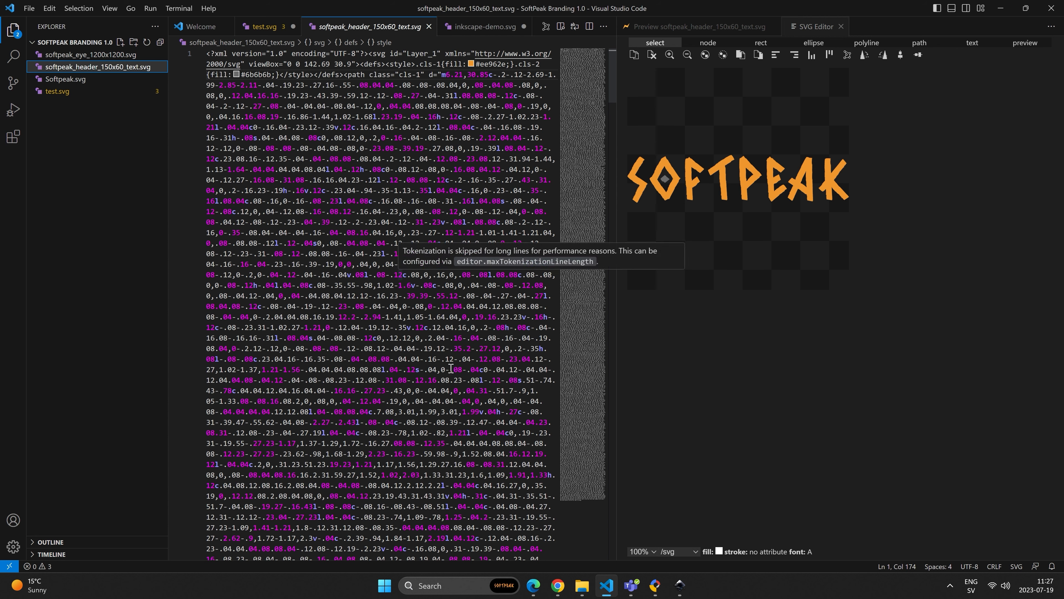
- Switch to Inkscape and create a new blank document
{"action": "left_click", "coordinate": [679, 589]}
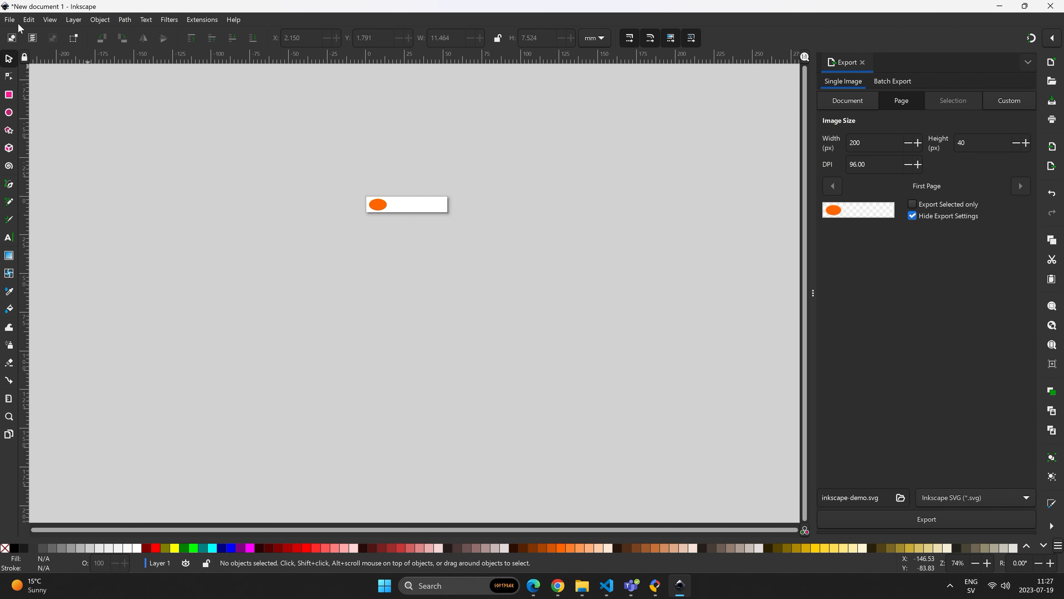
{"action": "left_click", "coordinate": [10, 20]}
{"action": "key", "text": "Escape"}
{"action": "key", "text": "ctrl+n"}
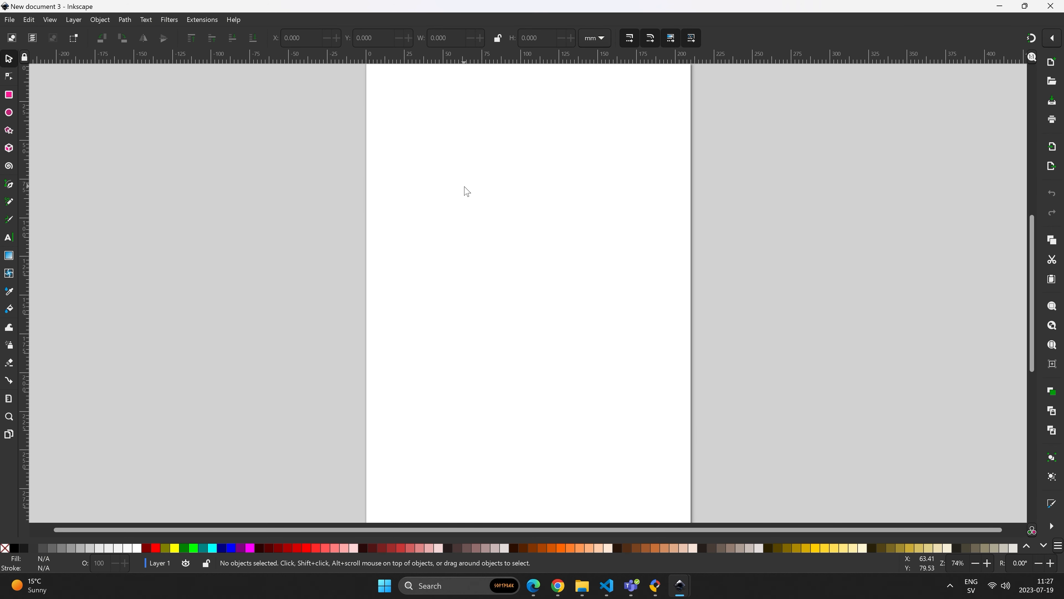
- Set the document's page size to 200 px wide and 48 px high
{"action": "left_click", "coordinate": [9, 20]}
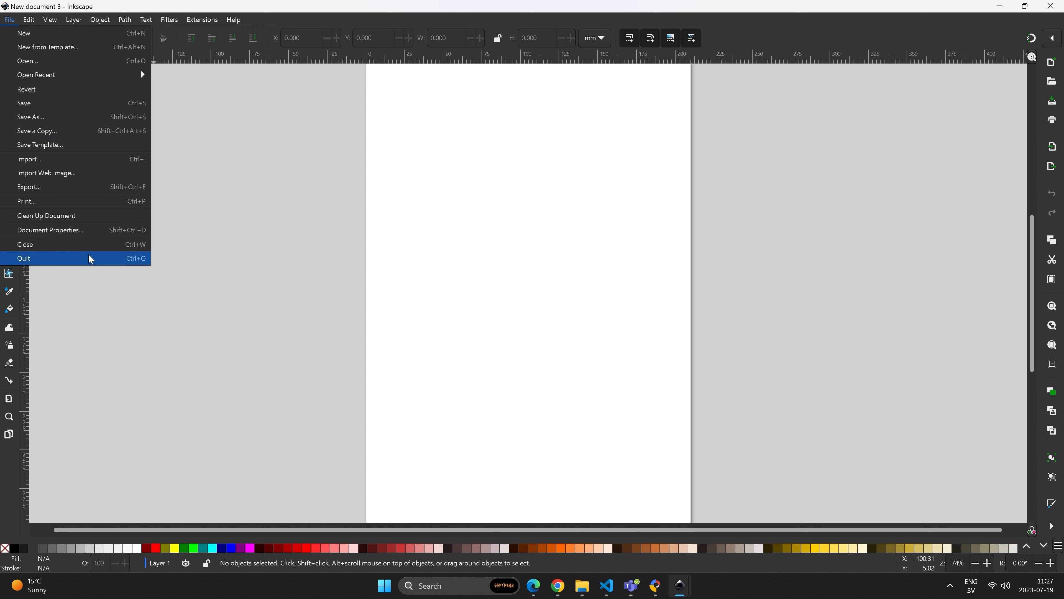
{"action": "left_click", "coordinate": [81, 228]}
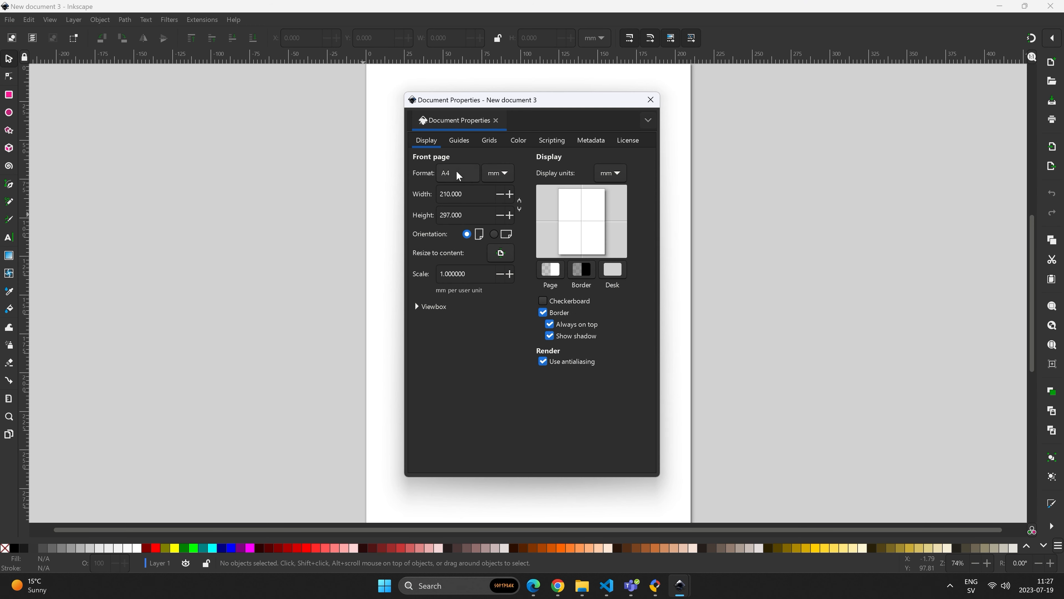
{"action": "left_click", "coordinate": [501, 181]}
{"action": "left_click", "coordinate": [498, 190]}
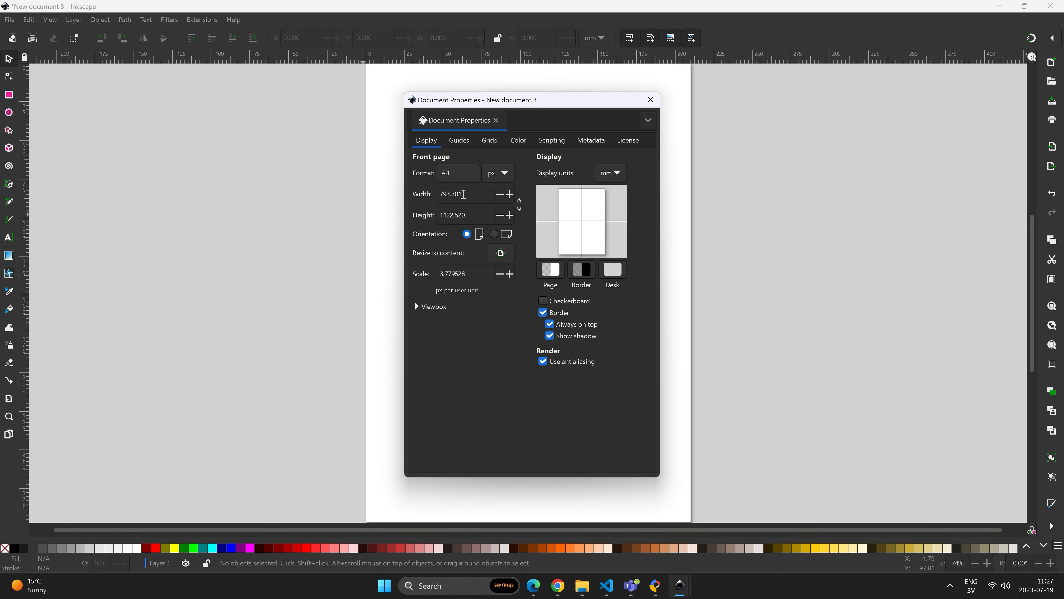
{"action": "type", "text": "200"}
{"action": "key", "text": "Tab"}
{"action": "type", "text": "48"}
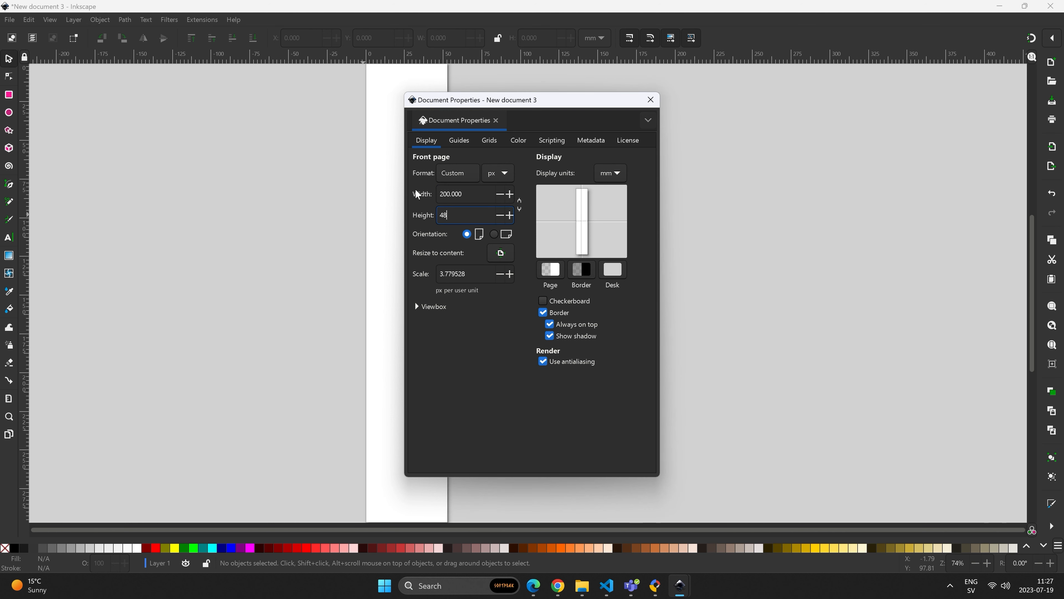
{"action": "left_click", "coordinate": [474, 193]}
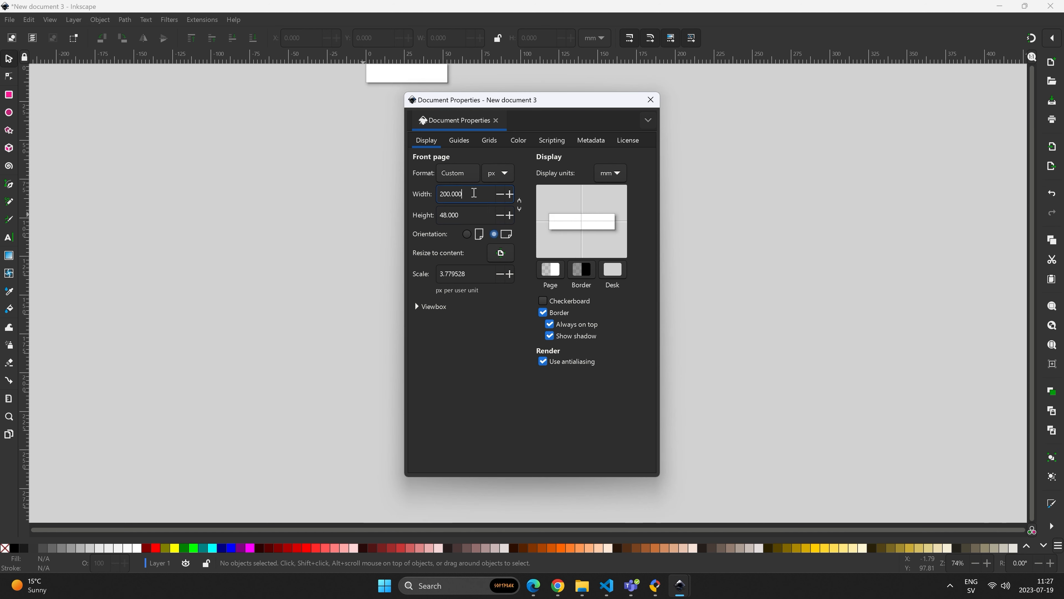
{"action": "left_click", "coordinate": [651, 101]}
{"action": "scroll", "coordinate": [557, 168], "scroll_direction": "up", "scroll_amount": 4}
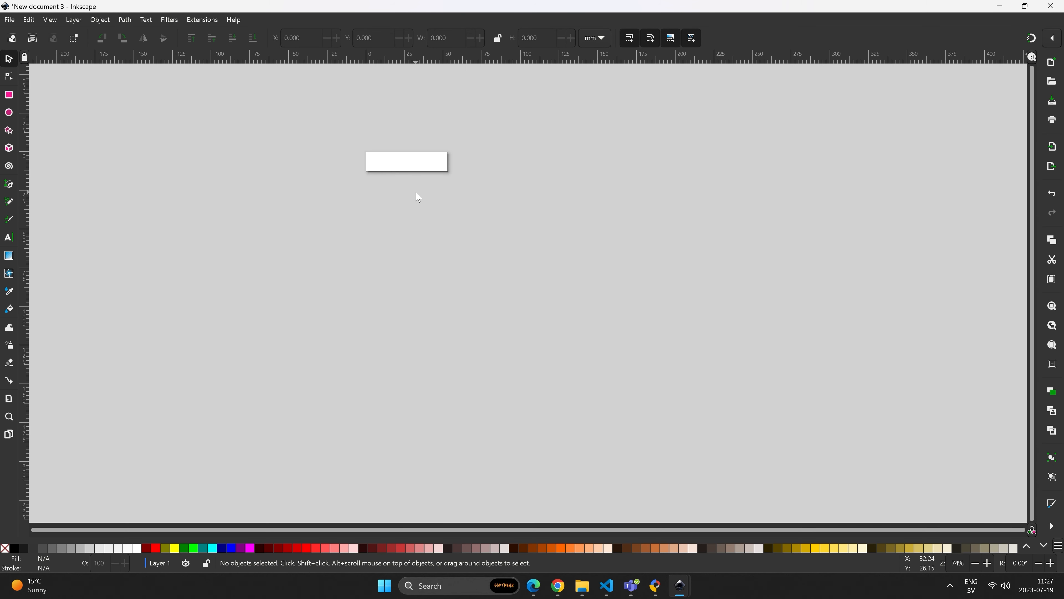
- Import softpeak_header_150x60_text from the SoftPeak Branding 1.0 folder inside Downloads\softpeak_branding_1.0 as editable objects
{"action": "left_click", "coordinate": [10, 20]}
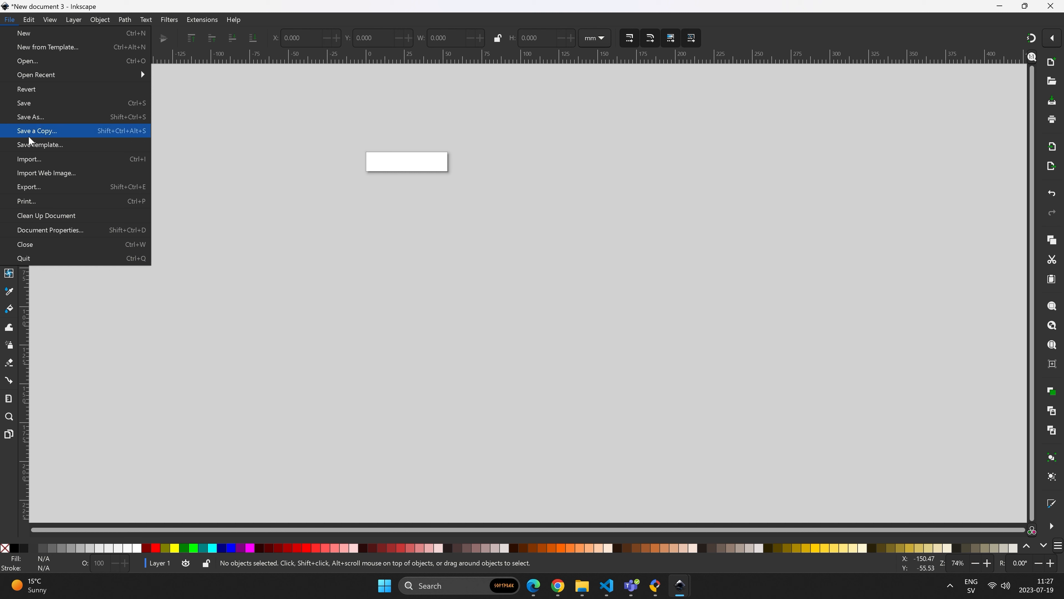
{"action": "left_click", "coordinate": [42, 158]}
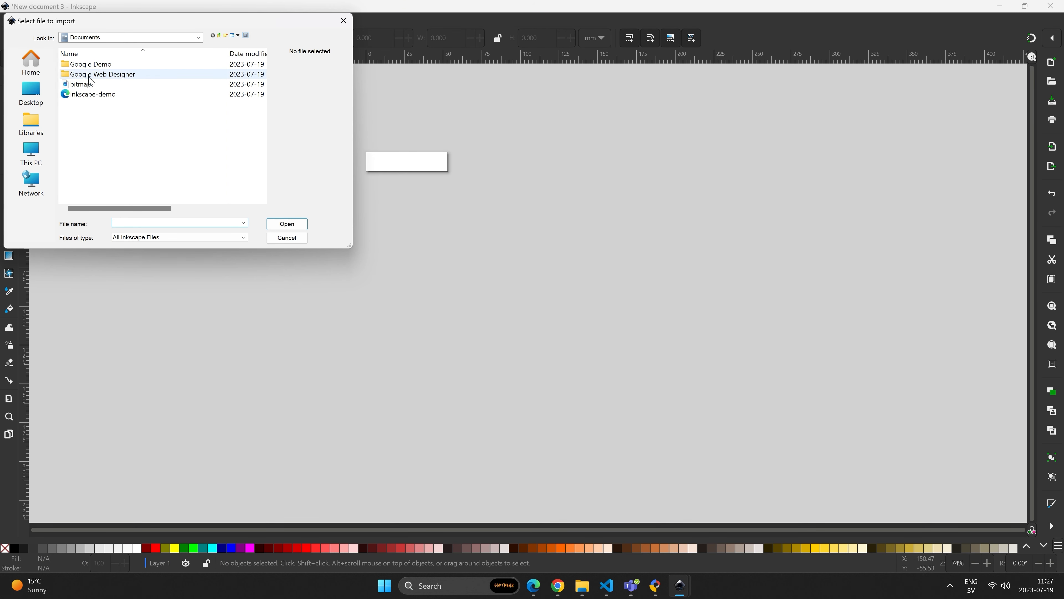
{"action": "left_click", "coordinate": [198, 37]}
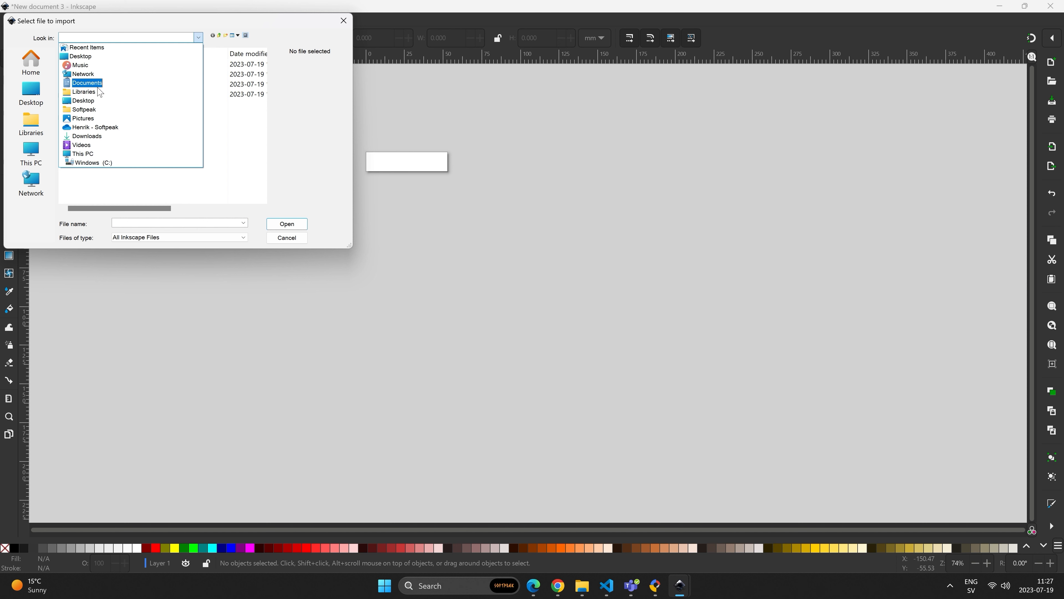
{"action": "left_click", "coordinate": [93, 136]}
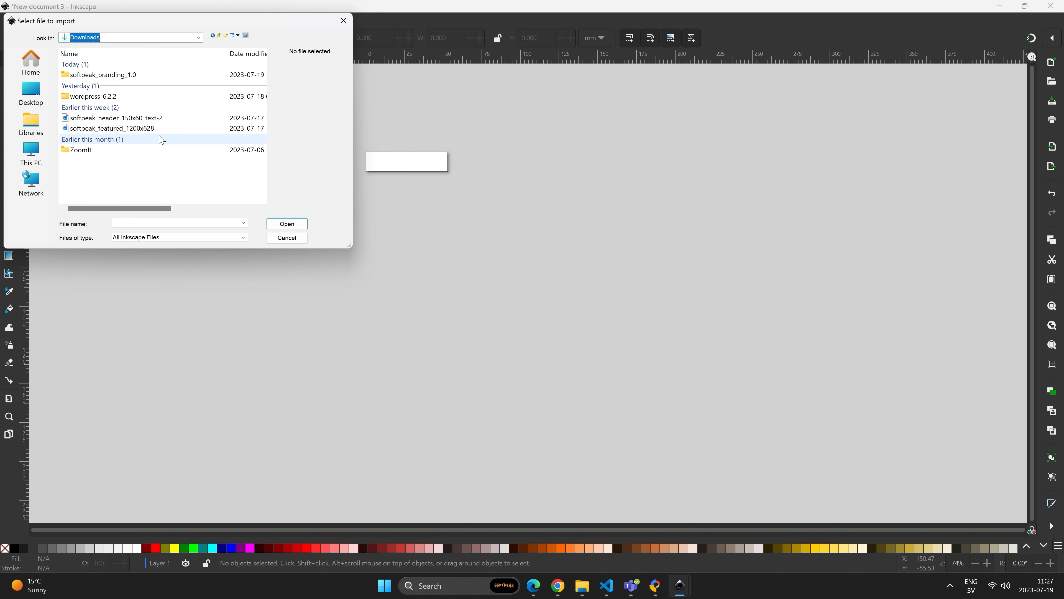
{"action": "double_click", "coordinate": [123, 79]}
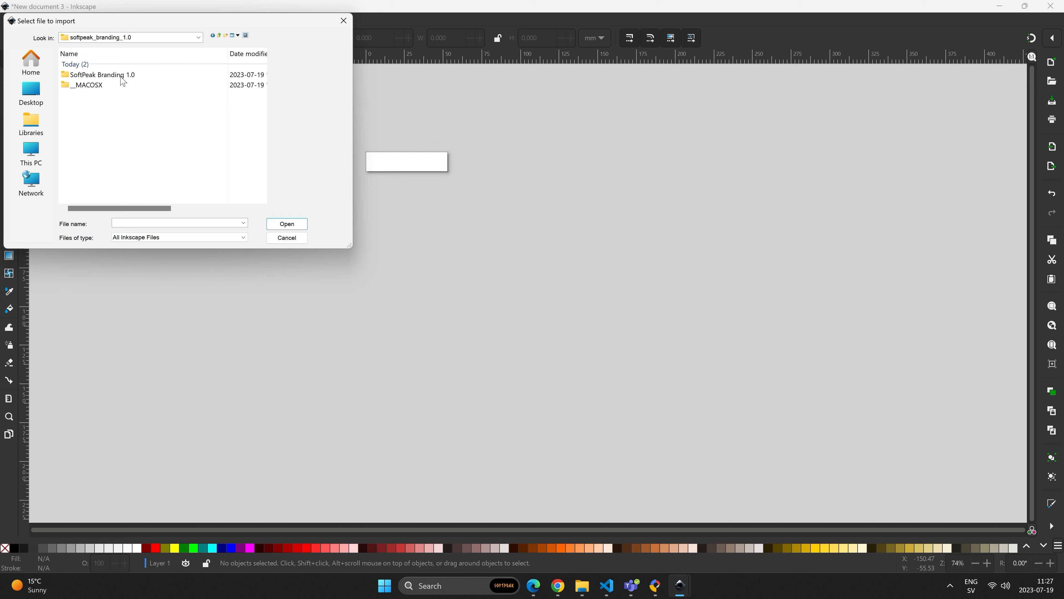
{"action": "double_click", "coordinate": [97, 74]}
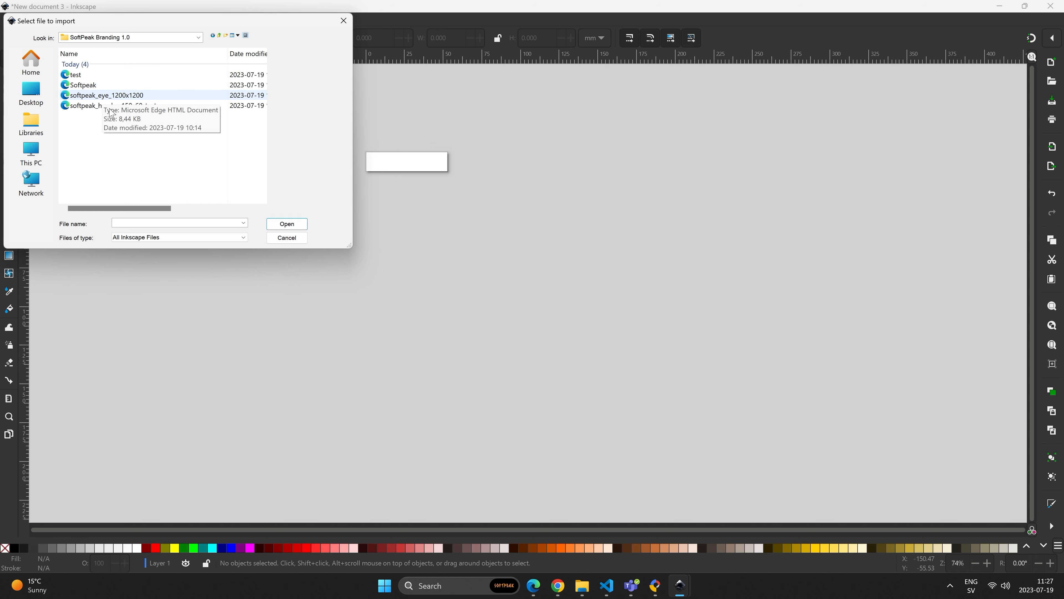
{"action": "left_click", "coordinate": [87, 107]}
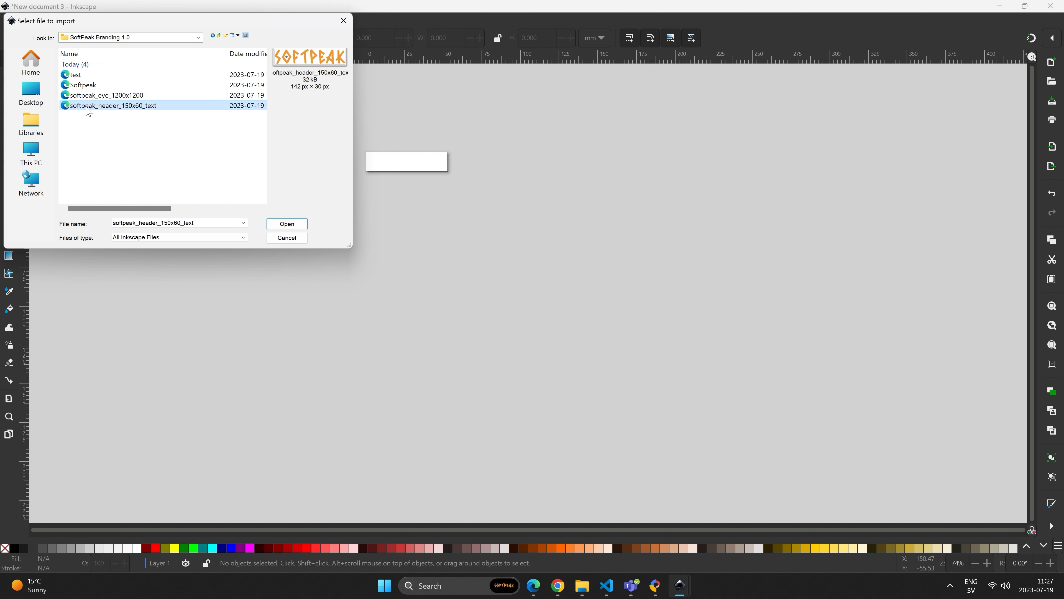
{"action": "left_click", "coordinate": [287, 225]}
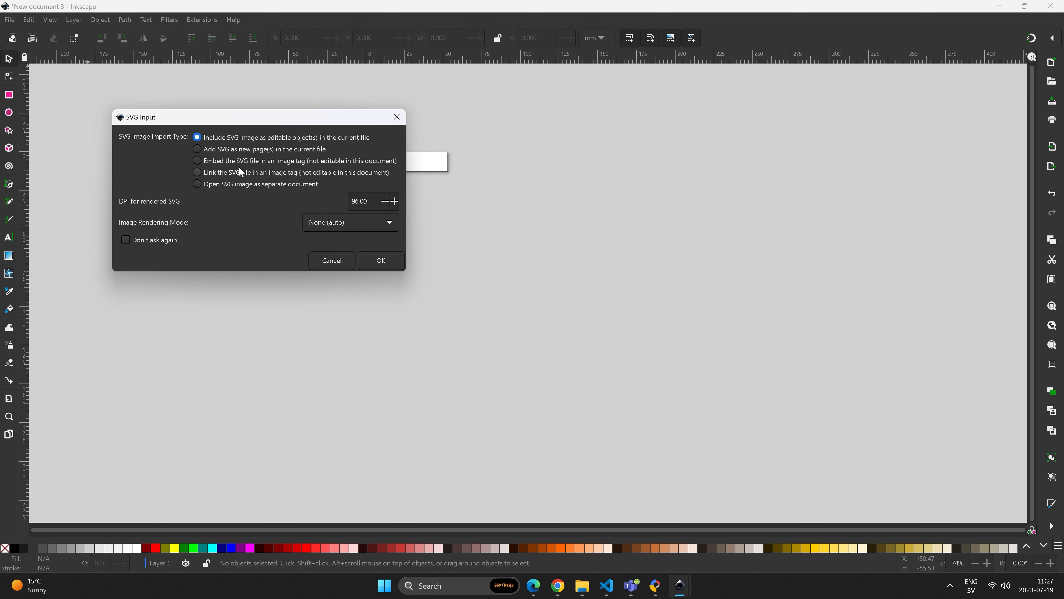
{"action": "left_click", "coordinate": [385, 261]}
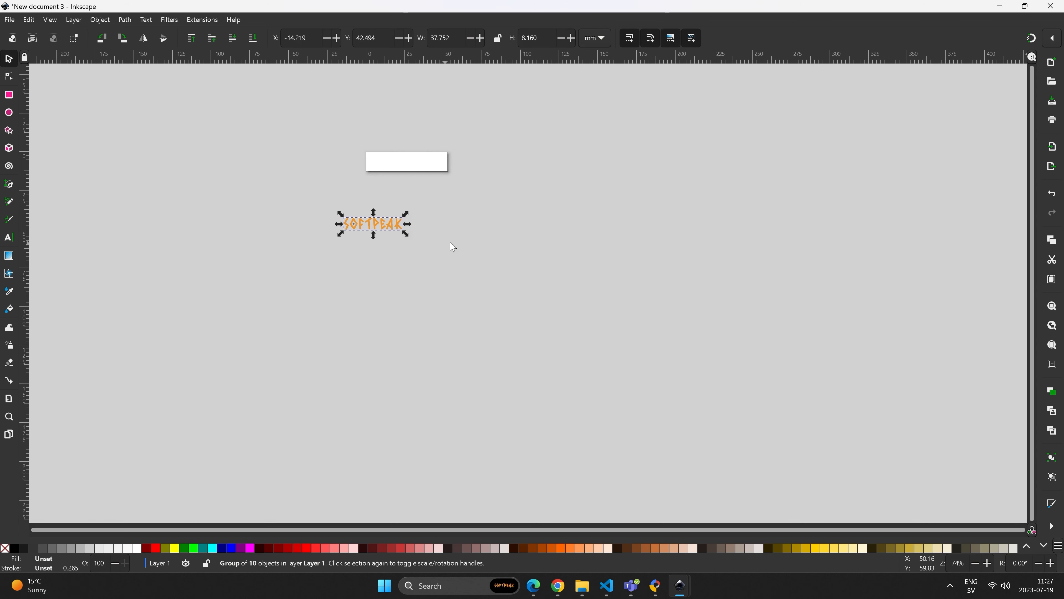
- Place the imported SOFTPEAK logo on the page, scale it to about 49.4 x 10.7 mm and nudge it left to fit
{"action": "left_click_drag", "start_coordinate": [389, 223], "coordinate": [411, 162]}
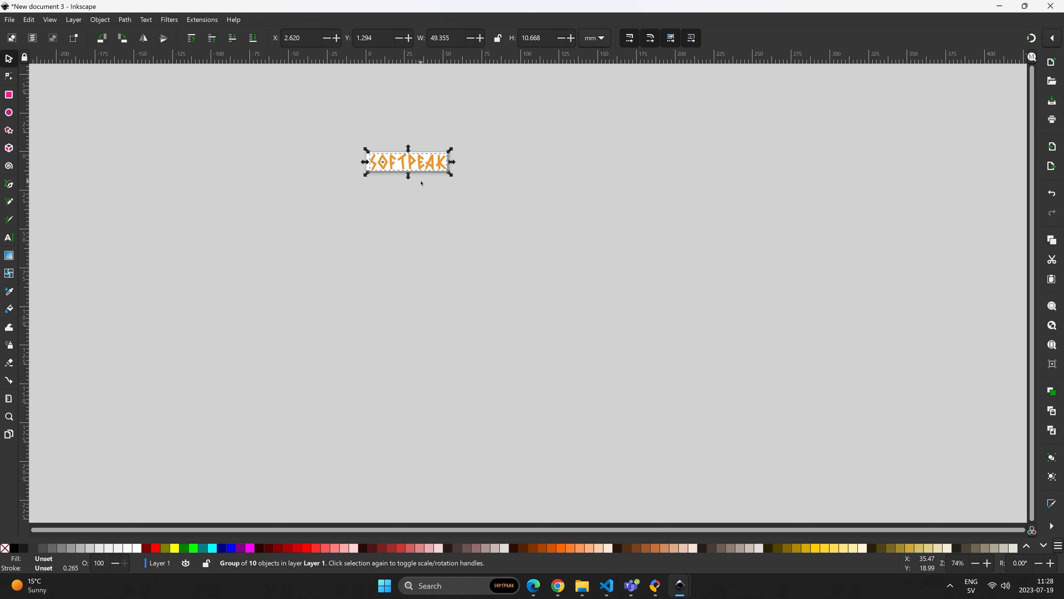
{"action": "key", "text": "Left"}
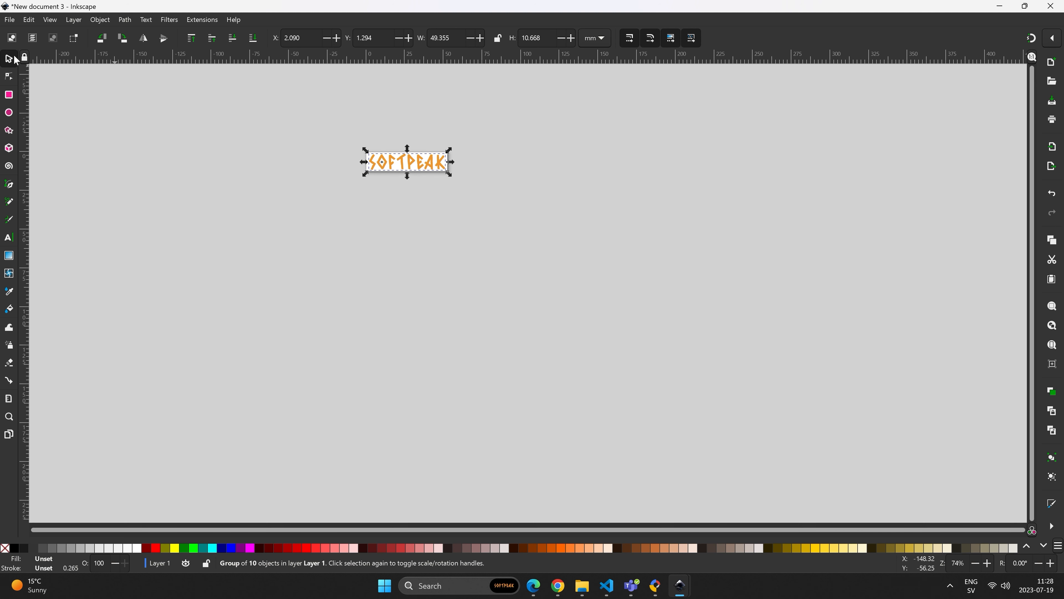
{"action": "left_click", "coordinate": [283, 164]}
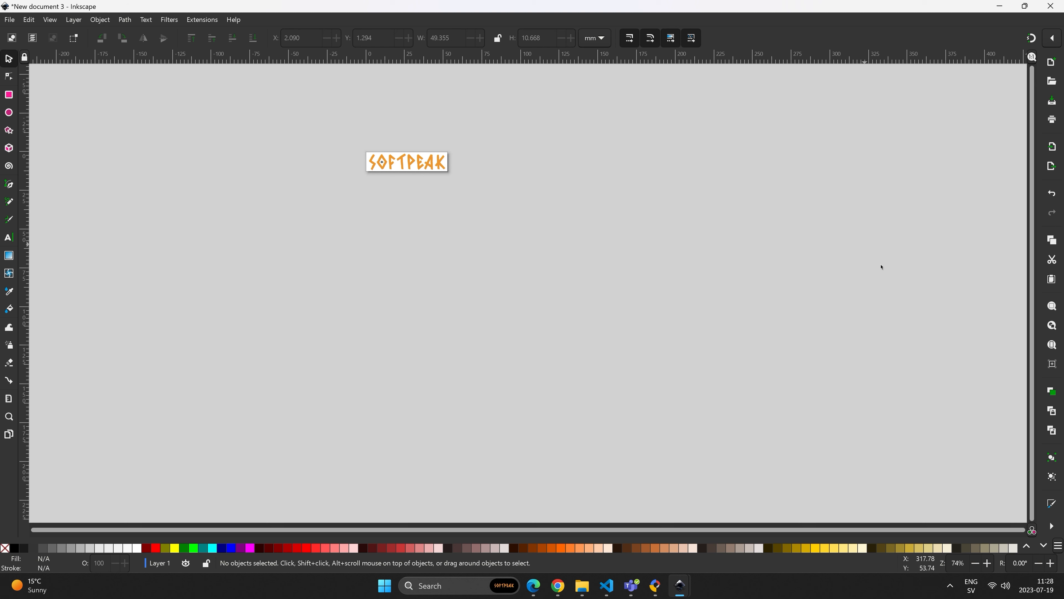
- Export the page as a PNG named softpeak-200x48 in the Documents folder
{"action": "left_click", "coordinate": [14, 20]}
{"action": "left_click", "coordinate": [67, 188]}
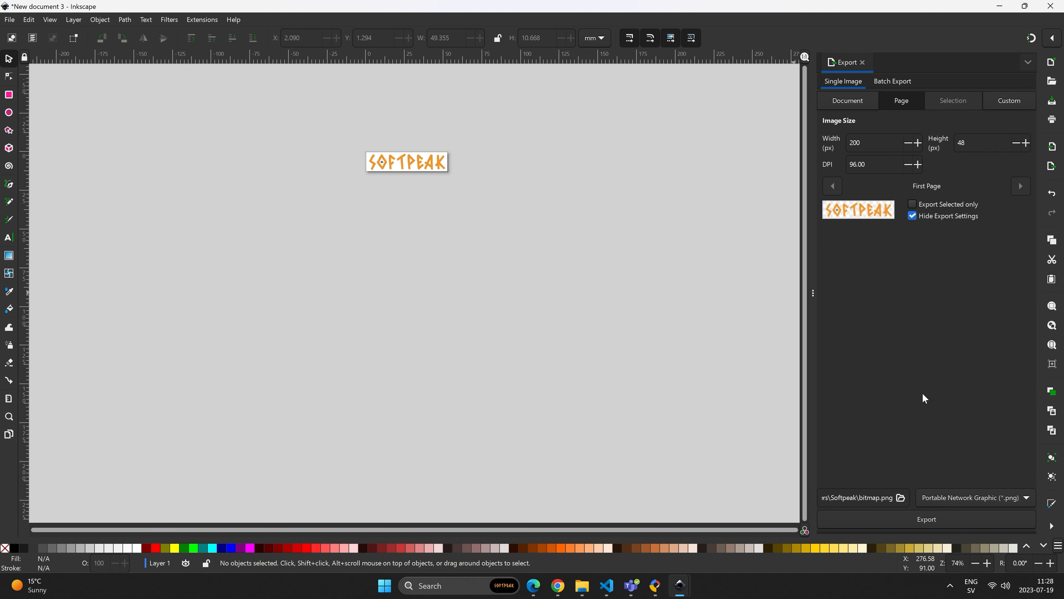
{"action": "left_click", "coordinate": [901, 498]}
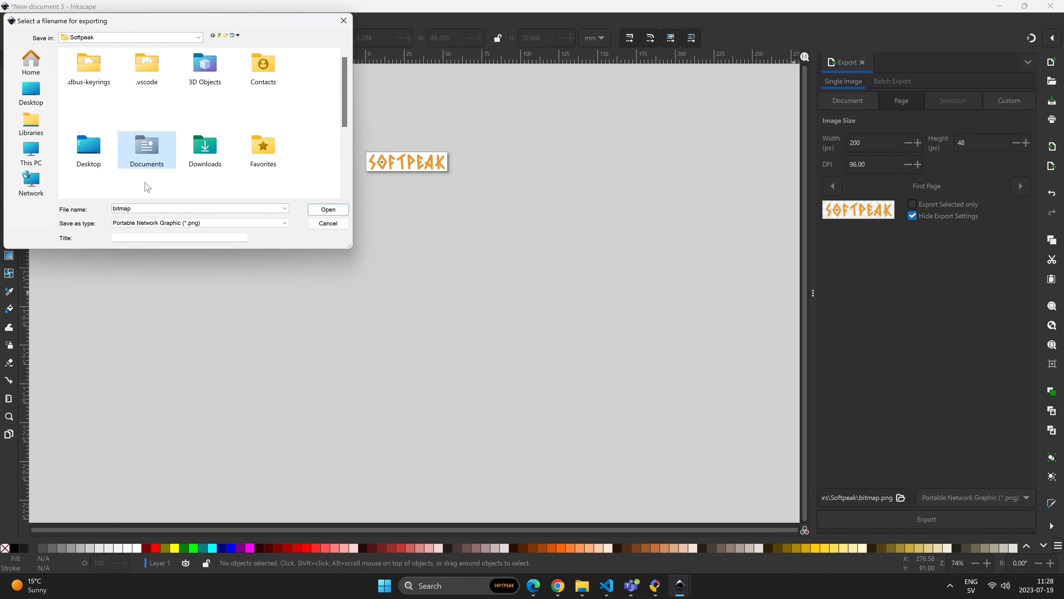
{"action": "double_click", "coordinate": [150, 160]}
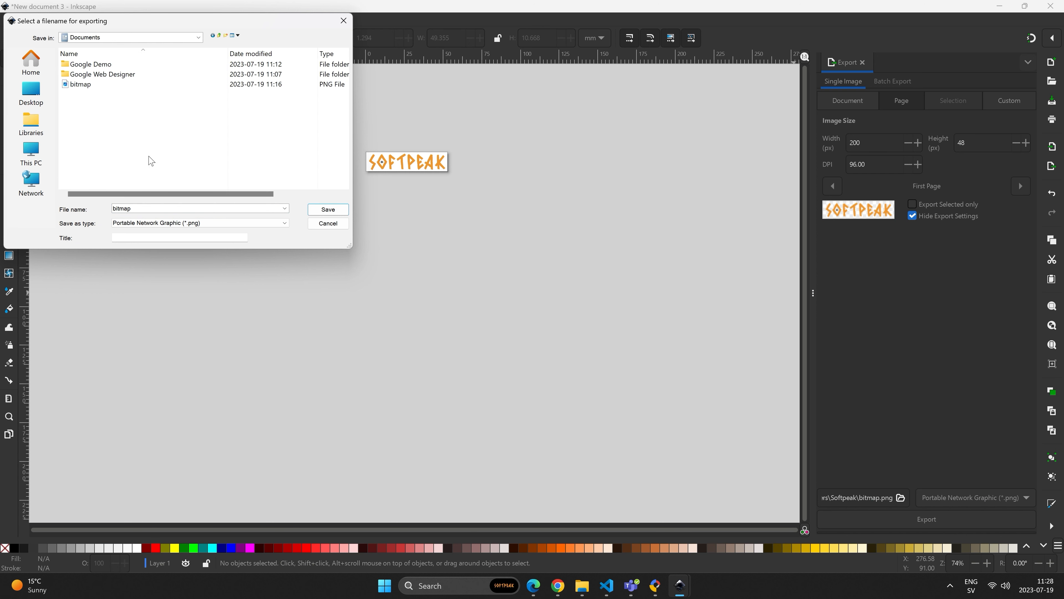
{"action": "double_click", "coordinate": [188, 208]}
{"action": "type", "text": "softpeak-200x48"}
{"action": "left_click", "coordinate": [328, 209]}
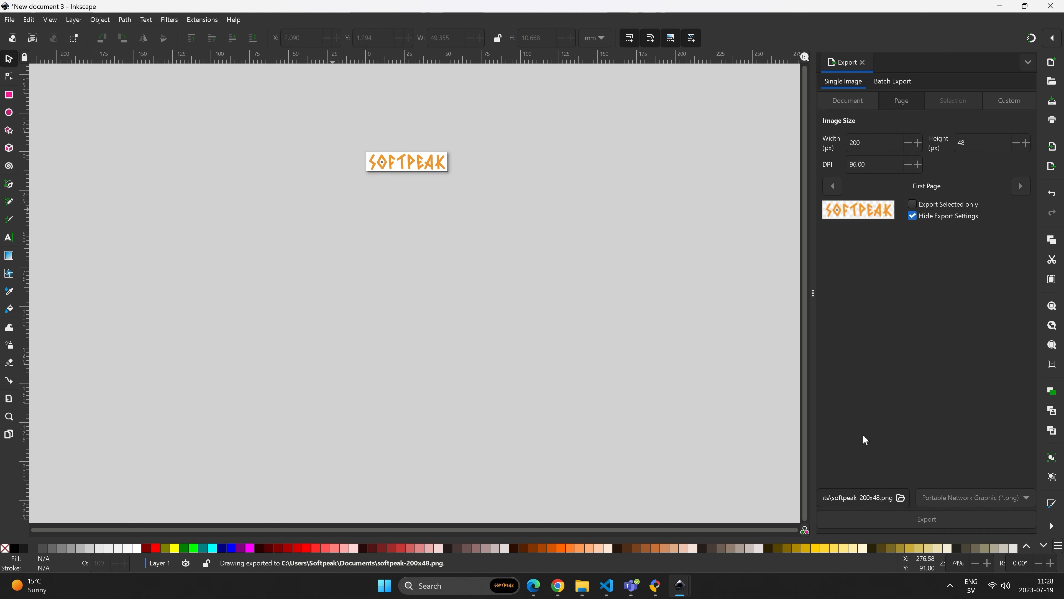
- Export the same page again as an Inkscape SVG, keeping the softpeak-200x48 name and Documents location
{"action": "left_click", "coordinate": [1026, 499]}
{"action": "left_click", "coordinate": [935, 481]}
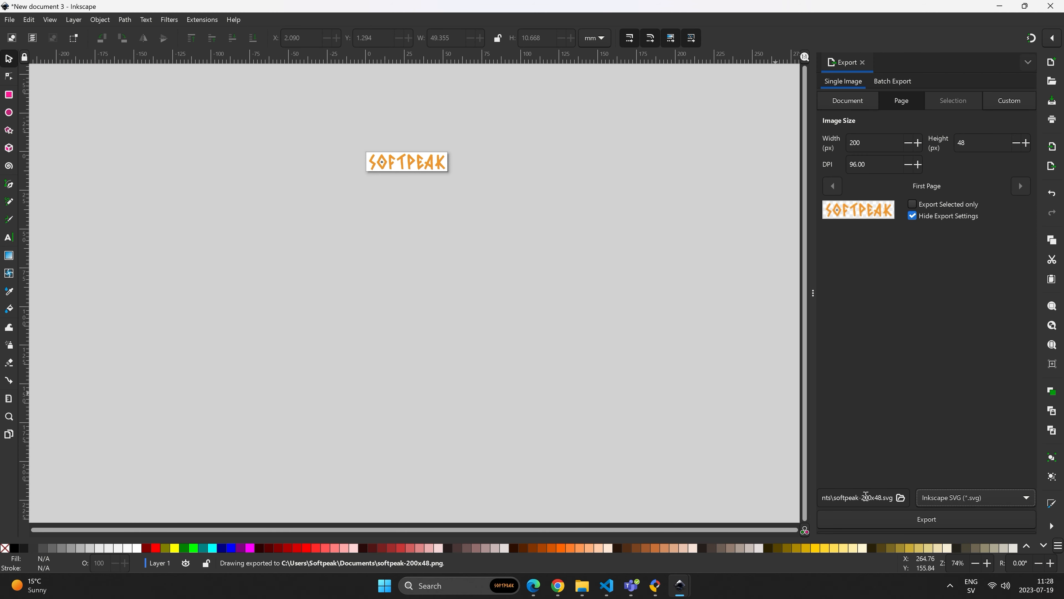
{"action": "left_click", "coordinate": [912, 520]}
- Switch to File Explorer and open the exported softpeak-200x48 SVG from Documents in Visual Studio Code
{"action": "left_click", "coordinate": [582, 586]}
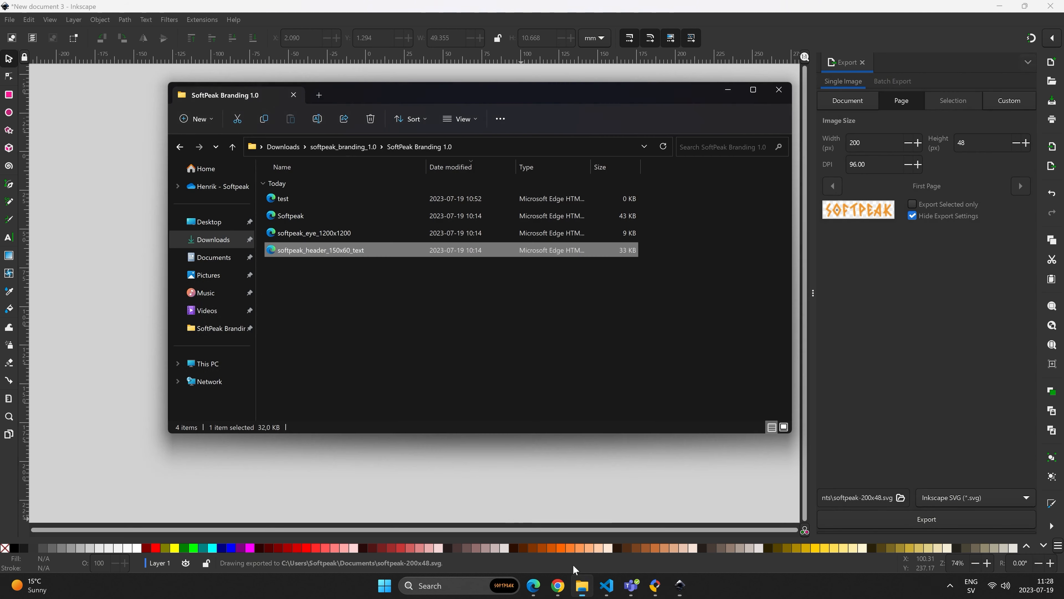
{"action": "left_click", "coordinate": [214, 257]}
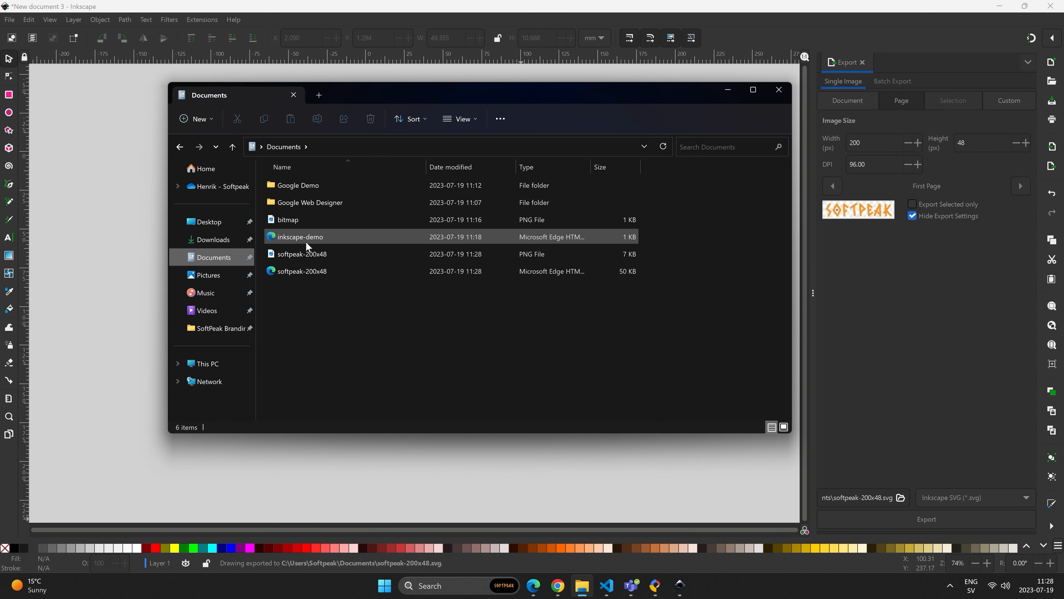
{"action": "left_click", "coordinate": [305, 277]}
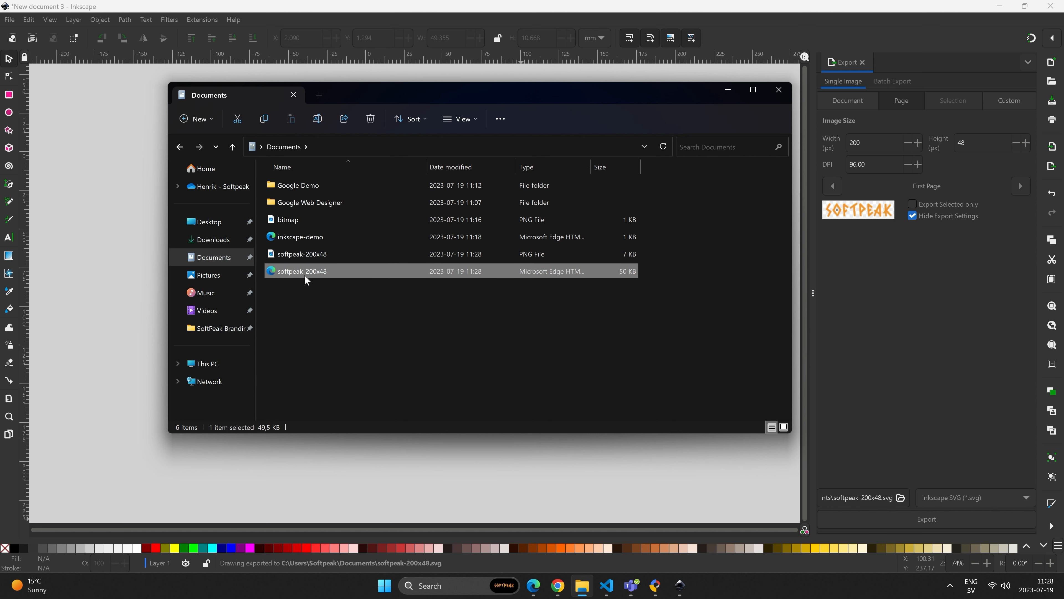
{"action": "right_click", "coordinate": [305, 270]}
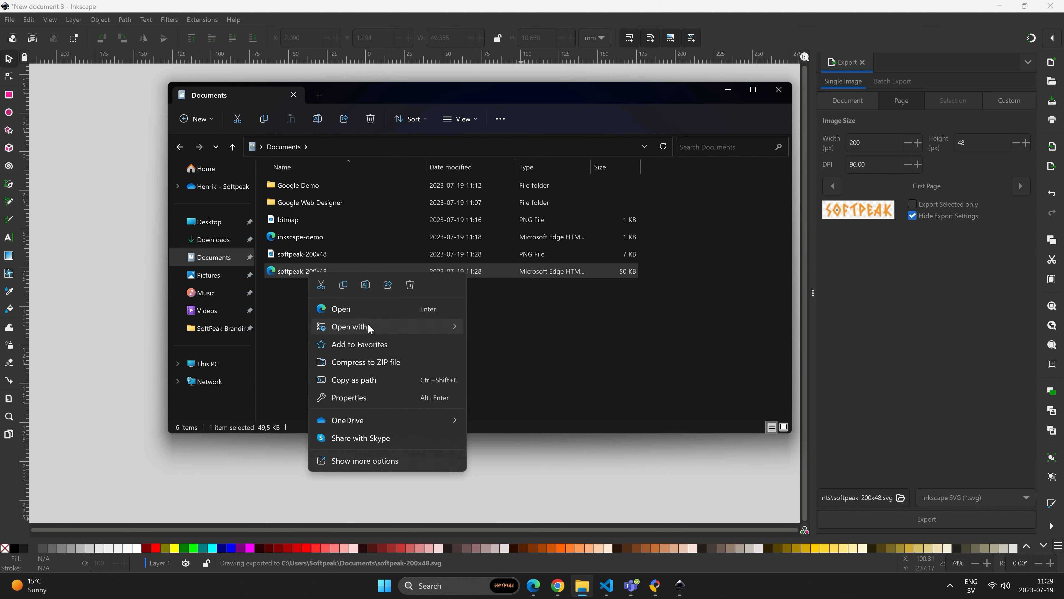
{"action": "mouse_move", "coordinate": [368, 324]}
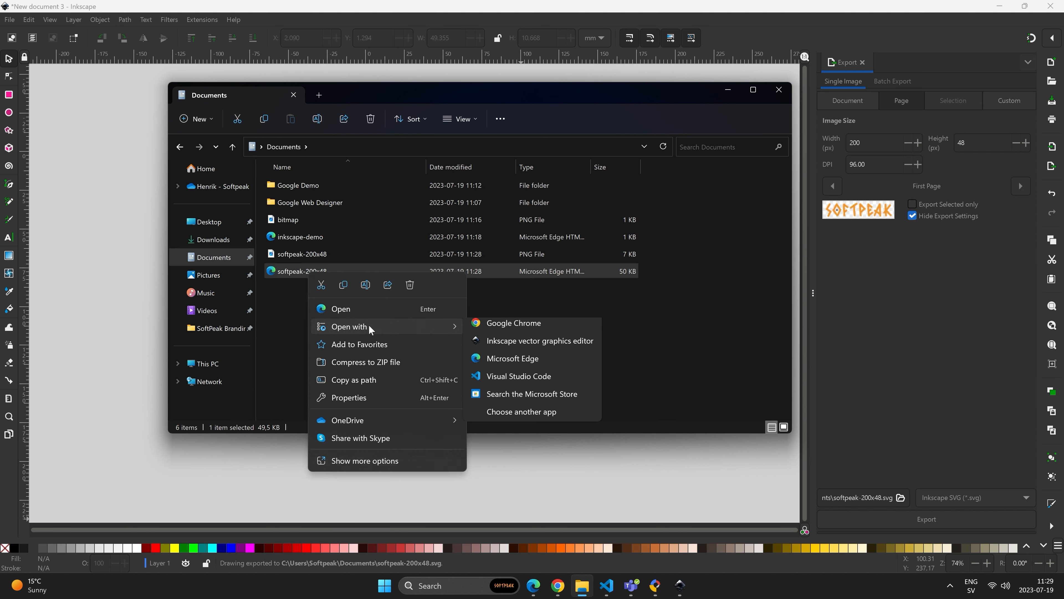
{"action": "left_click", "coordinate": [512, 382]}
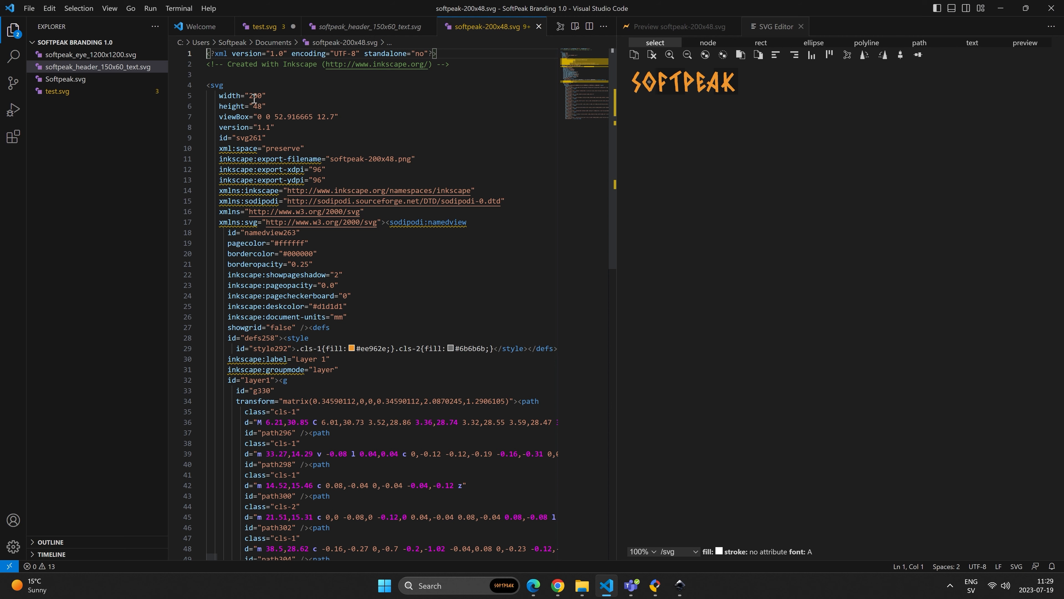
- Look over the softpeak-200x48.svg code and minify it with Minify SVG, accepting the backup warning
{"action": "left_click", "coordinate": [391, 128]}
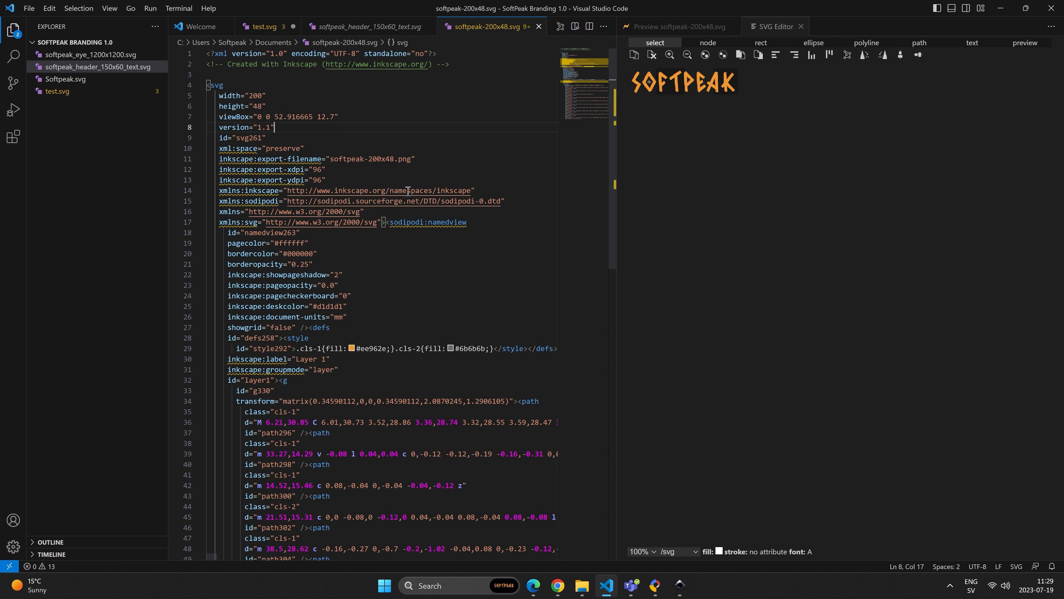
{"action": "scroll", "coordinate": [407, 190], "scroll_direction": "down", "scroll_amount": 10}
{"action": "scroll", "coordinate": [407, 322], "scroll_direction": "up", "scroll_amount": 10}
{"action": "left_click", "coordinate": [429, 170]}
{"action": "right_click", "coordinate": [420, 255]}
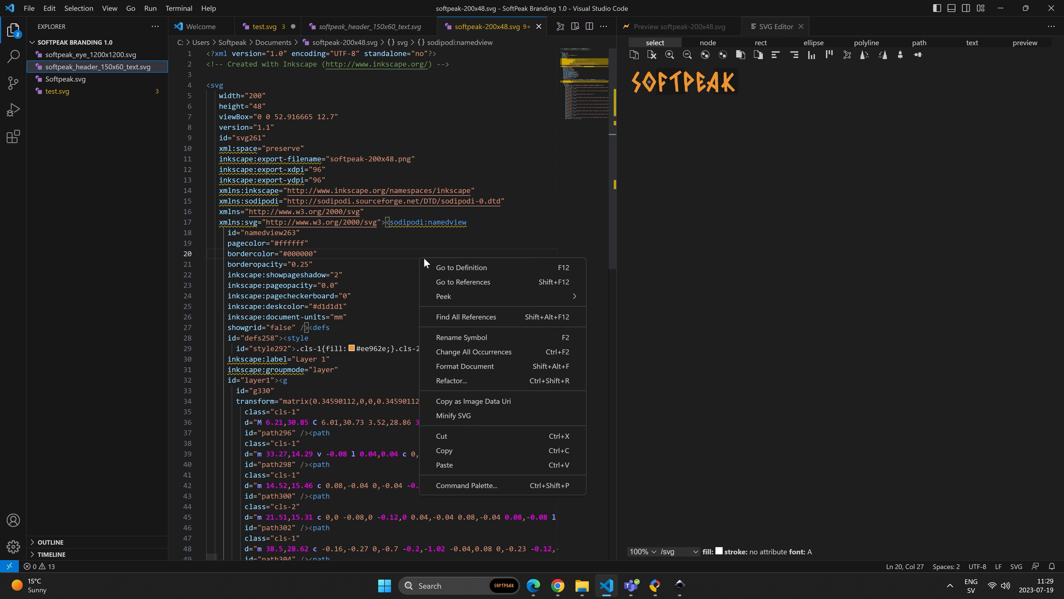
{"action": "left_click", "coordinate": [484, 415]}
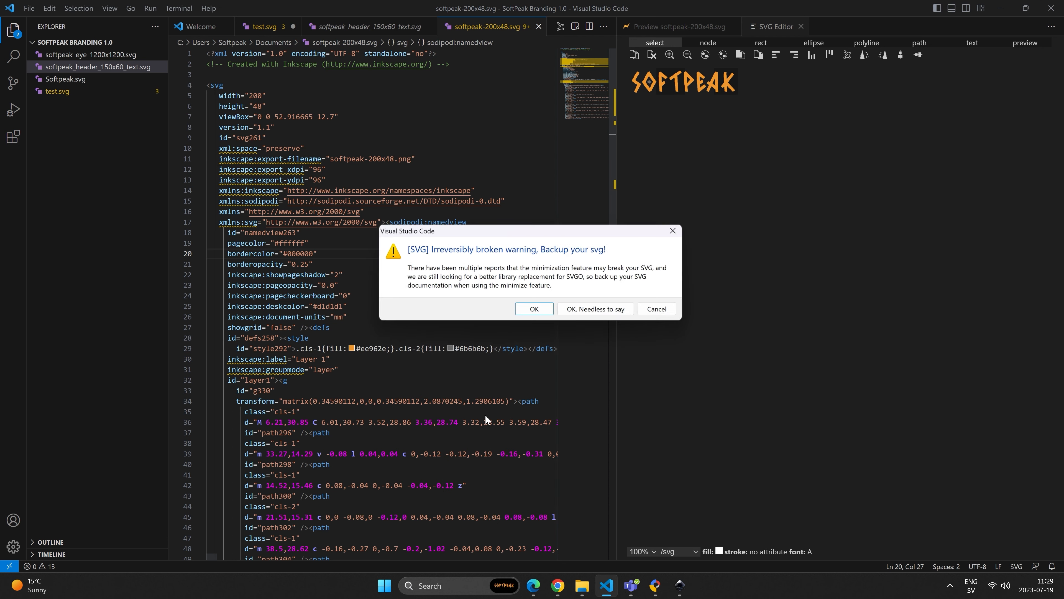
{"action": "left_click", "coordinate": [539, 311]}
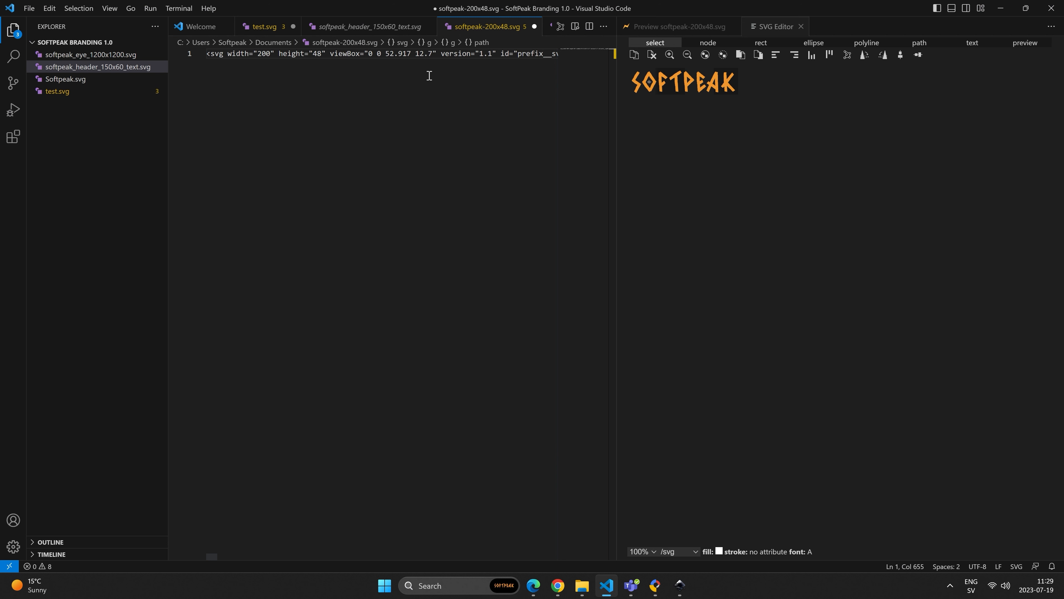
- Turn on word wrap to review the minified code and save softpeak-200x48.svg
{"action": "key", "text": "ctrl+shift+p"}
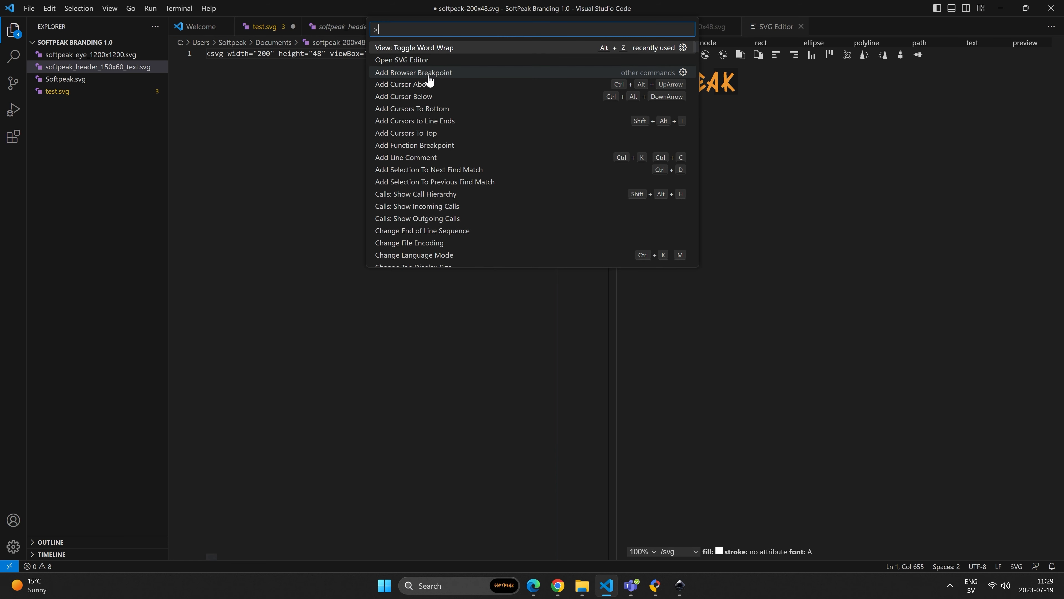
{"action": "left_click", "coordinate": [443, 49]}
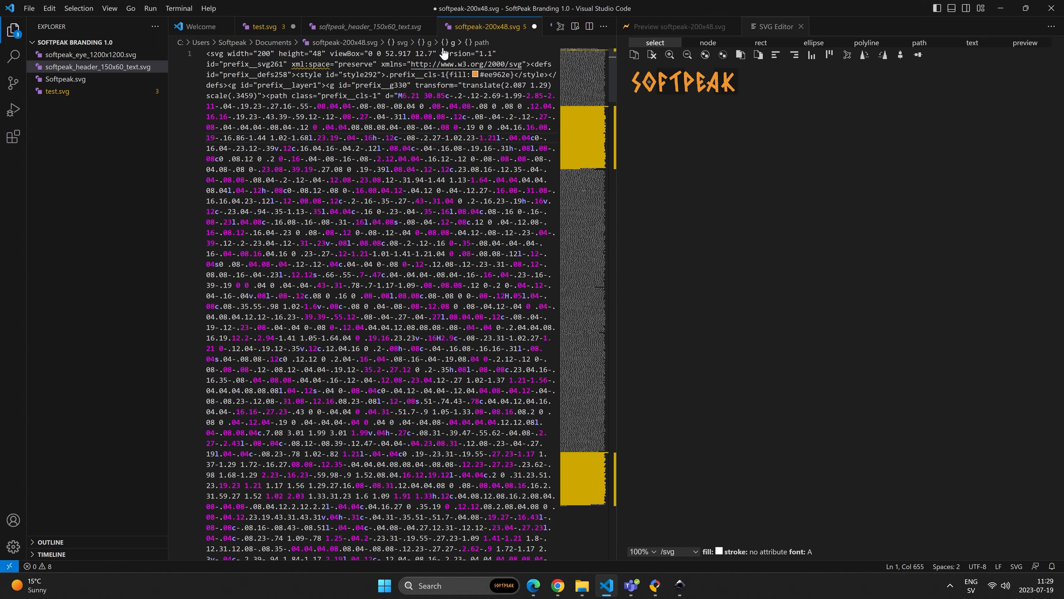
{"action": "left_click", "coordinate": [373, 127]}
{"action": "scroll", "coordinate": [361, 242], "scroll_direction": "down", "scroll_amount": 15}
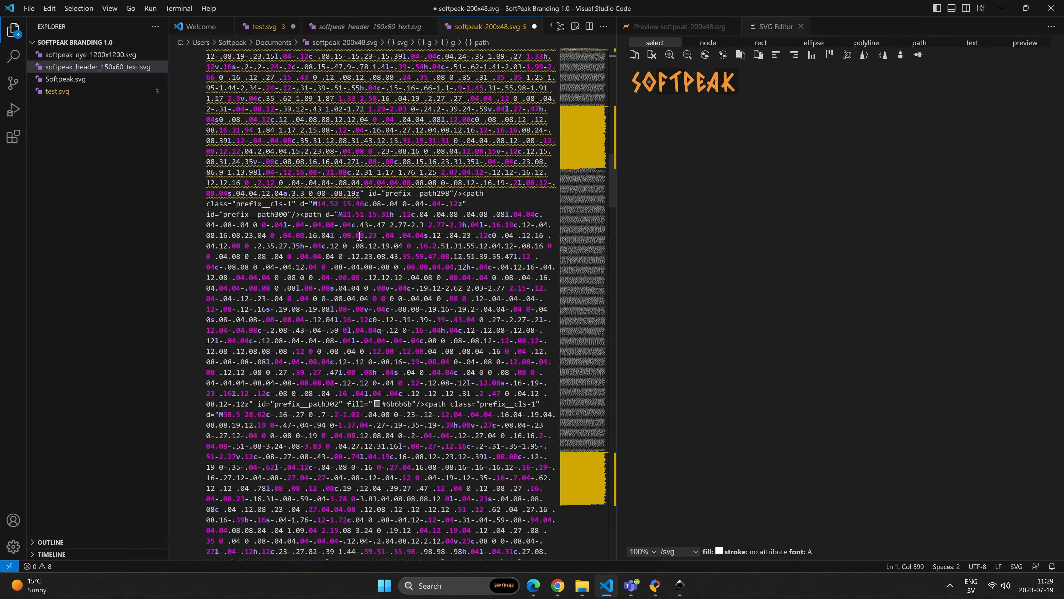
{"action": "scroll", "coordinate": [361, 243], "scroll_direction": "down", "scroll_amount": 15}
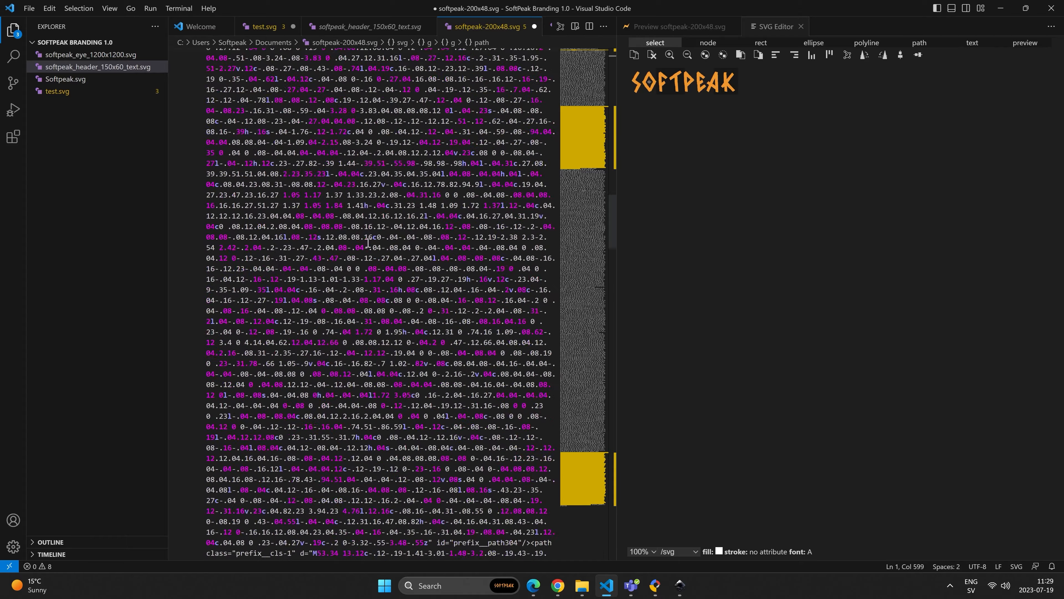
{"action": "scroll", "coordinate": [368, 242], "scroll_direction": "up", "scroll_amount": 20}
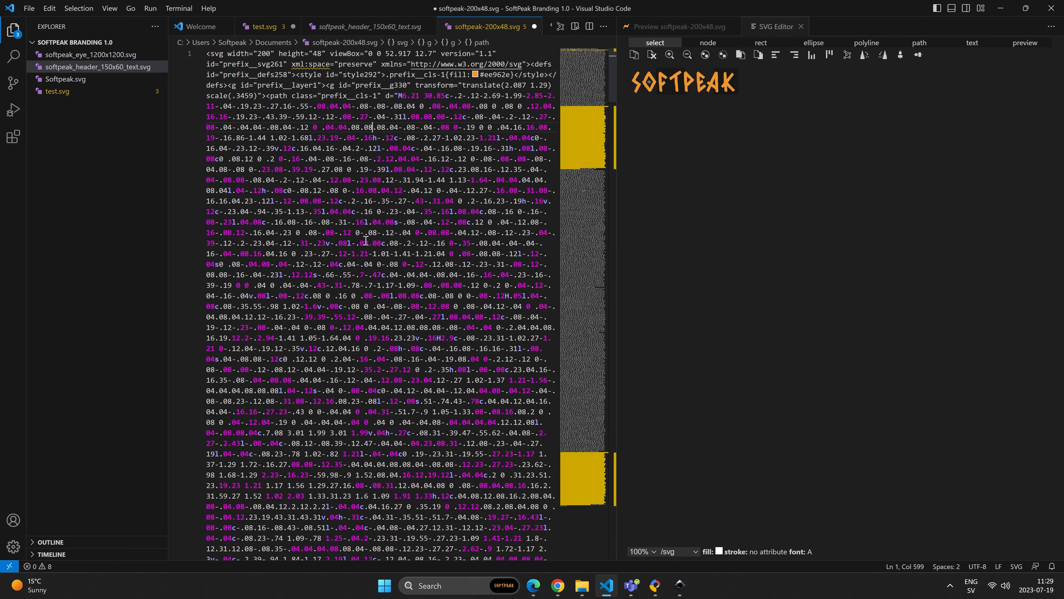
{"action": "left_click", "coordinate": [317, 53]}
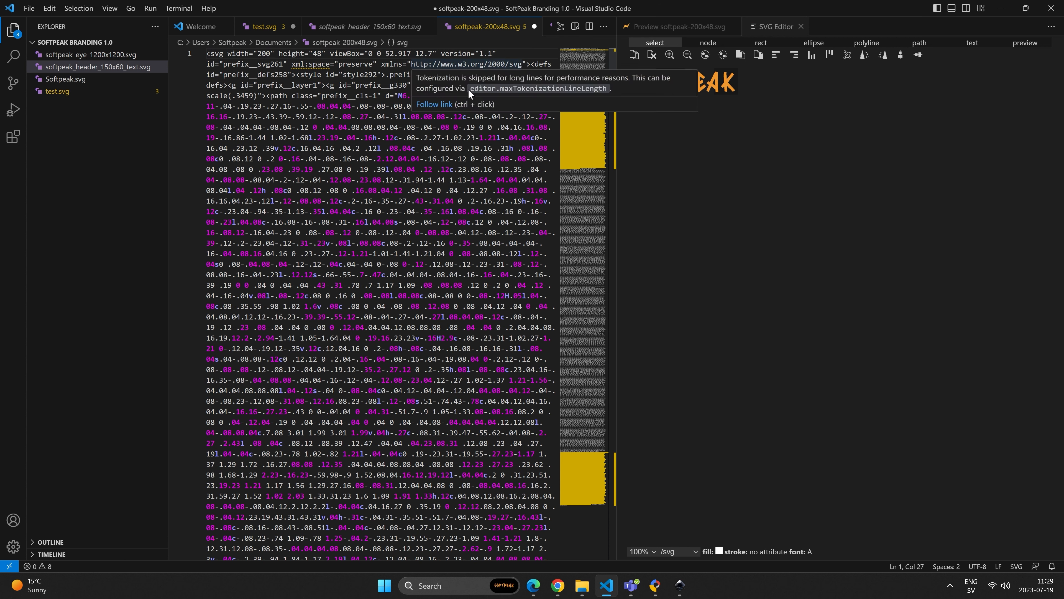
{"action": "key", "text": "ctrl+s"}
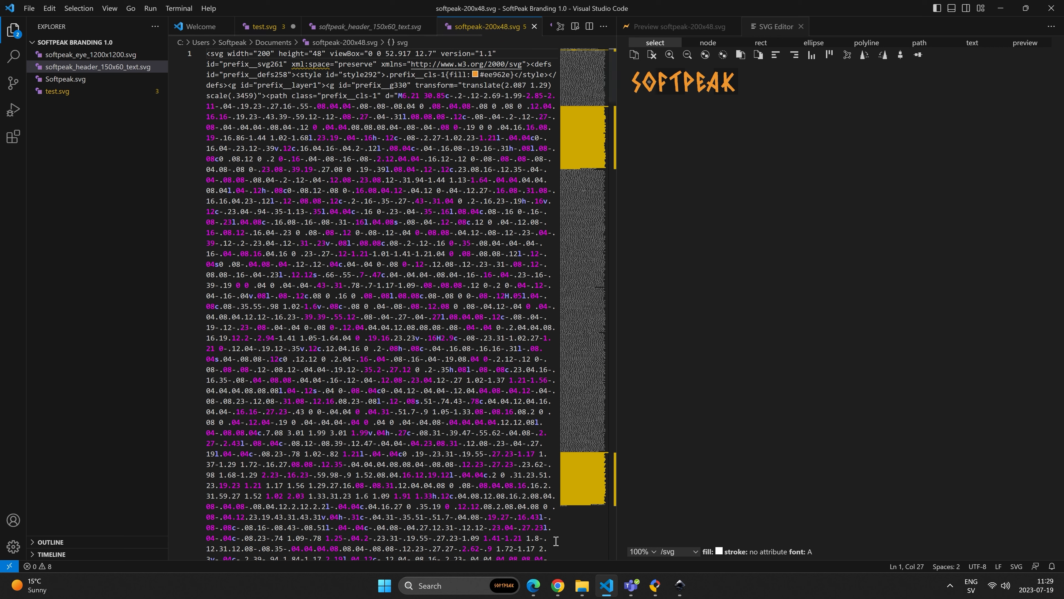
- In Microsoft Edge, close the Default theme settings and go to portal.azure.com, signing in with the existing account
{"action": "mouse_move", "coordinate": [592, 589]}
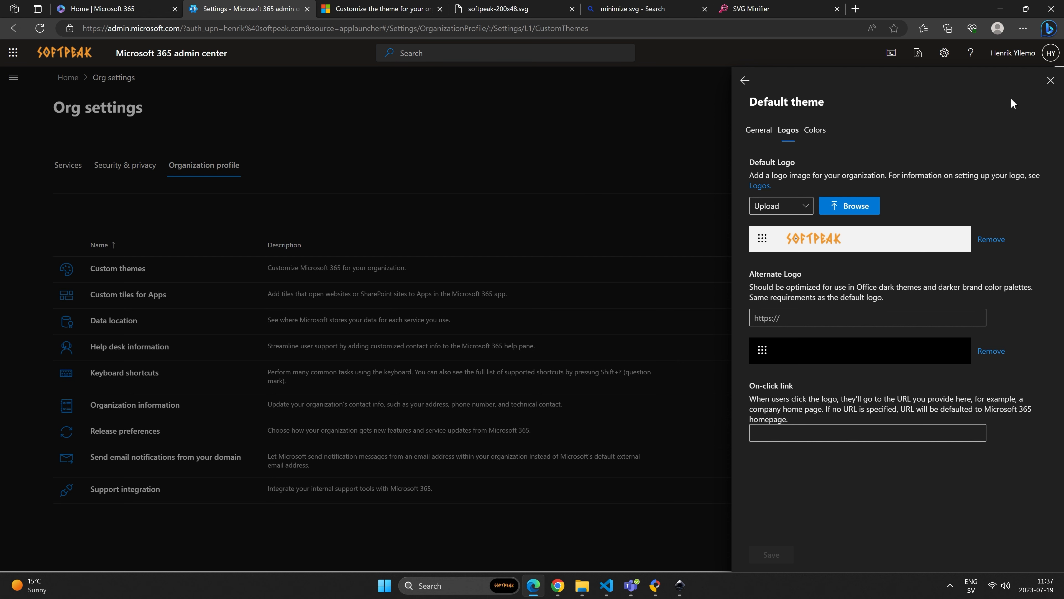
{"action": "left_click", "coordinate": [1051, 81]}
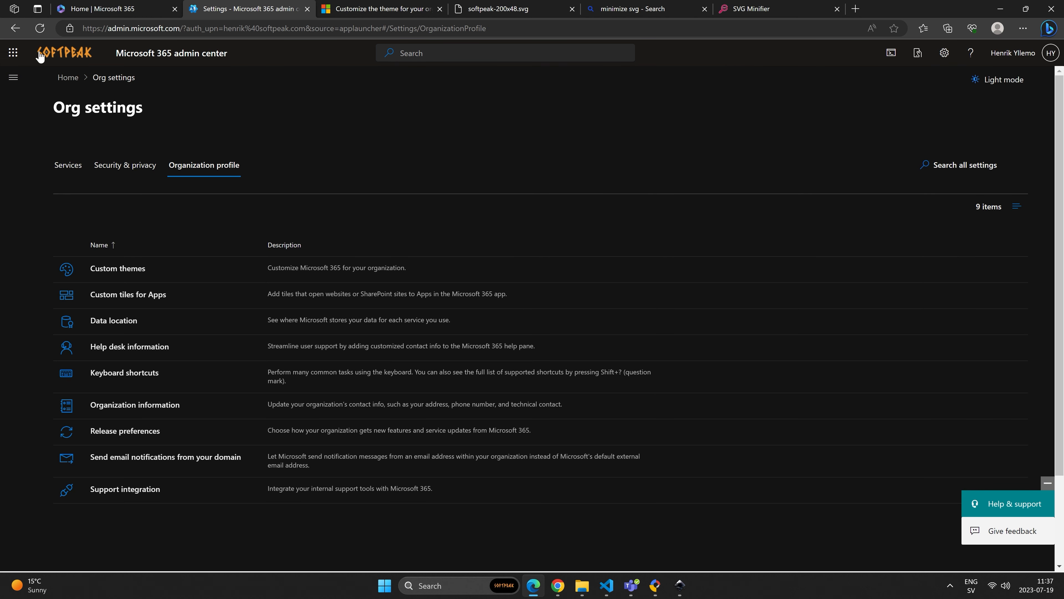
{"action": "left_click", "coordinate": [138, 28]}
{"action": "type", "text": "por"}
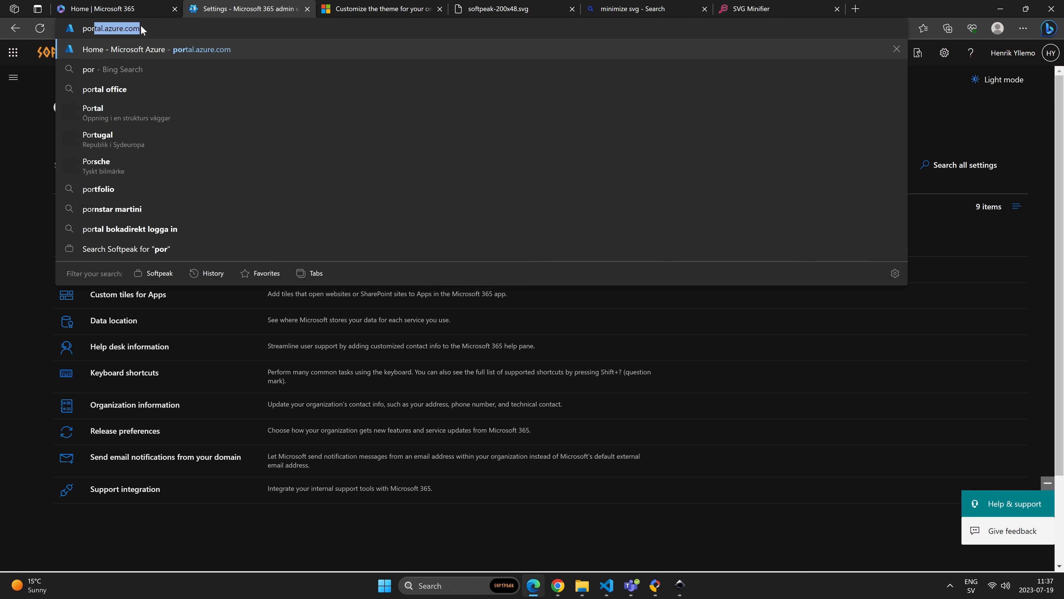
{"action": "key", "text": "Return"}
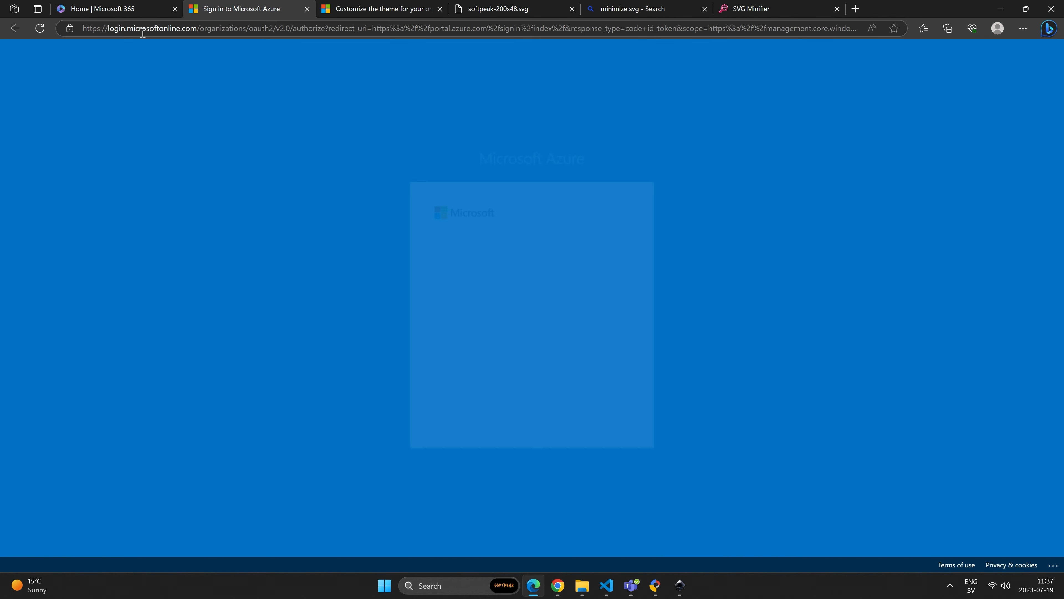
{"action": "left_click", "coordinate": [530, 412]}
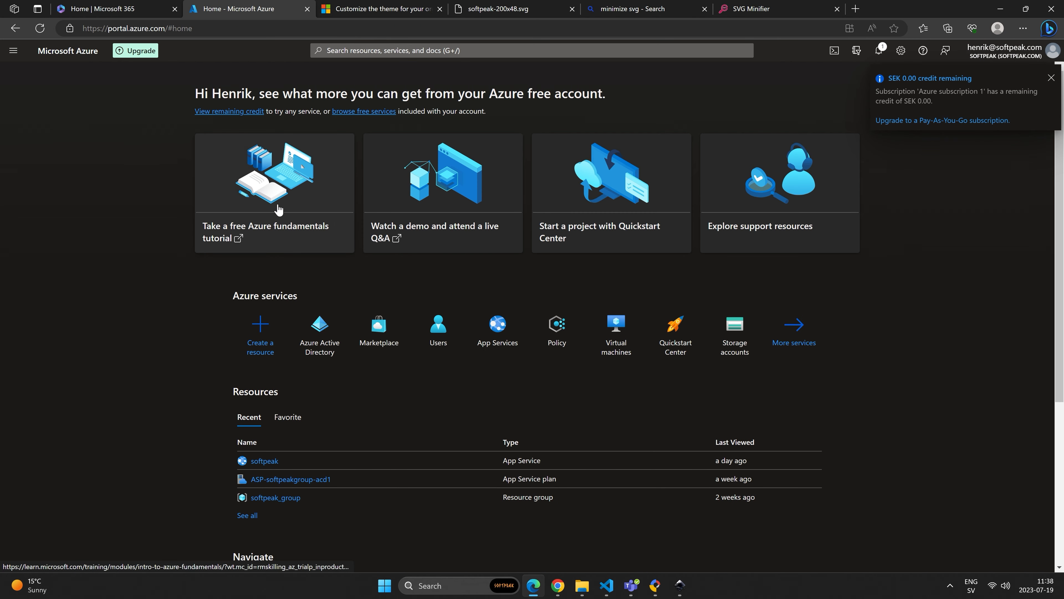
- Open Company branding in Azure Active Directory and start customizing the default sign-in experience
{"action": "left_click", "coordinate": [328, 329]}
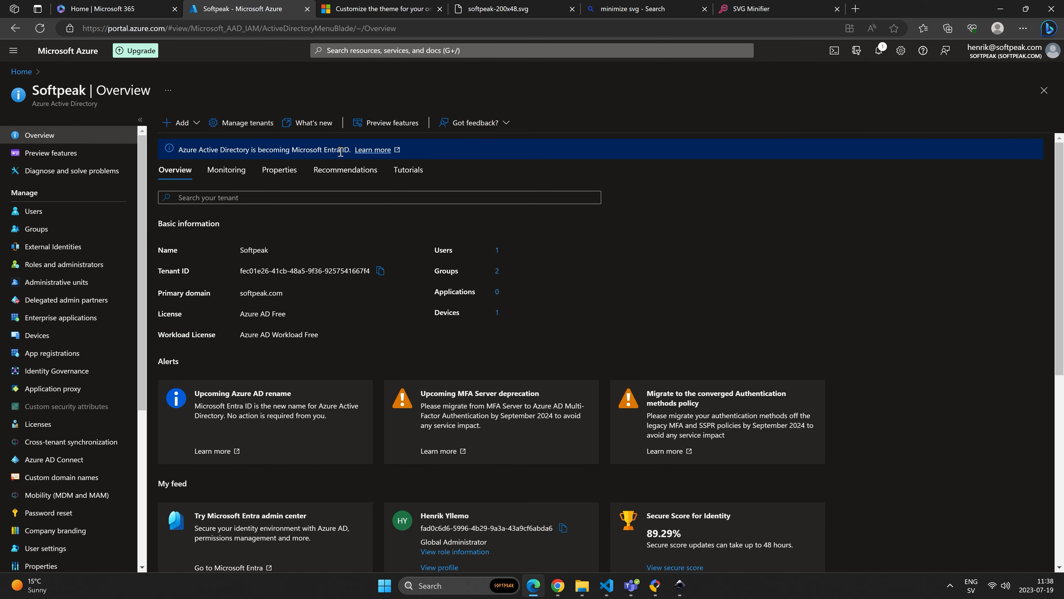
{"action": "scroll", "coordinate": [77, 327], "scroll_direction": "down", "scroll_amount": 3}
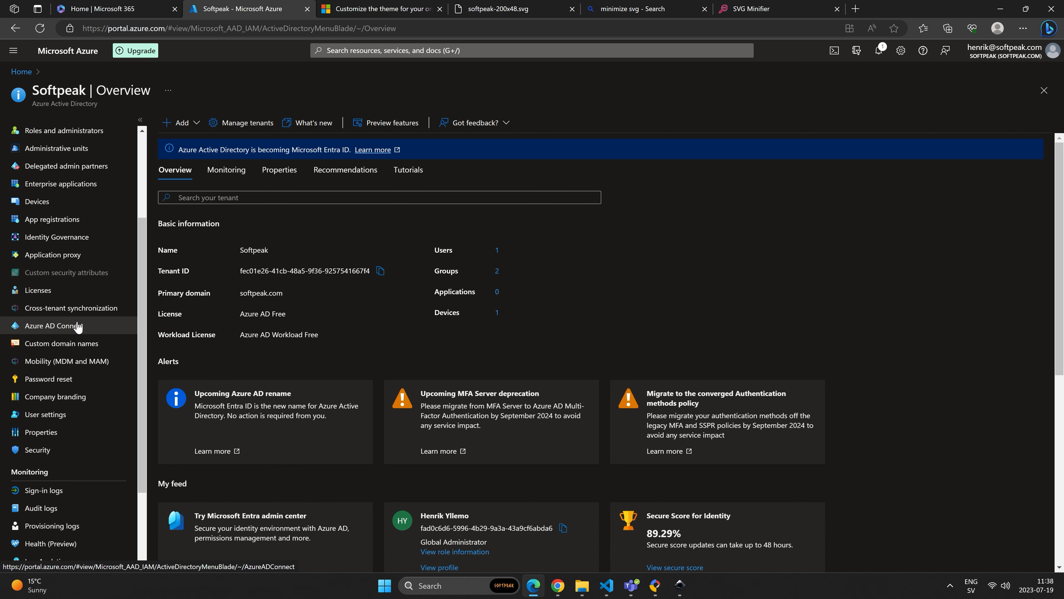
{"action": "left_click", "coordinate": [45, 401]}
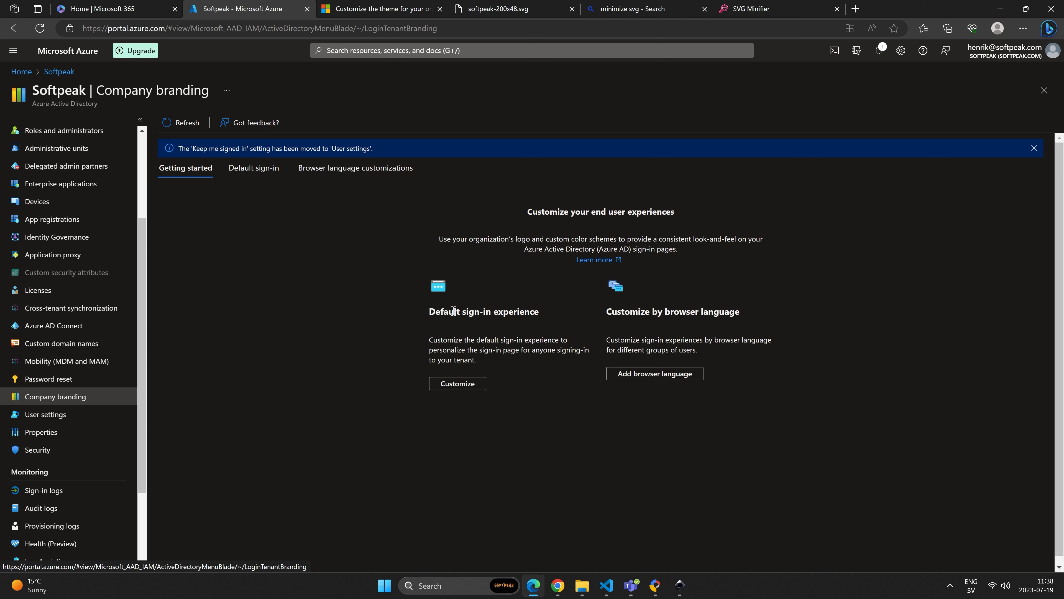
{"action": "left_click", "coordinate": [462, 388]}
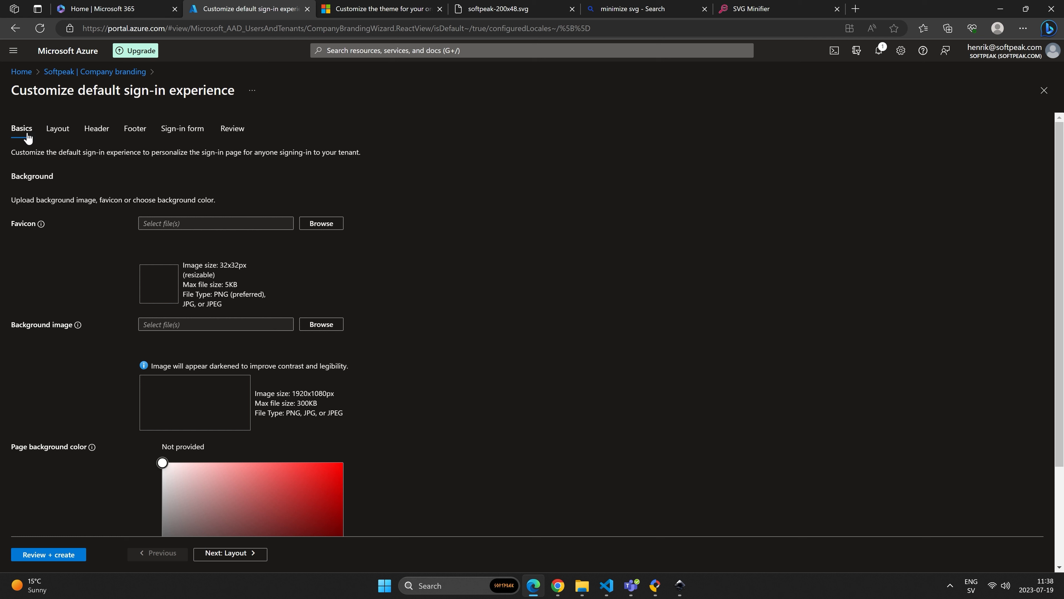
- Examine the image size and file type requirements in the Basics, Header and Sign-in form sections of the sign-in customization
{"action": "left_click_drag", "start_coordinate": [200, 262], "coordinate": [238, 267]}
{"action": "scroll", "coordinate": [232, 267], "scroll_direction": "down", "scroll_amount": 2}
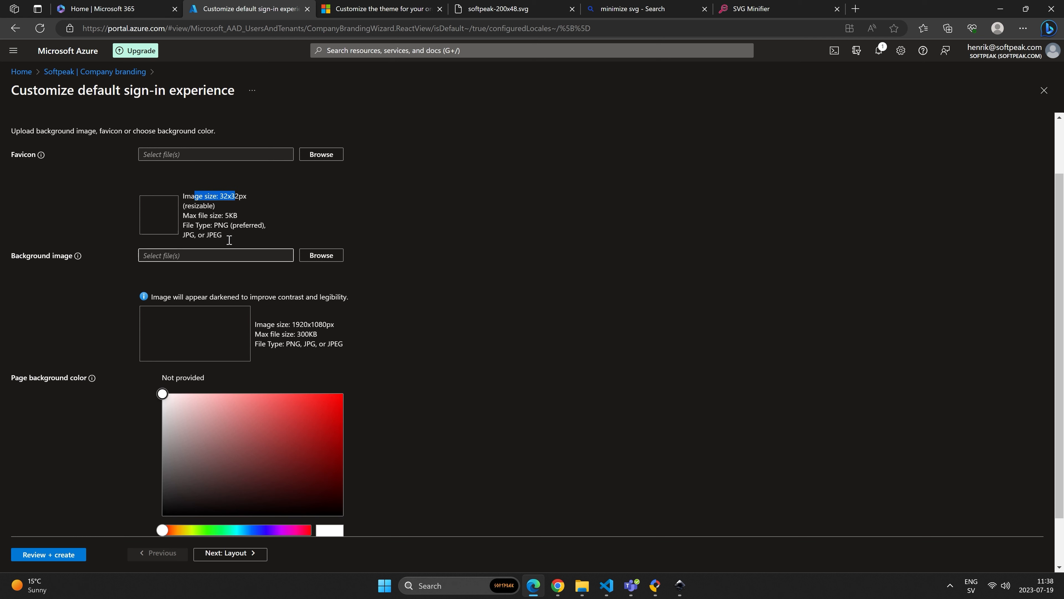
{"action": "left_click", "coordinate": [237, 194]}
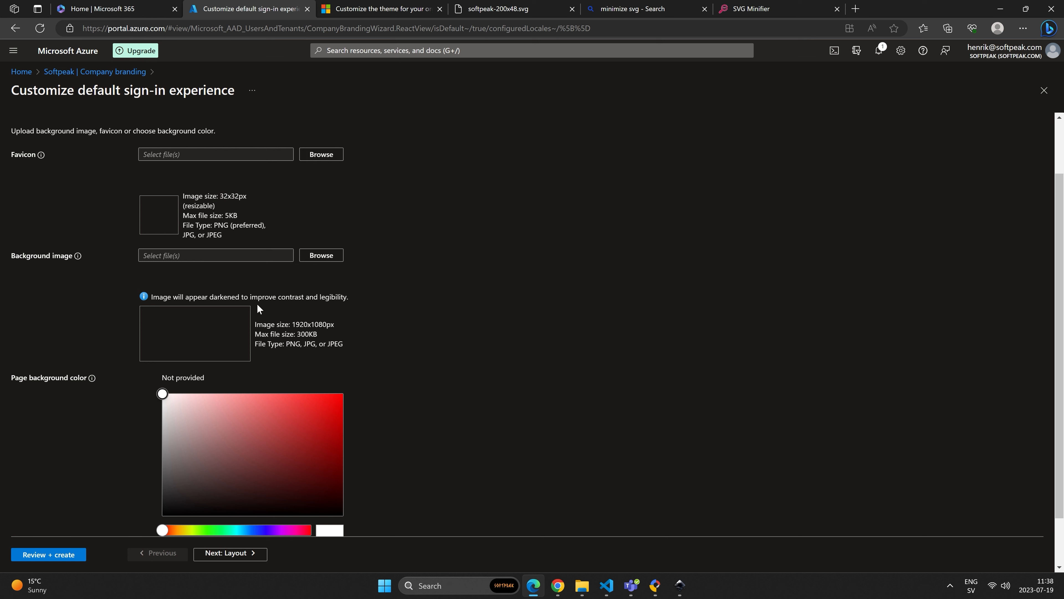
{"action": "scroll", "coordinate": [276, 316], "scroll_direction": "down", "scroll_amount": 2}
{"action": "scroll", "coordinate": [362, 410], "scroll_direction": "up", "scroll_amount": 4}
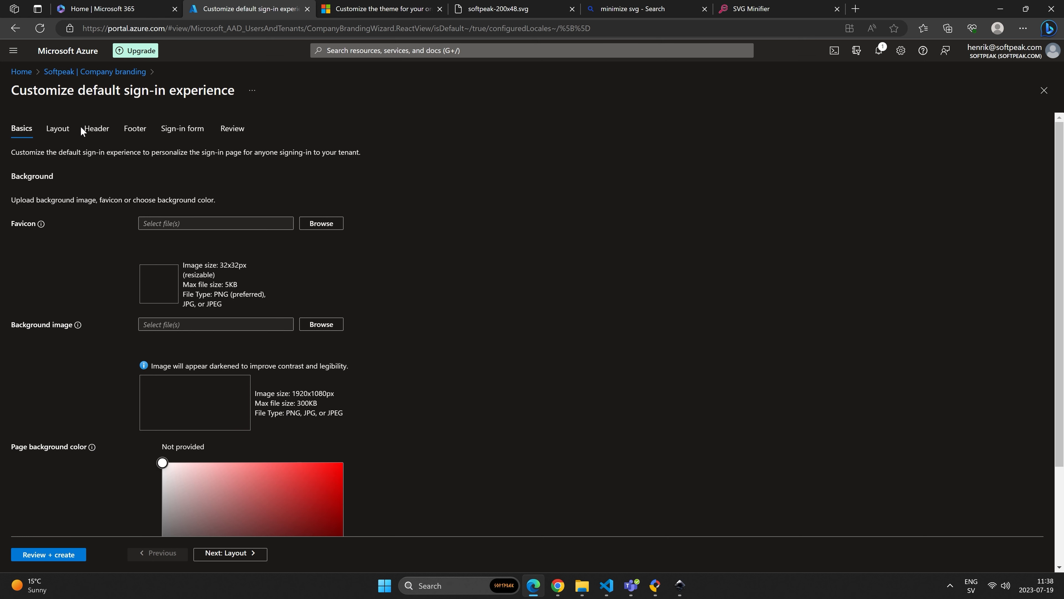
{"action": "left_click", "coordinate": [94, 133]}
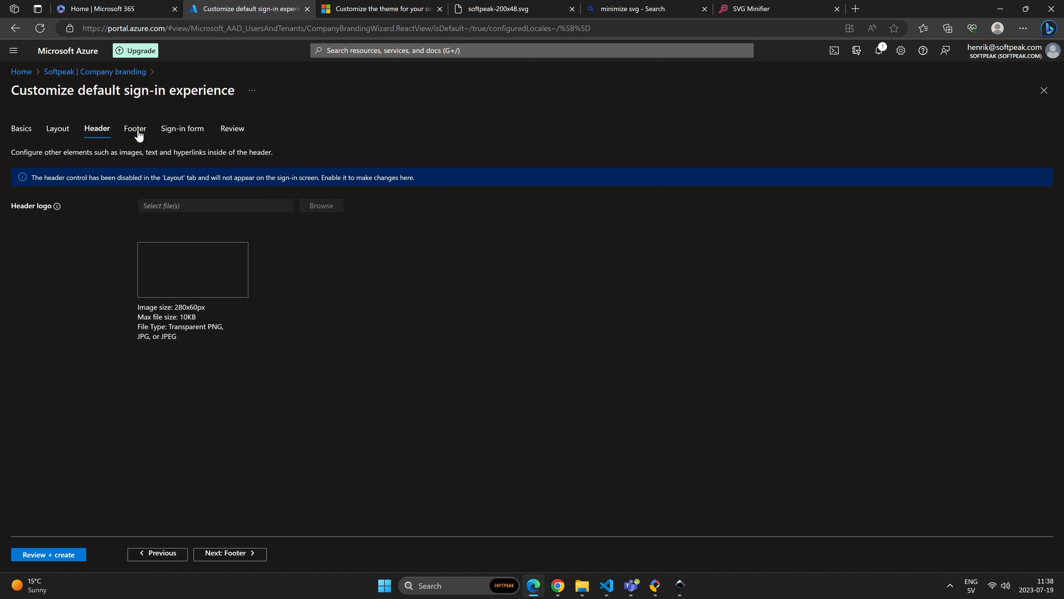
{"action": "left_click", "coordinate": [169, 130]}
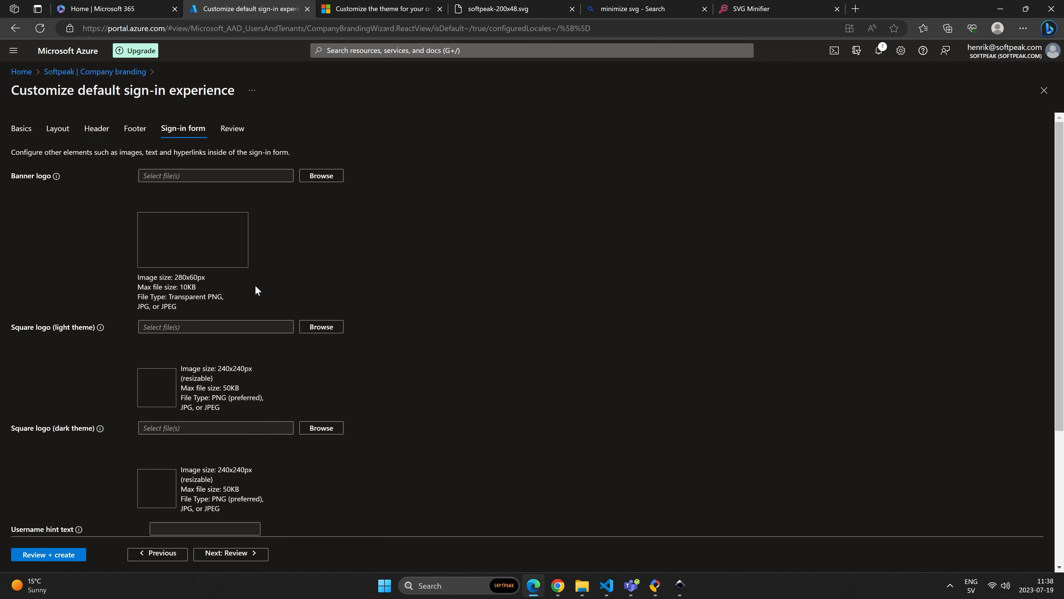
{"action": "left_click_drag", "start_coordinate": [178, 277], "coordinate": [203, 278]}
{"action": "left_click_drag", "start_coordinate": [226, 368], "coordinate": [252, 370]}
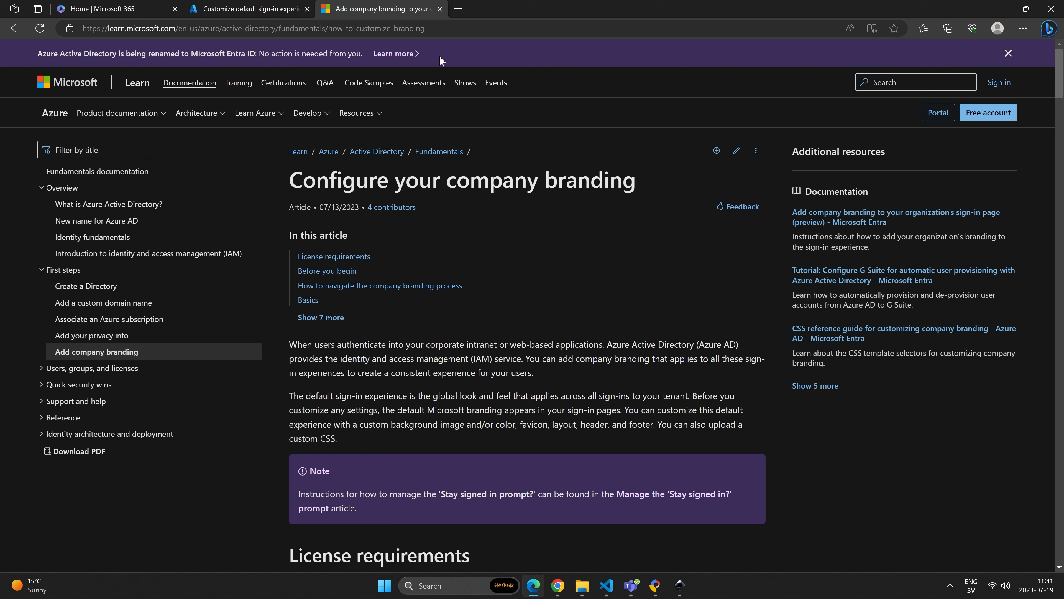
- Read the Configure your company branding article on Microsoft Learn, focusing on the example picture of the branding elements
{"action": "left_click_drag", "start_coordinate": [419, 177], "coordinate": [490, 181]}
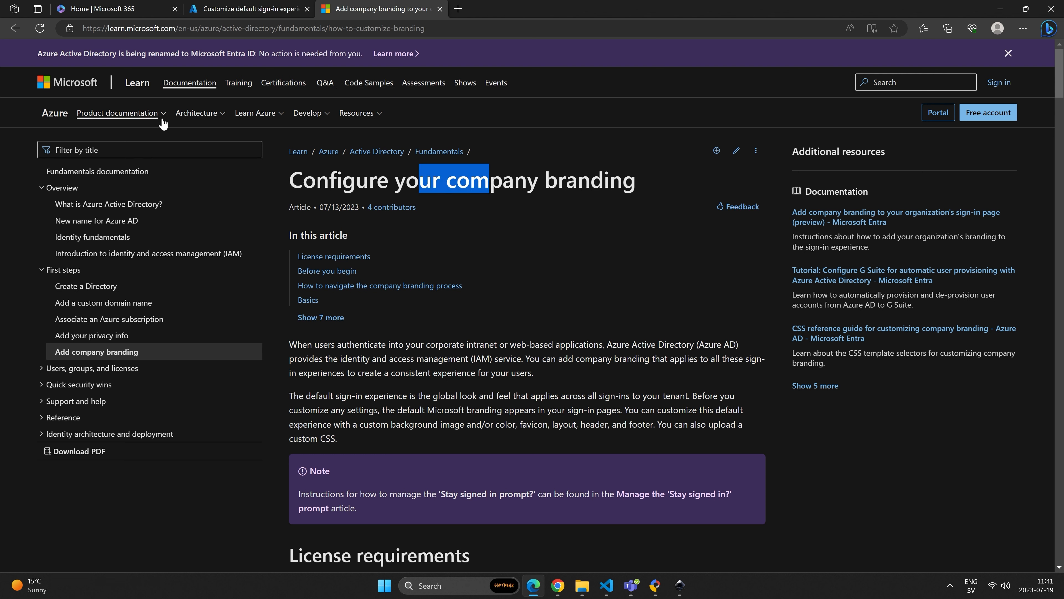
{"action": "scroll", "coordinate": [398, 233], "scroll_direction": "down", "scroll_amount": 3}
{"action": "scroll", "coordinate": [401, 234], "scroll_direction": "down", "scroll_amount": 10}
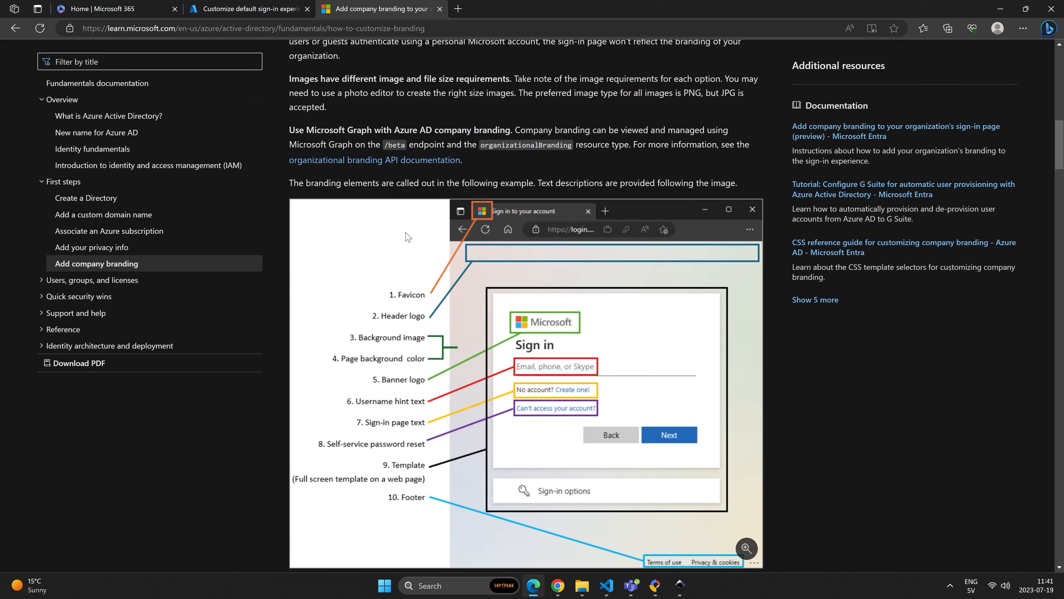
{"action": "scroll", "coordinate": [427, 216], "scroll_direction": "down", "scroll_amount": 2}
{"action": "scroll", "coordinate": [482, 210], "scroll_direction": "up", "scroll_amount": 4}
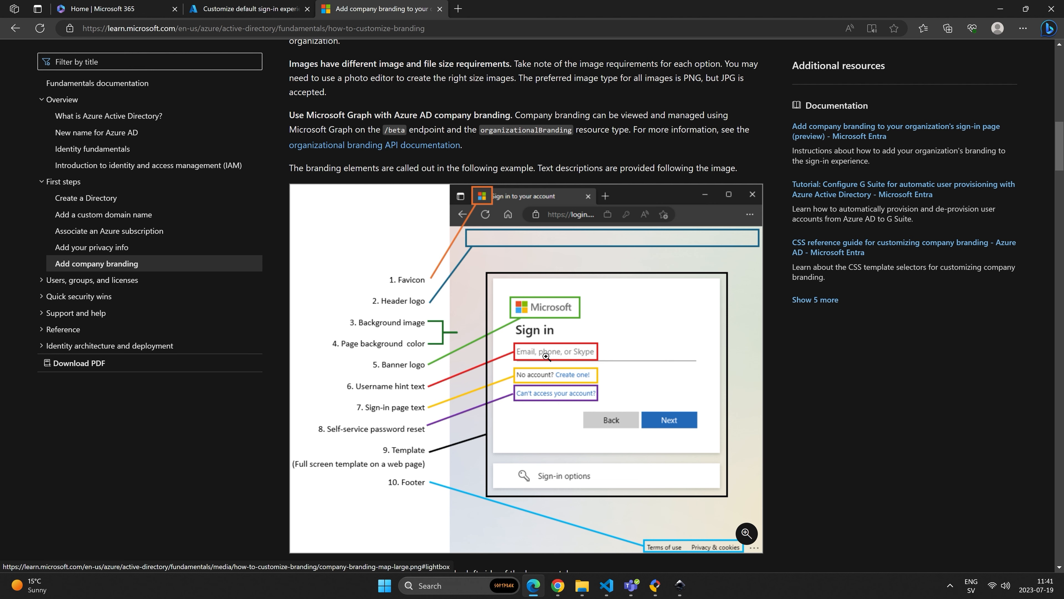
{"action": "scroll", "coordinate": [546, 356], "scroll_direction": "down", "scroll_amount": 3}
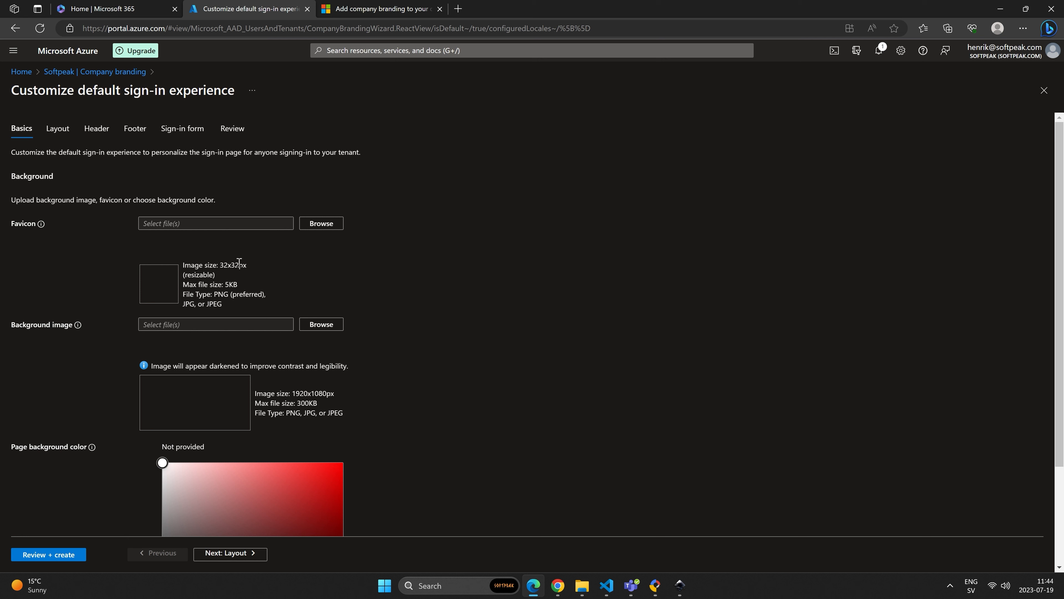
- Check the favicon size requirement in the Azure portal, then switch to Google Web Designer and start a new blank file
{"action": "left_click_drag", "start_coordinate": [238, 264], "coordinate": [219, 267]}
{"action": "left_click", "coordinate": [657, 592]}
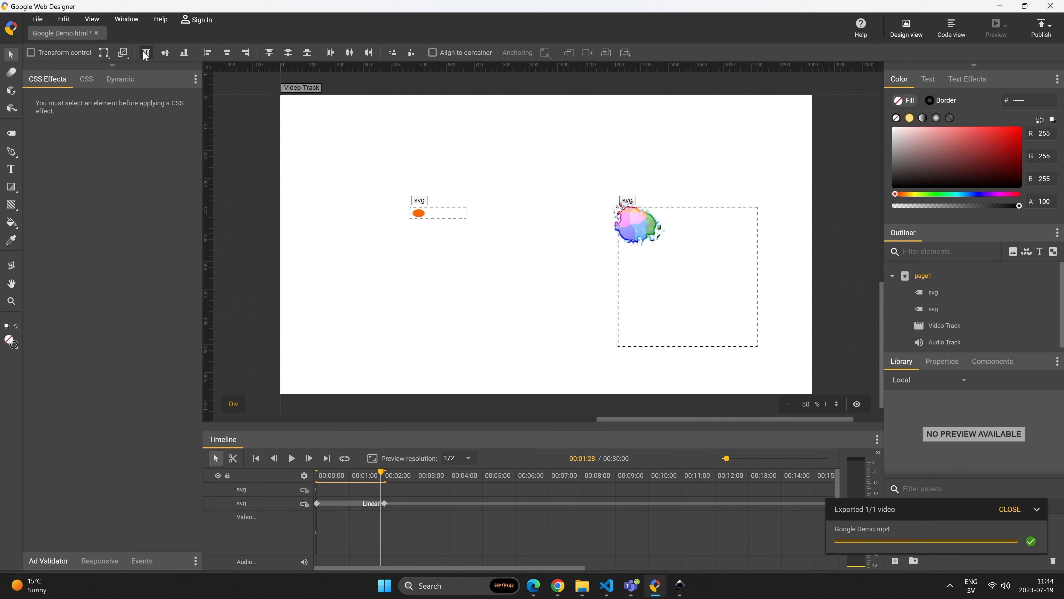
{"action": "left_click", "coordinate": [39, 23]}
{"action": "left_click", "coordinate": [42, 36]}
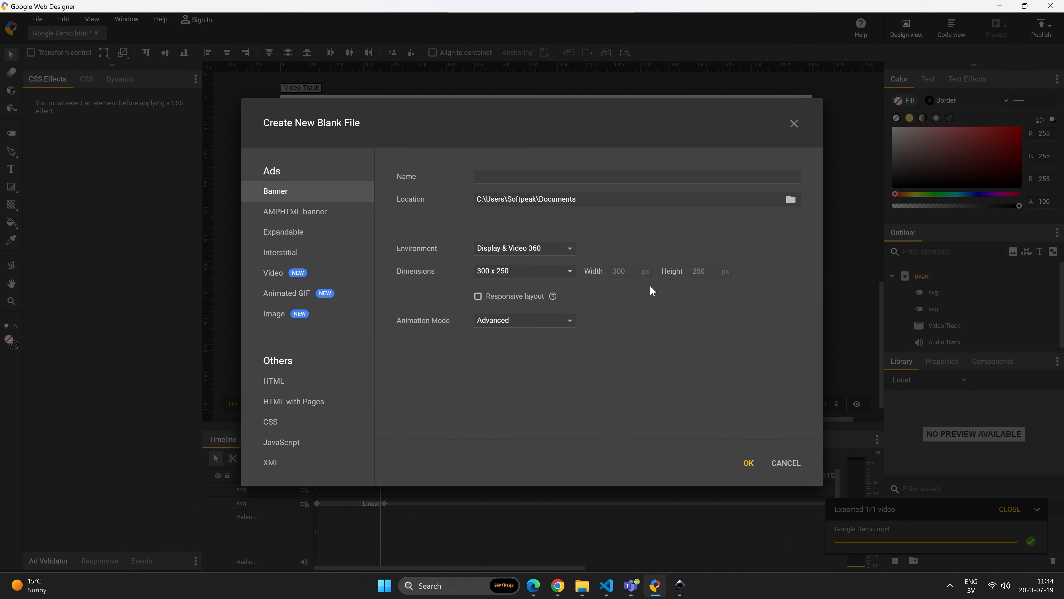
- Set the new banner's dimensions to custom, with a width of 32 px and a height of 32 px
{"action": "left_click", "coordinate": [553, 272]}
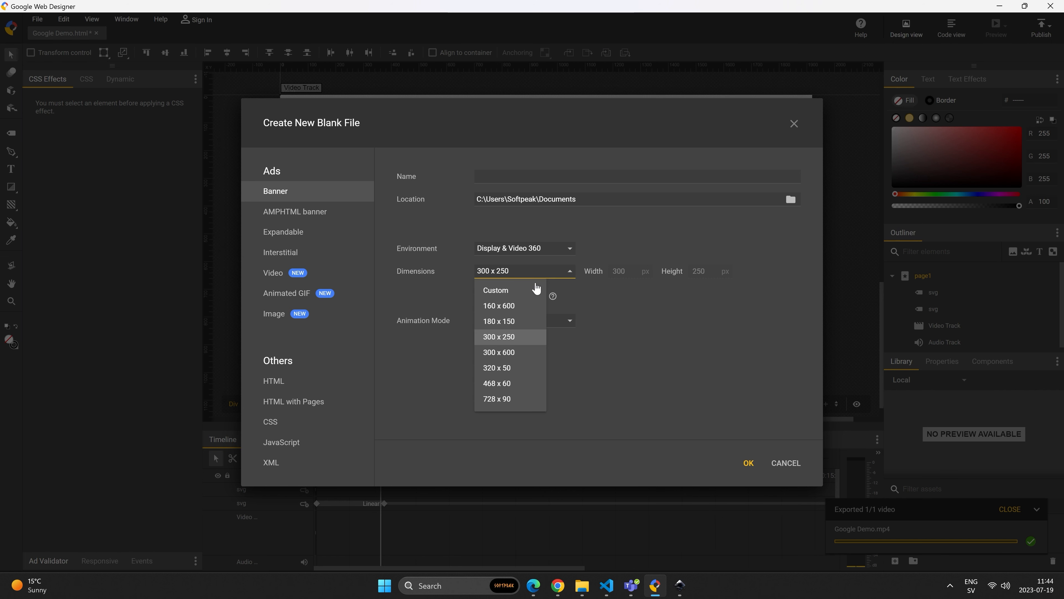
{"action": "left_click", "coordinate": [536, 288]}
{"action": "key", "text": "Tab"}
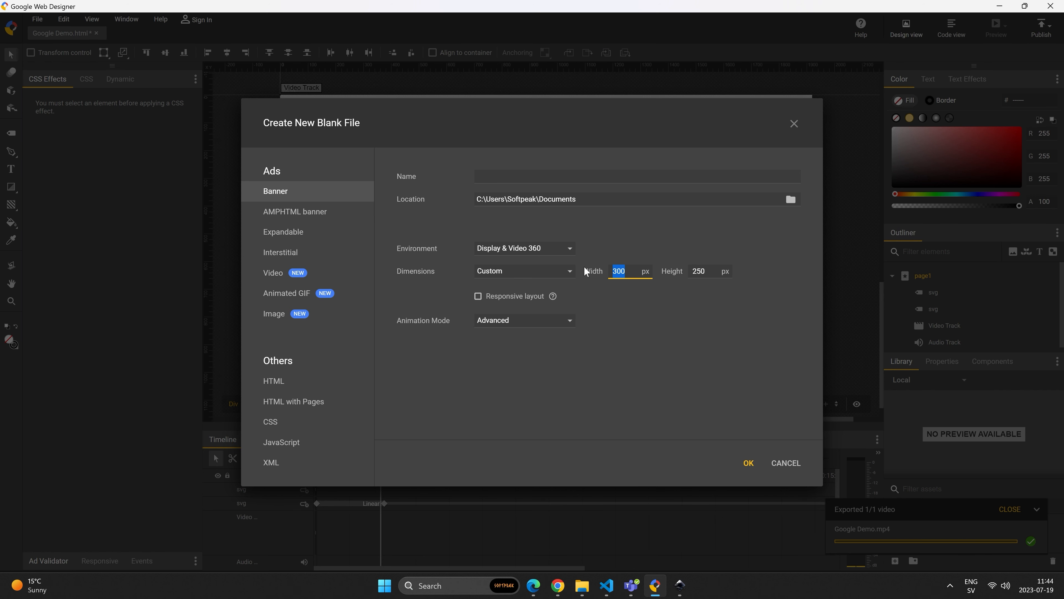
{"action": "type", "text": "32"}
{"action": "key", "text": "Tab"}
{"action": "type", "text": "32"}
{"action": "left_click", "coordinate": [749, 465]}
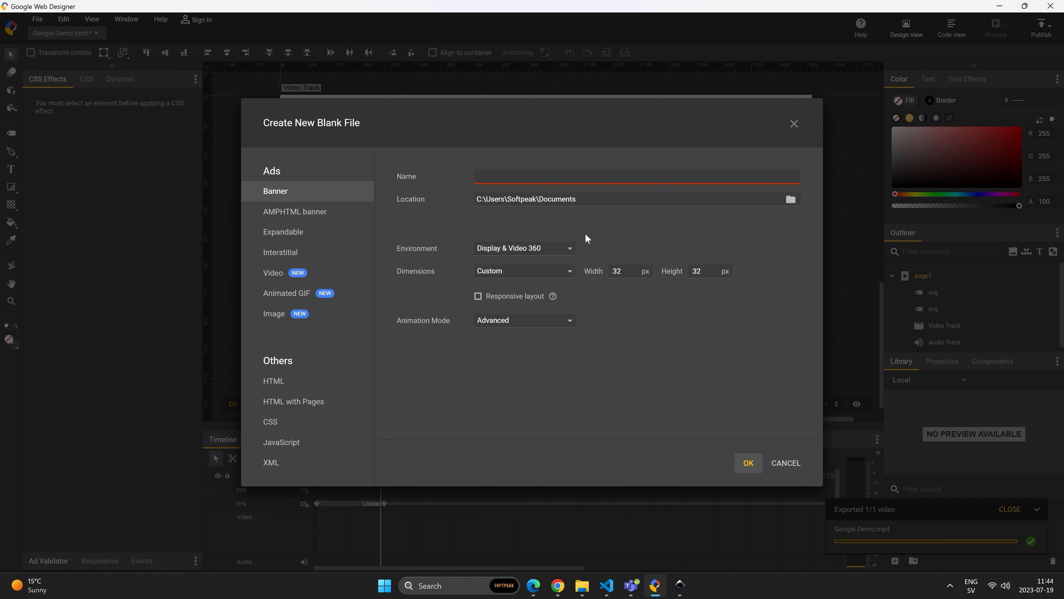
- Name the new banner file softpeak_32x32 and create it
{"action": "left_click", "coordinate": [536, 174]}
{"action": "type", "text": "y"}
{"action": "type", "text": "softpeak_32x32"}
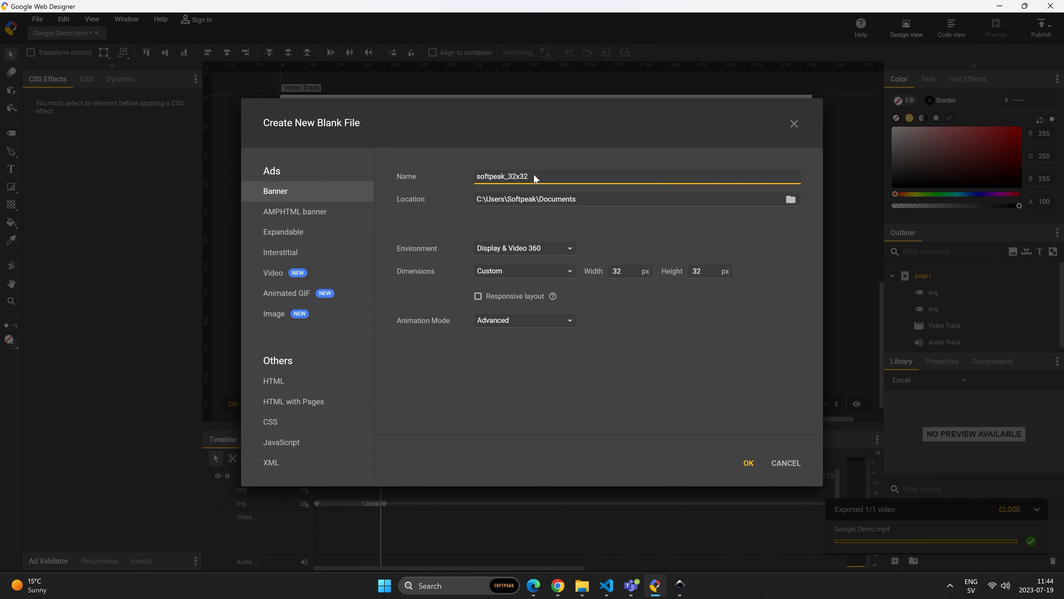
{"action": "left_click", "coordinate": [738, 463]}
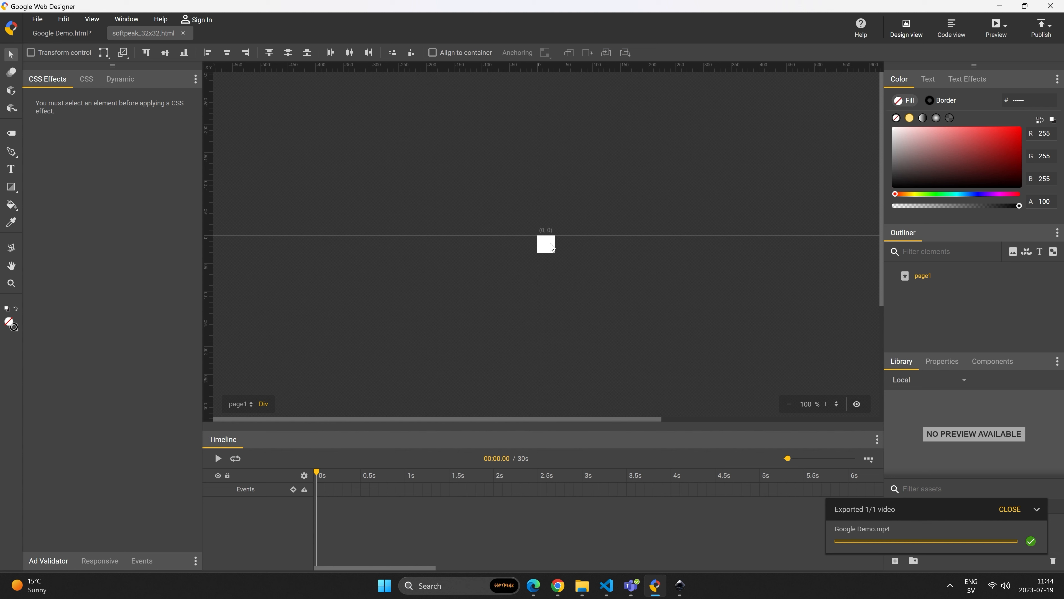
- Switch to Visual Studio Code and look through Softpeak.svg and softpeak_eye_1200x1200.svg, previewing the eye logo
{"action": "left_click", "coordinate": [64, 19]}
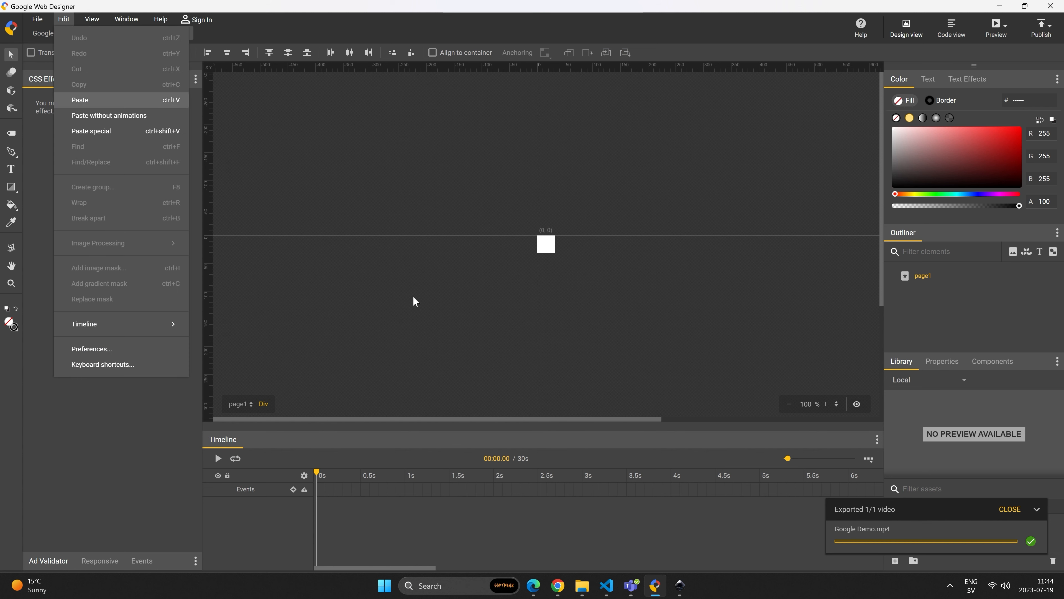
{"action": "mouse_move", "coordinate": [628, 595]}
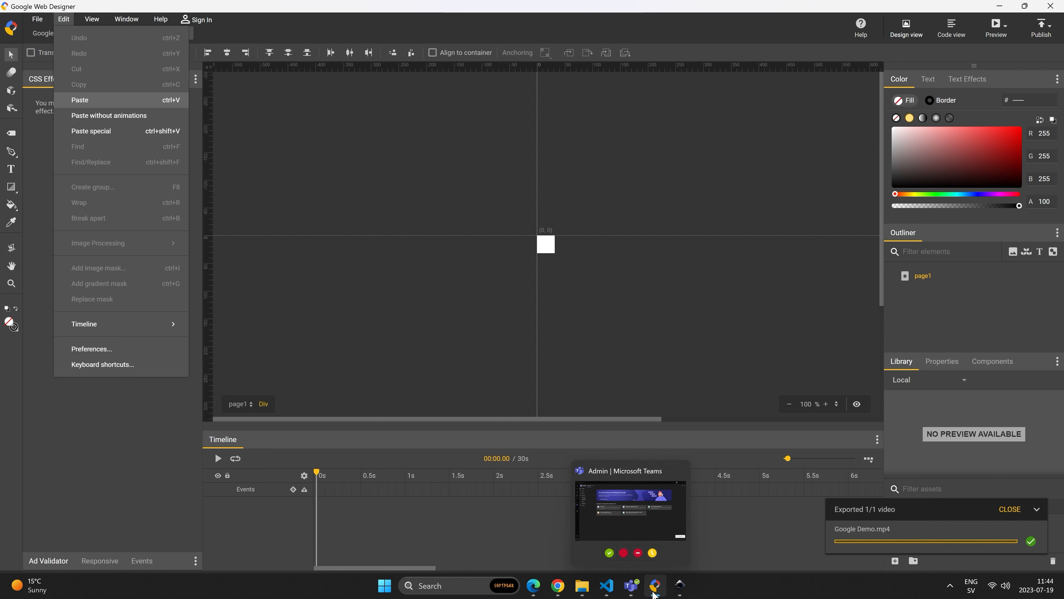
{"action": "left_click", "coordinate": [607, 585]}
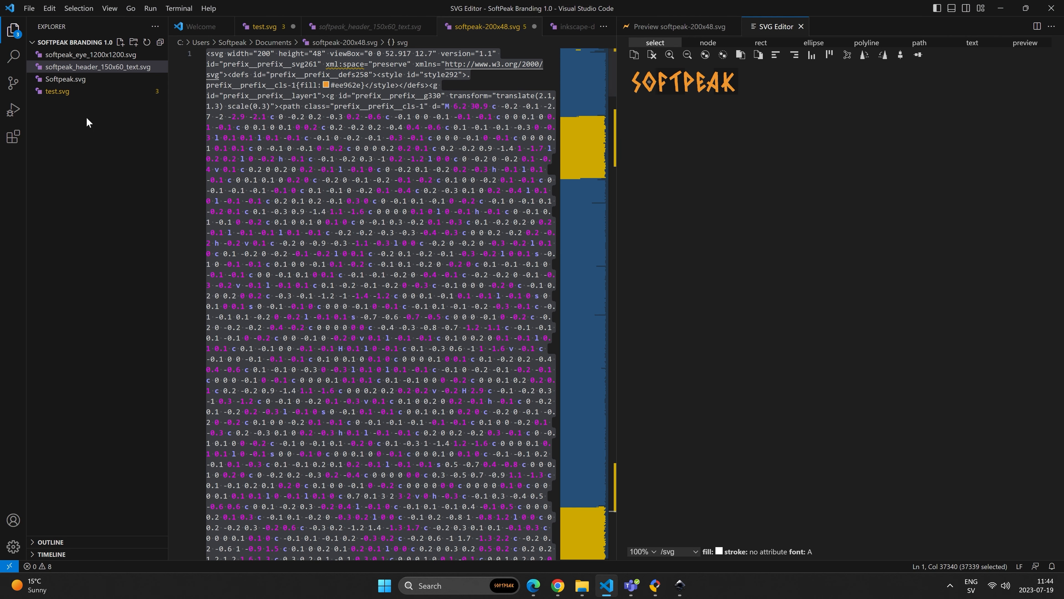
{"action": "left_click", "coordinate": [71, 79]}
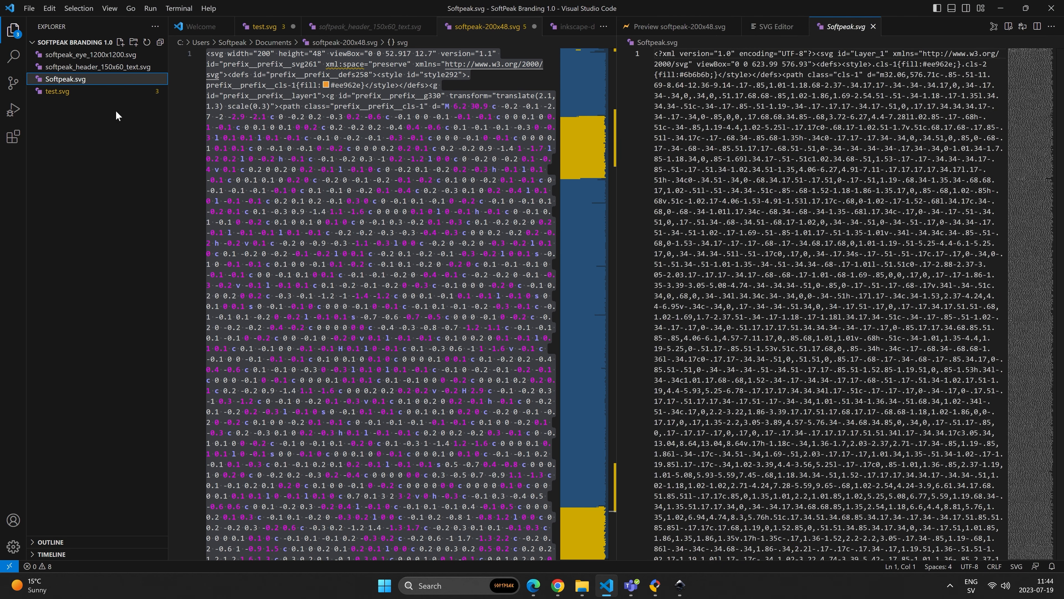
{"action": "left_click", "coordinate": [75, 55]}
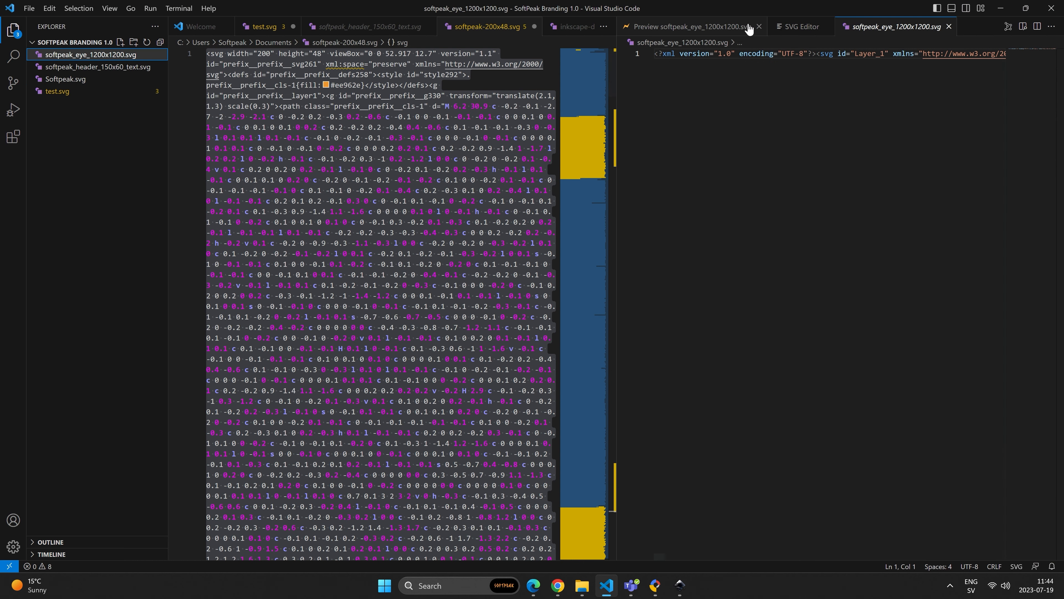
{"action": "left_click", "coordinate": [794, 29]}
{"action": "left_click", "coordinate": [713, 28]}
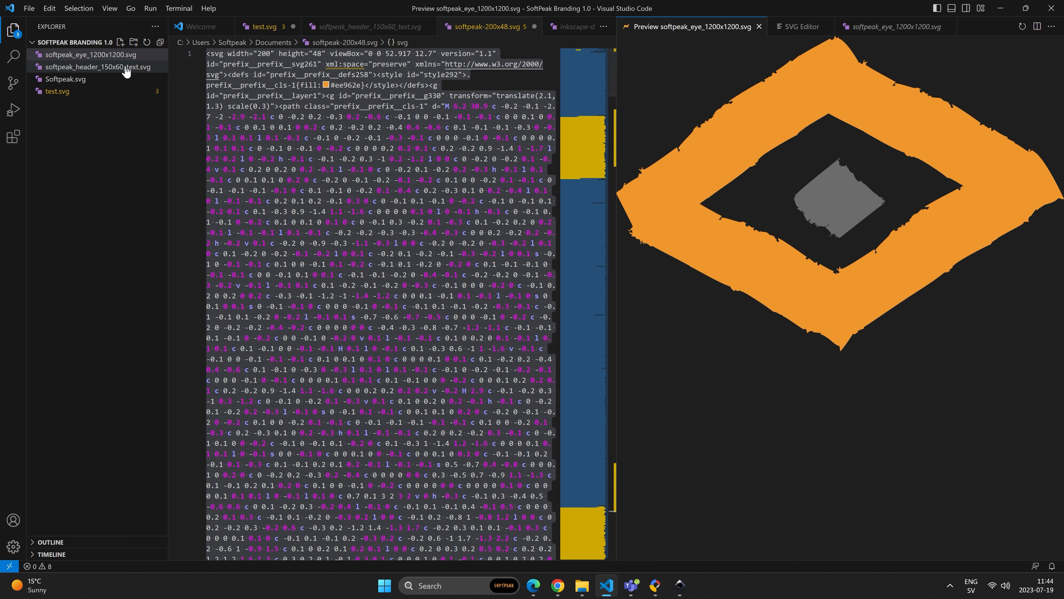
- Try to paste the whole code of softpeak-200x48.svg into the softpeak_32x32 banner in Google Web Designer
{"action": "left_click", "coordinate": [391, 126]}
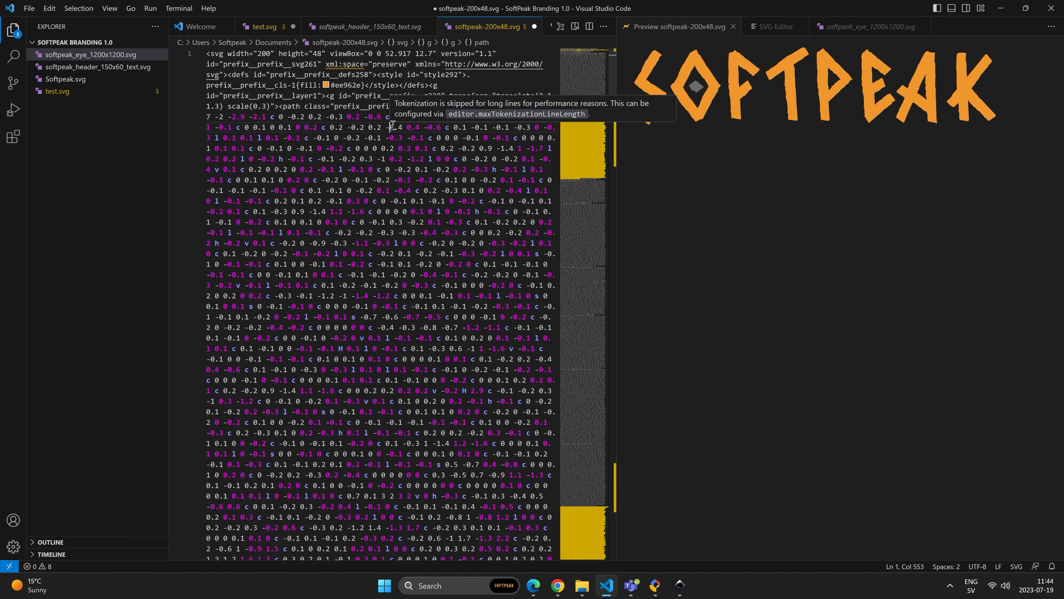
{"action": "key", "text": "ctrl+a"}
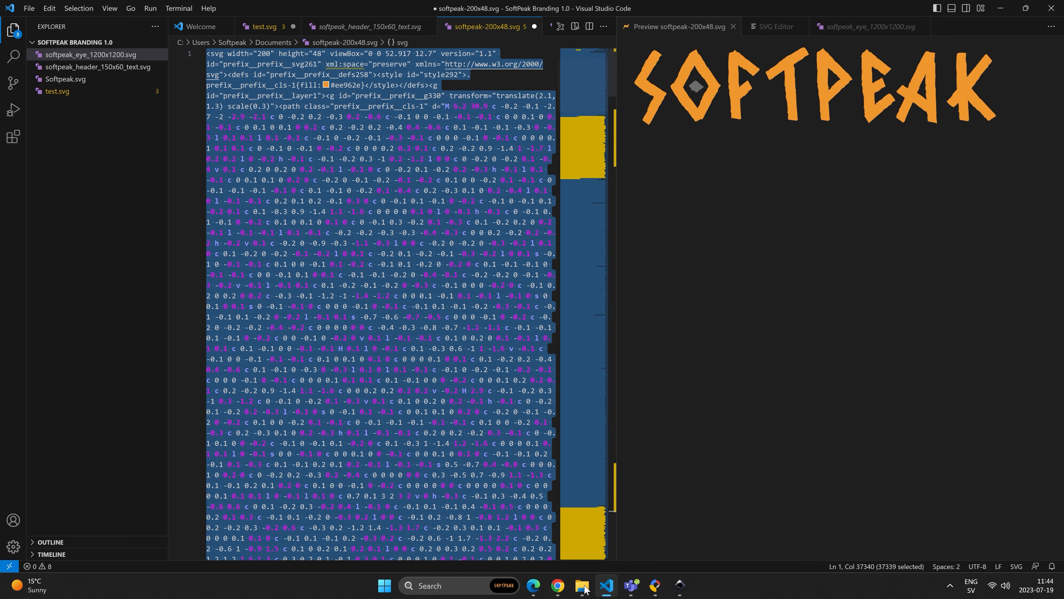
{"action": "left_click", "coordinate": [656, 586]}
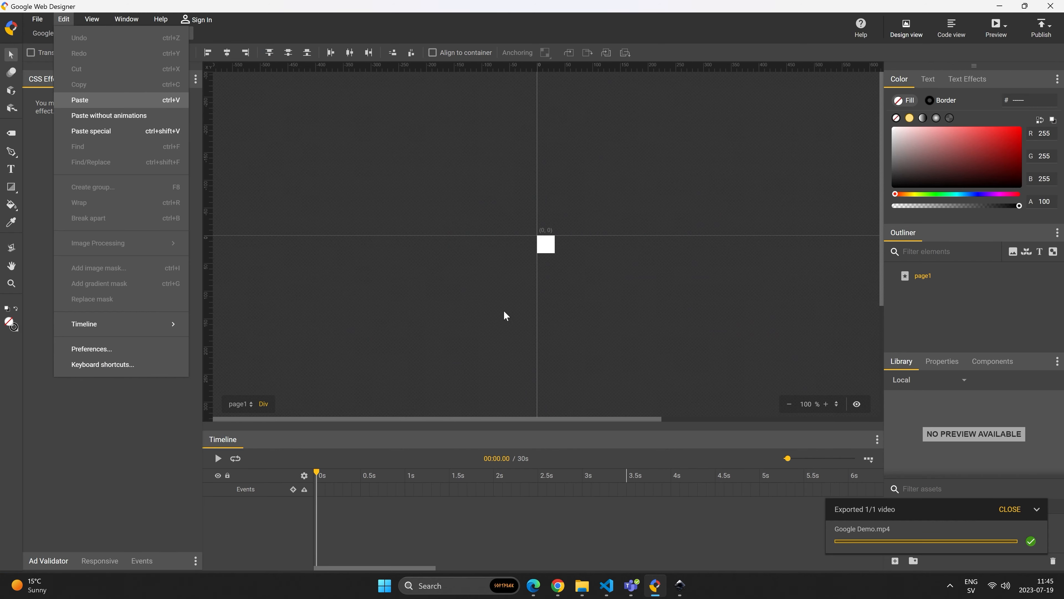
{"action": "key", "text": "ctrl+v"}
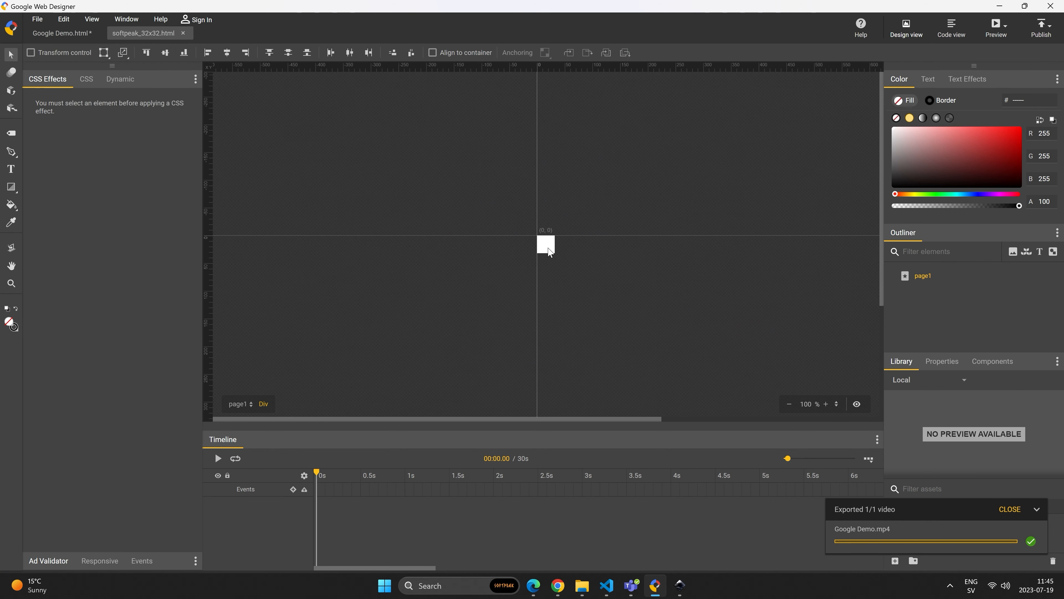
{"action": "key", "text": "ctrl+z"}
- Copy the whole code of softpeak_eye_1200x1200.svg from Visual Studio Code and paste it onto the softpeak_32x32 page in Google Web Designer
{"action": "left_click", "coordinate": [607, 586]}
{"action": "left_click", "coordinate": [79, 68]}
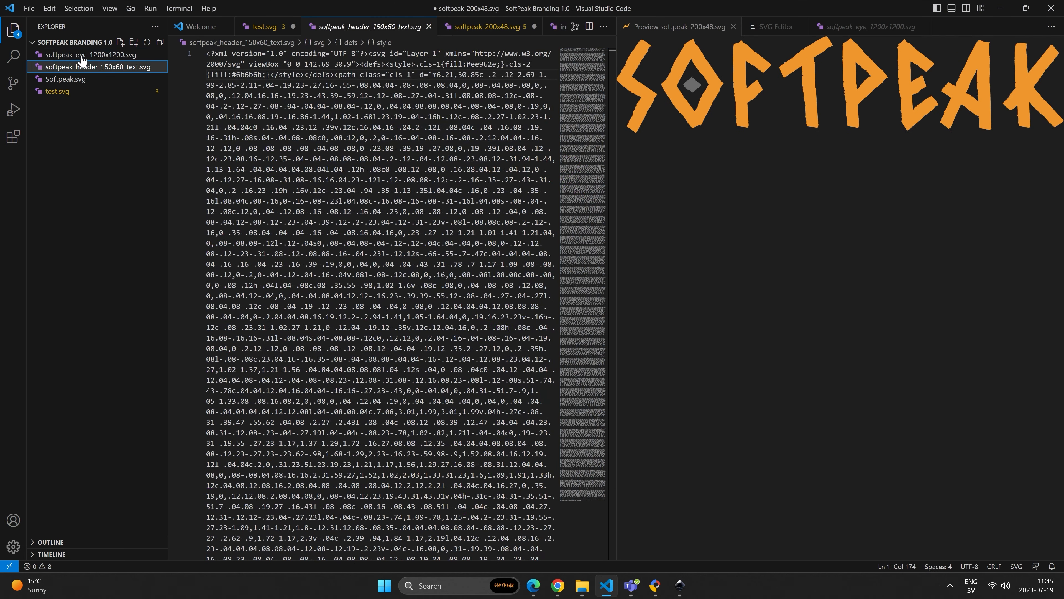
{"action": "left_click", "coordinate": [81, 57]}
{"action": "left_click", "coordinate": [313, 92]}
{"action": "key", "text": "ctrl+a"}
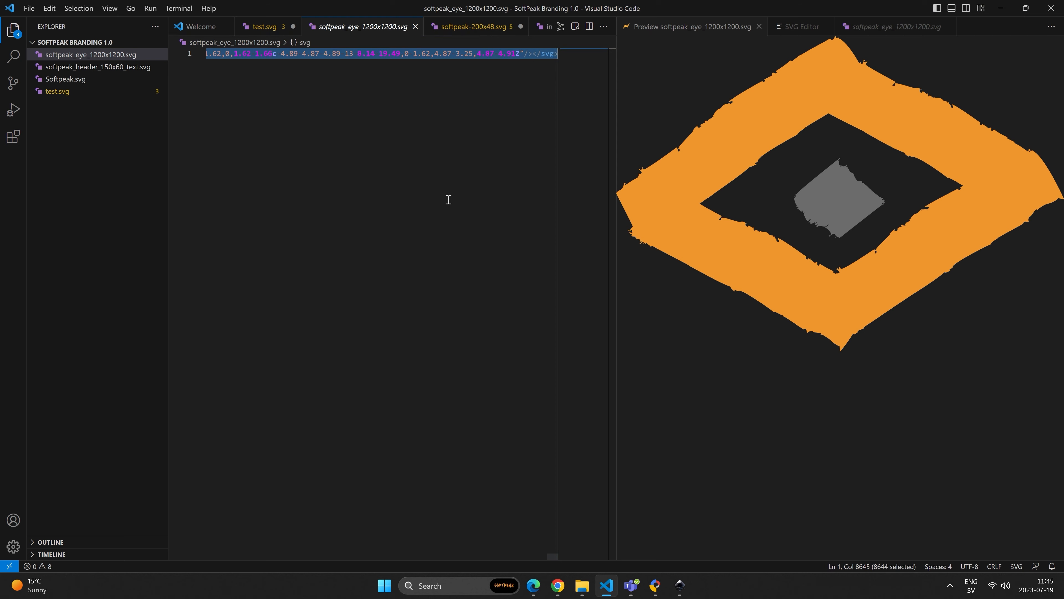
{"action": "left_click", "coordinate": [658, 582]}
{"action": "key", "text": "ctrl+v"}
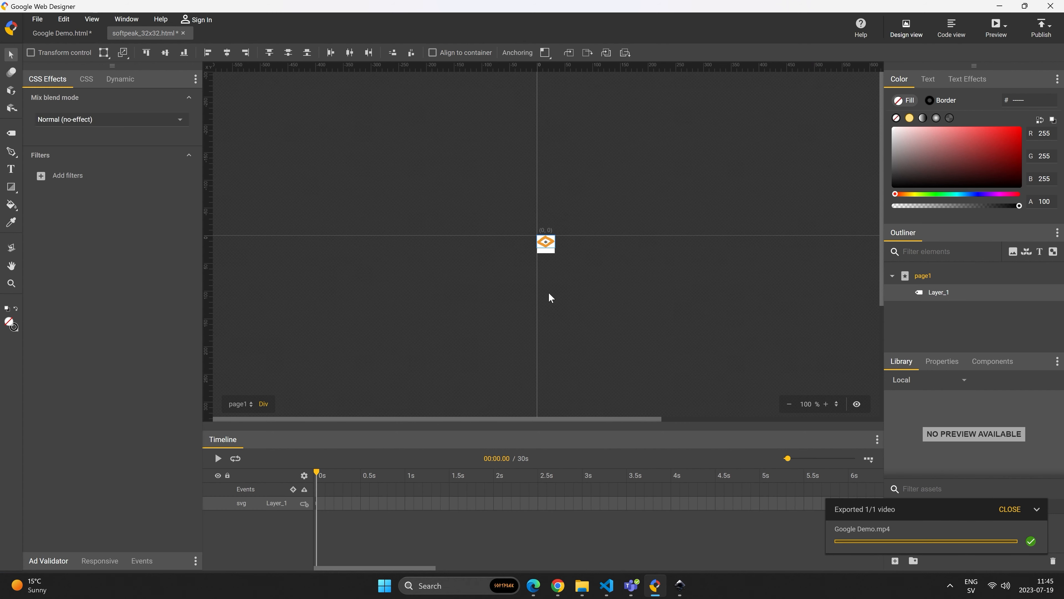
- Move the eye logo down slightly to centre it vertically on the 32 x 32 page and save the file
{"action": "left_click_drag", "start_coordinate": [545, 242], "coordinate": [544, 245]}
{"action": "left_click", "coordinate": [592, 227]}
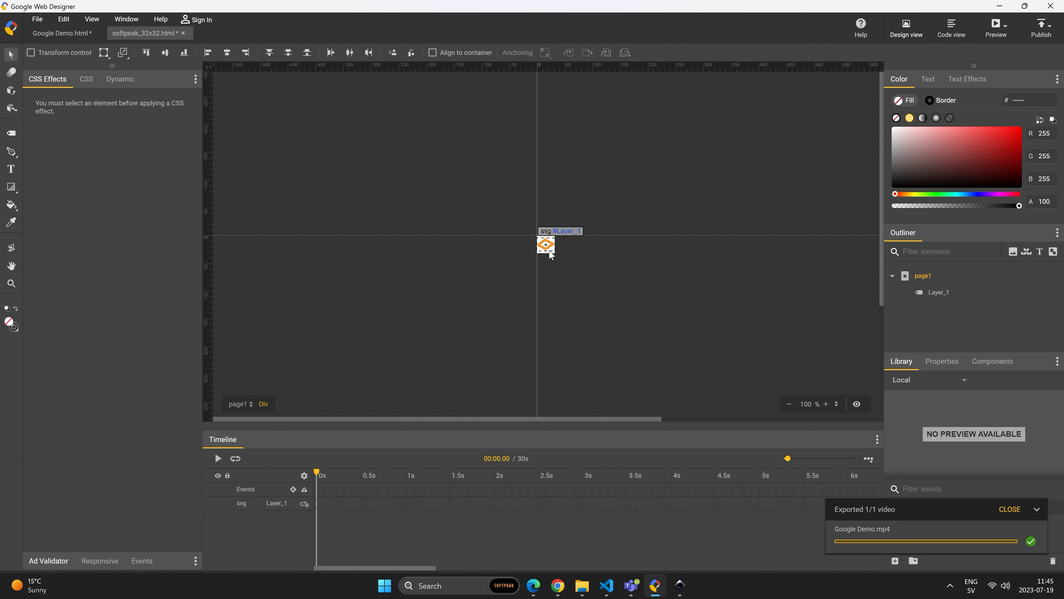
{"action": "left_click", "coordinate": [38, 19]}
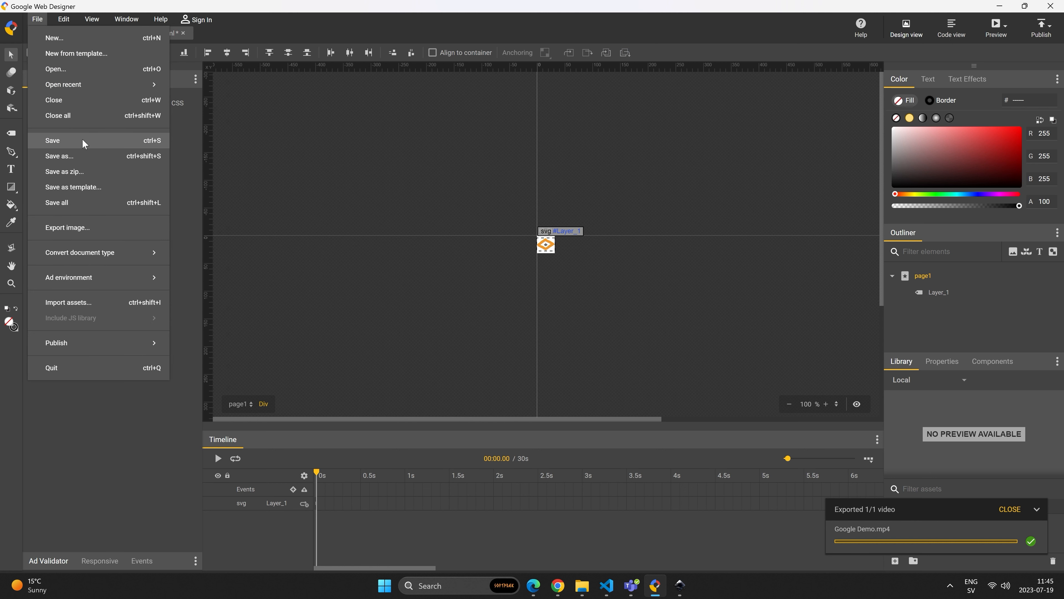
{"action": "left_click", "coordinate": [83, 144]}
- Export page1 of softpeak_32x32 as a PNG image, checking the favicon's preferred file type in the Azure portal
{"action": "left_click", "coordinate": [46, 19]}
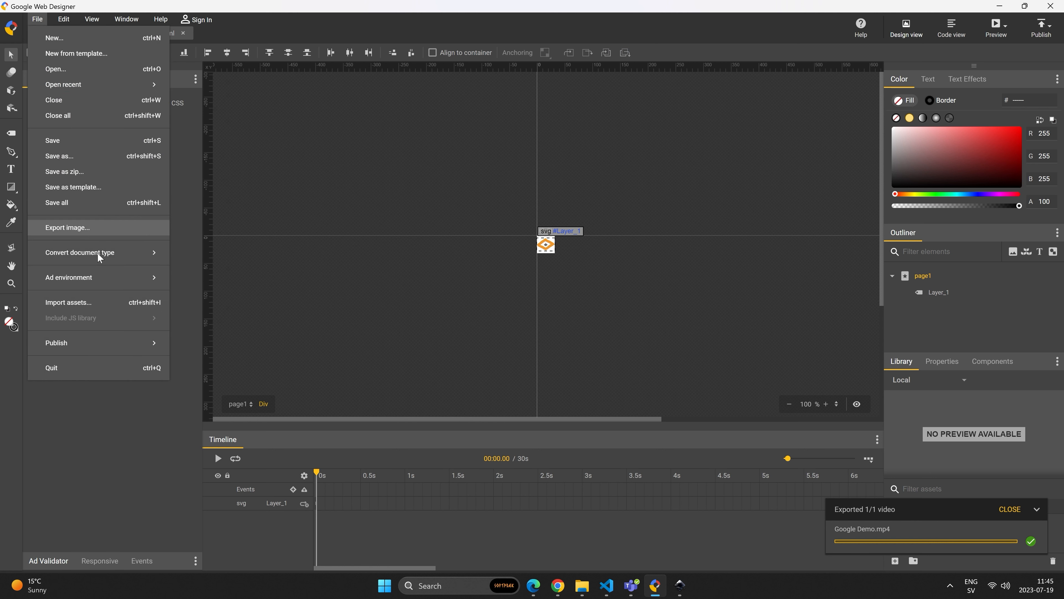
{"action": "mouse_move", "coordinate": [104, 279]}
{"action": "left_click", "coordinate": [102, 227]}
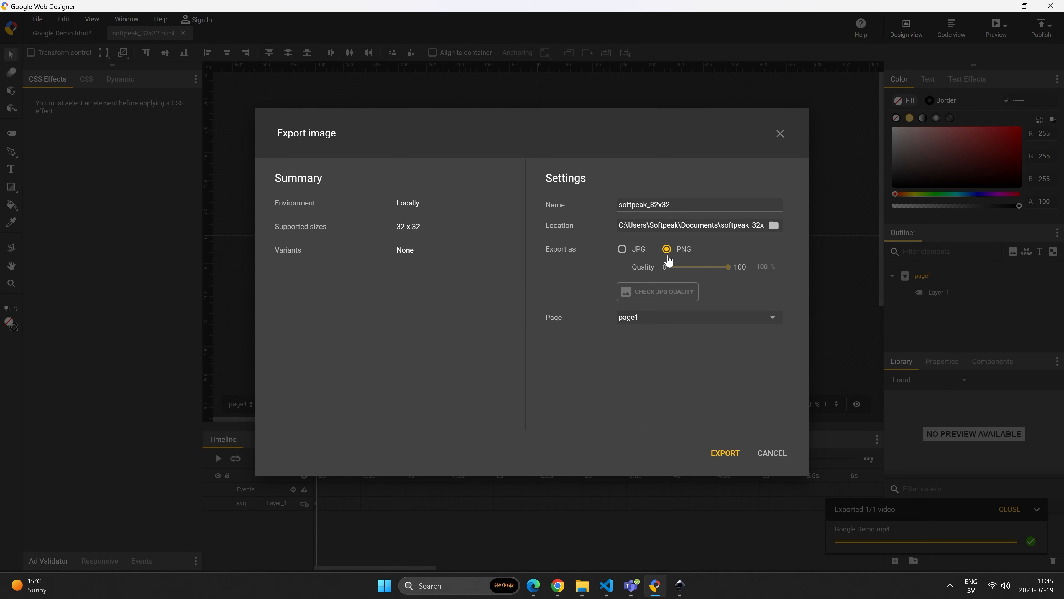
{"action": "left_click", "coordinate": [535, 590]}
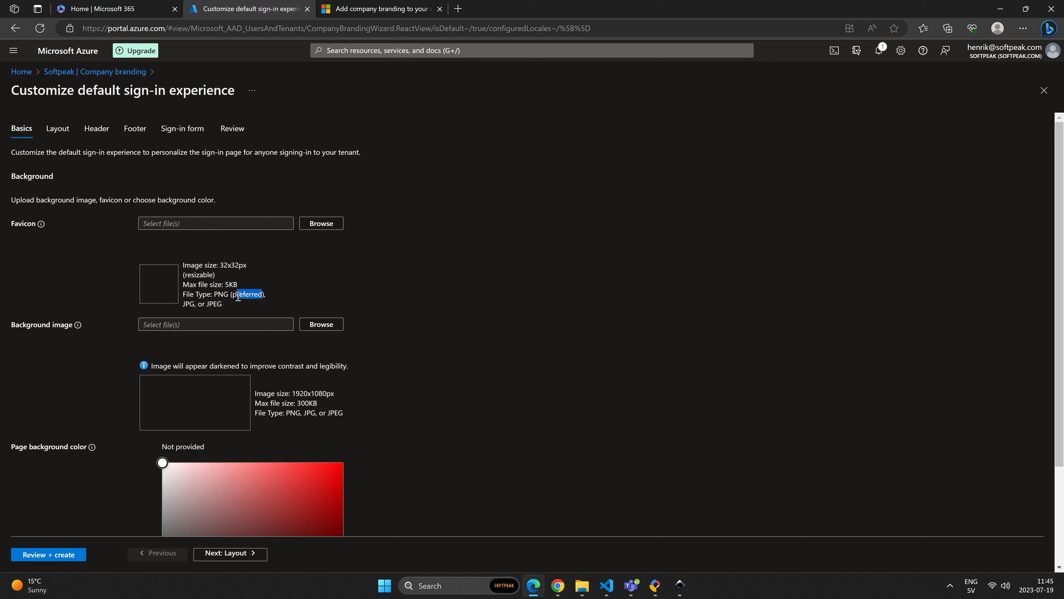
{"action": "triple_click", "coordinate": [259, 296]}
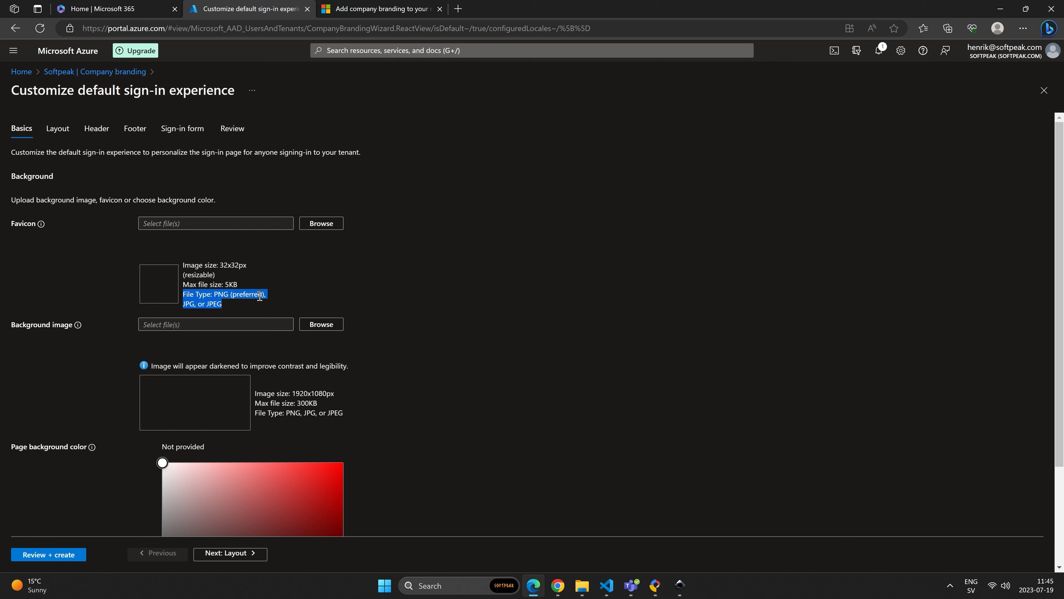
{"action": "left_click", "coordinate": [655, 586]}
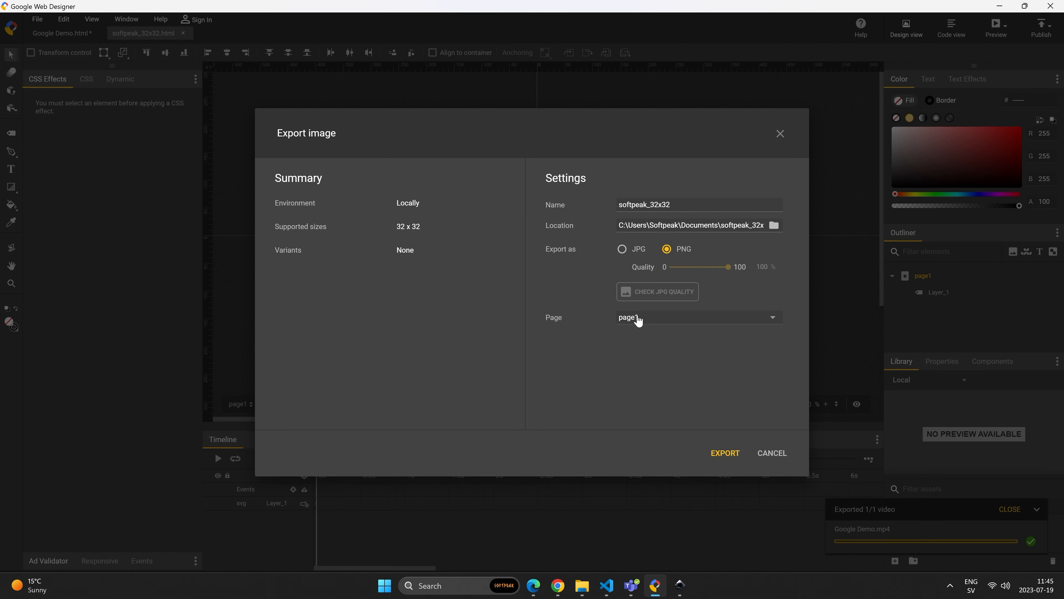
{"action": "left_click", "coordinate": [729, 454]}
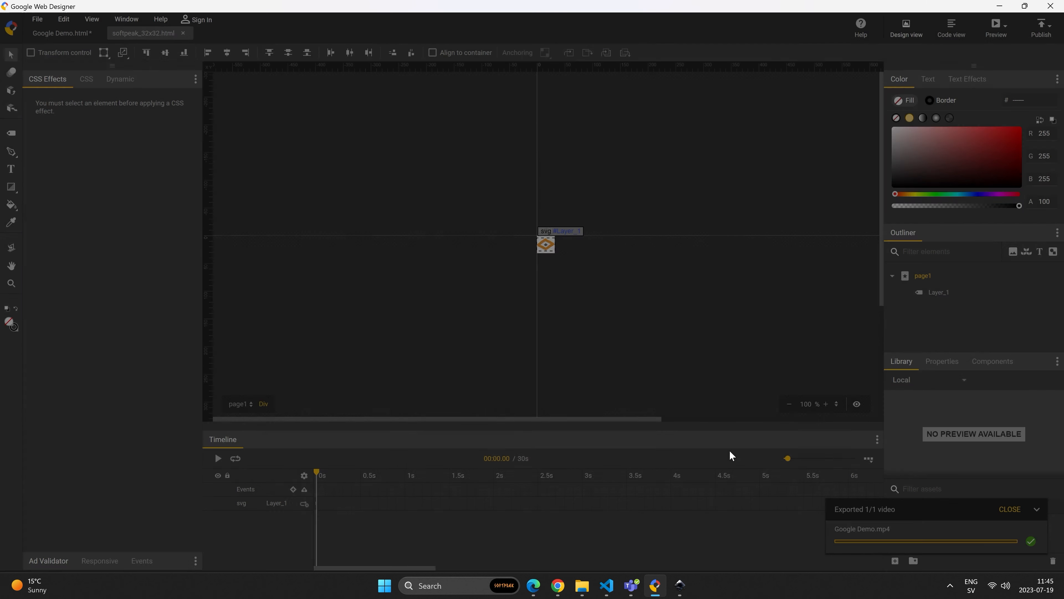
- Switch to the Azure portal in Edge and upload softpeak_32x32_32x32.png from the softpeak_32x32 folder in Documents as the favicon
{"action": "left_click", "coordinate": [533, 592]}
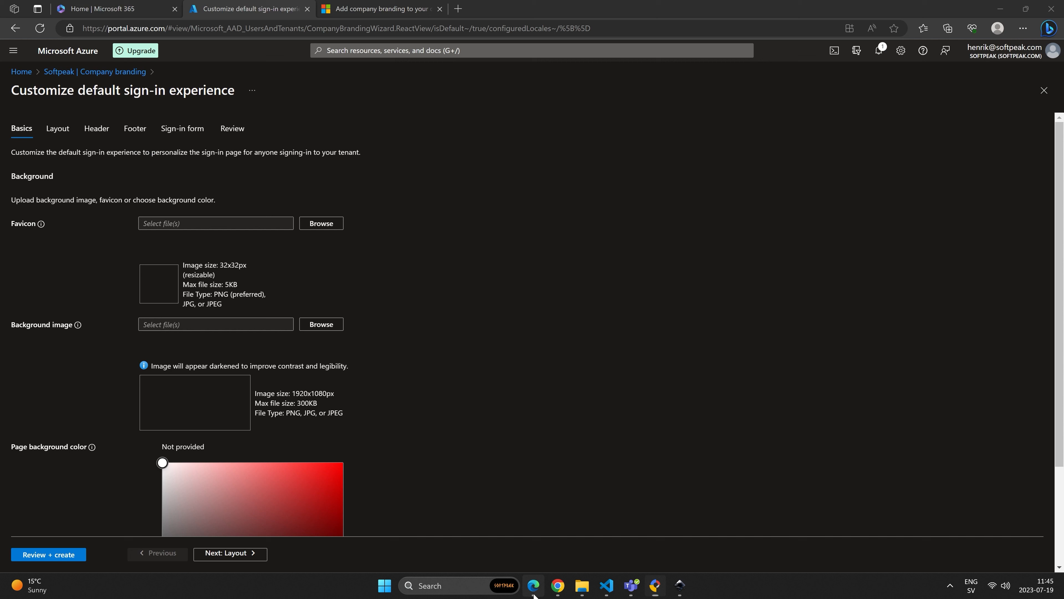
{"action": "left_click", "coordinate": [323, 226]}
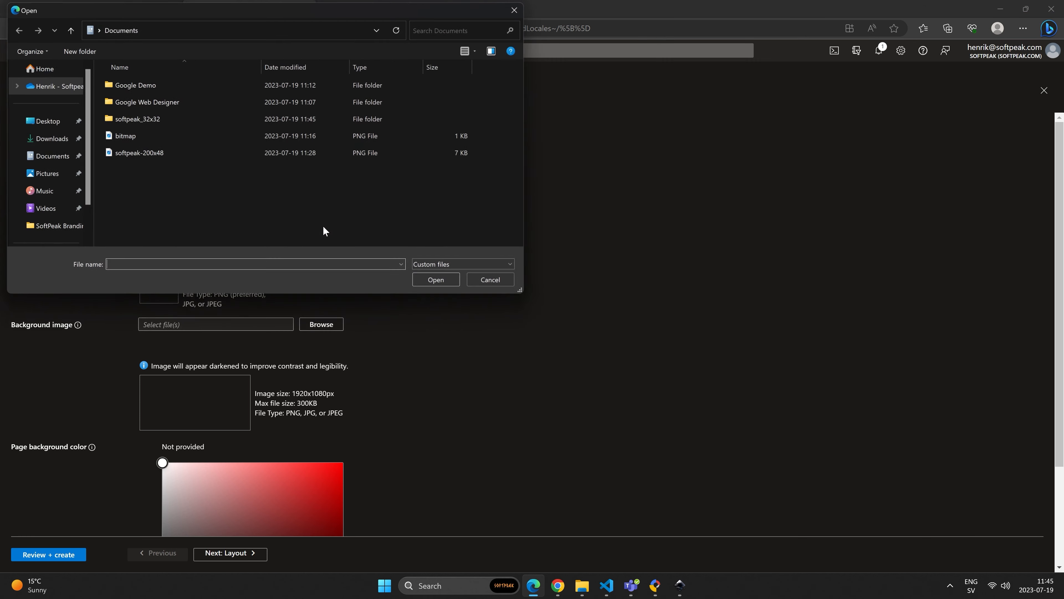
{"action": "left_click", "coordinate": [67, 156]}
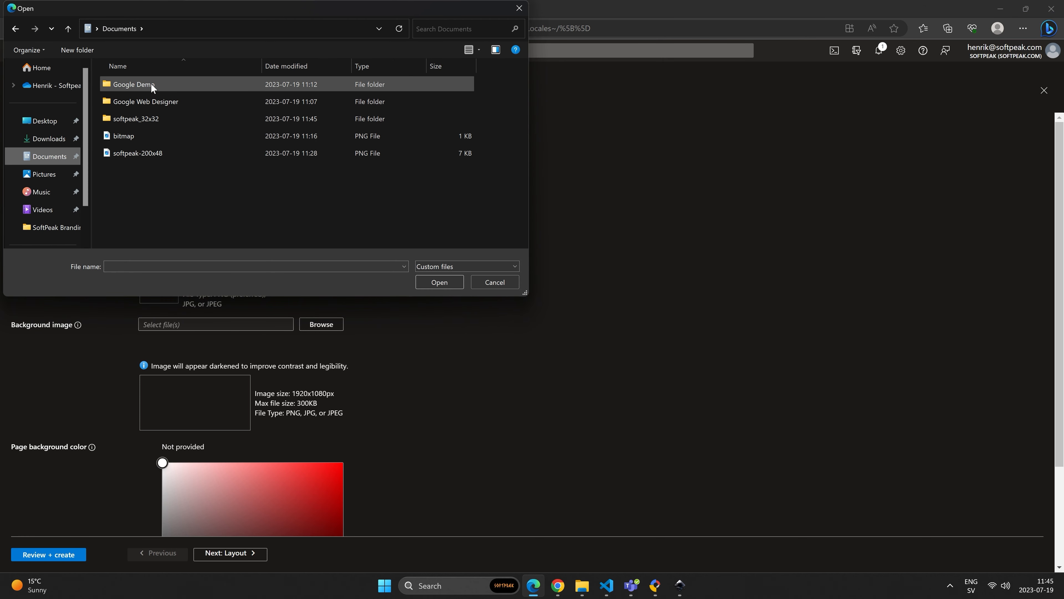
{"action": "double_click", "coordinate": [138, 119]}
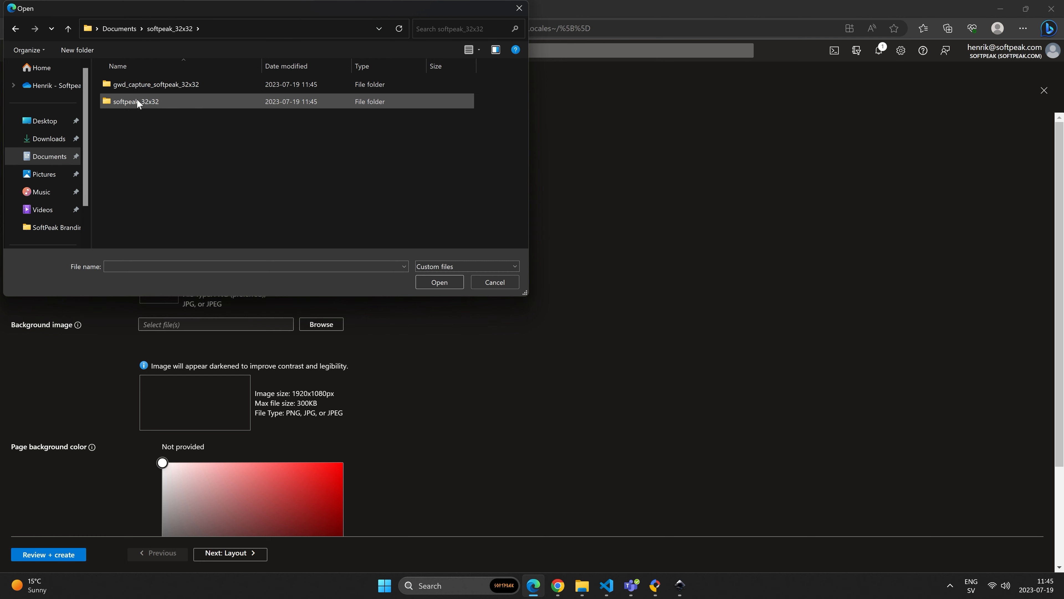
{"action": "double_click", "coordinate": [137, 99]}
{"action": "left_click", "coordinate": [137, 113]}
{"action": "double_click", "coordinate": [137, 113]}
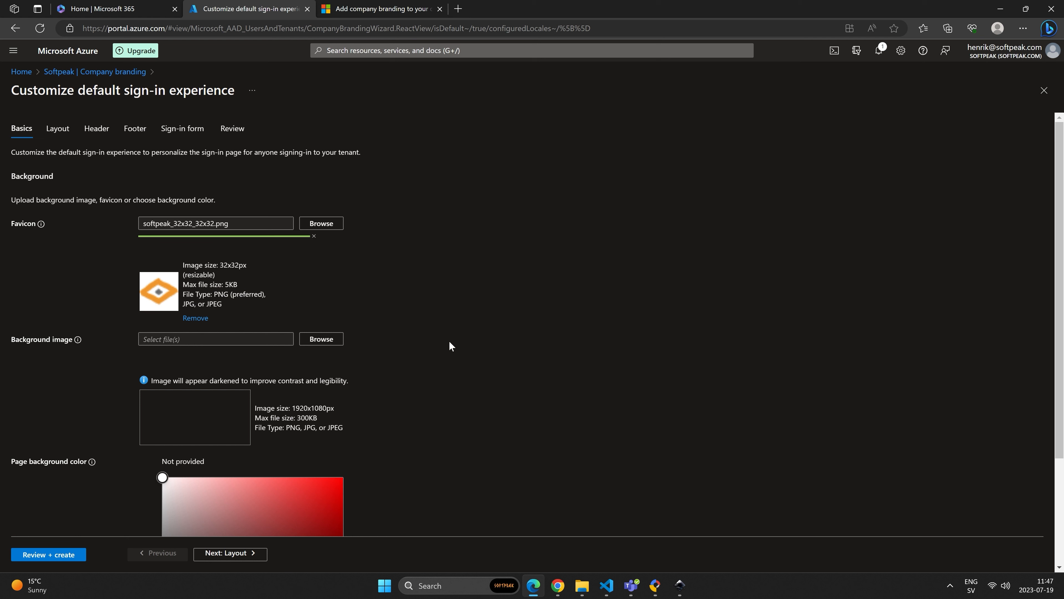
- Check the background elements in the company branding documentation and set the page background color to #000000
{"action": "scroll", "coordinate": [449, 340], "scroll_direction": "down", "scroll_amount": 3}
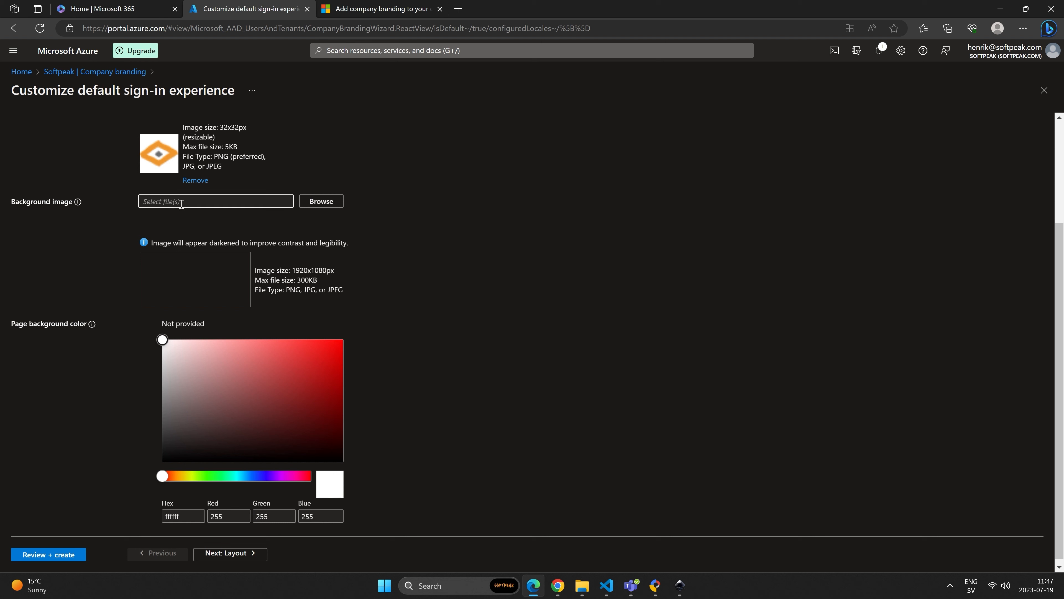
{"action": "left_click", "coordinate": [378, 13]}
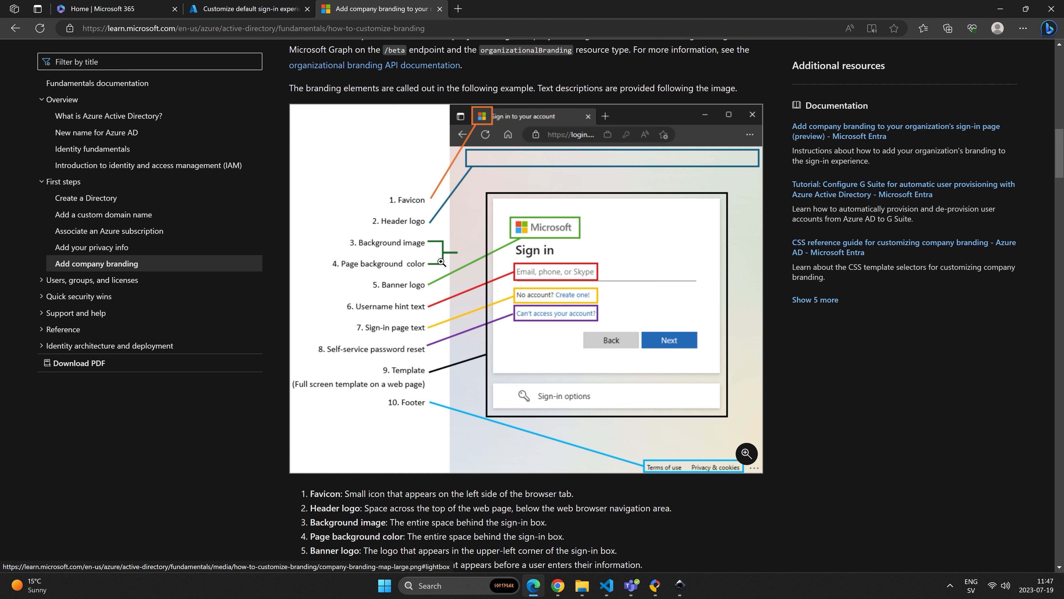
{"action": "left_click", "coordinate": [223, 14]}
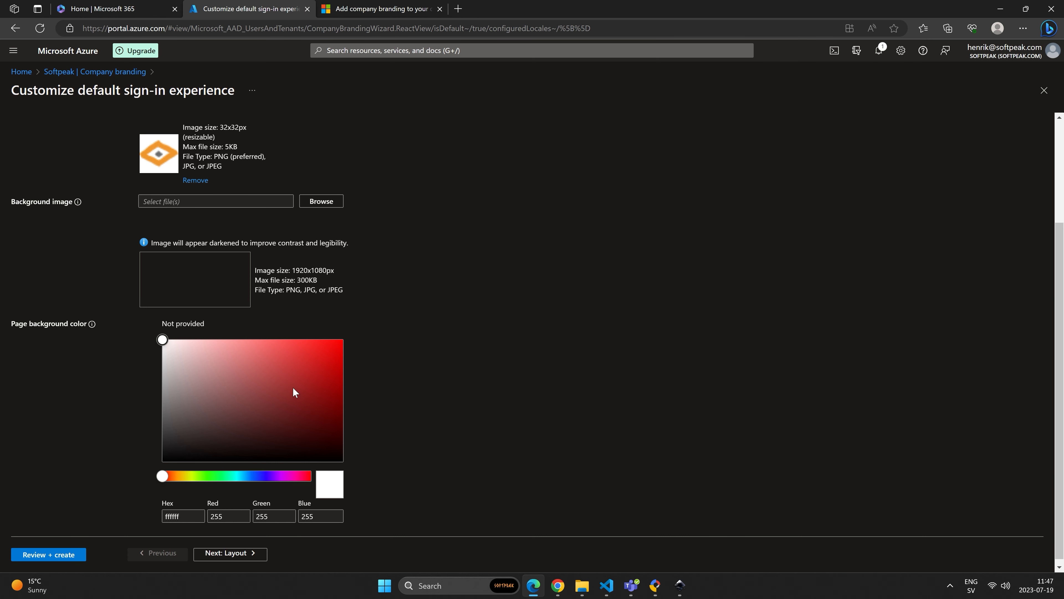
{"action": "left_click_drag", "start_coordinate": [163, 340], "coordinate": [163, 471]}
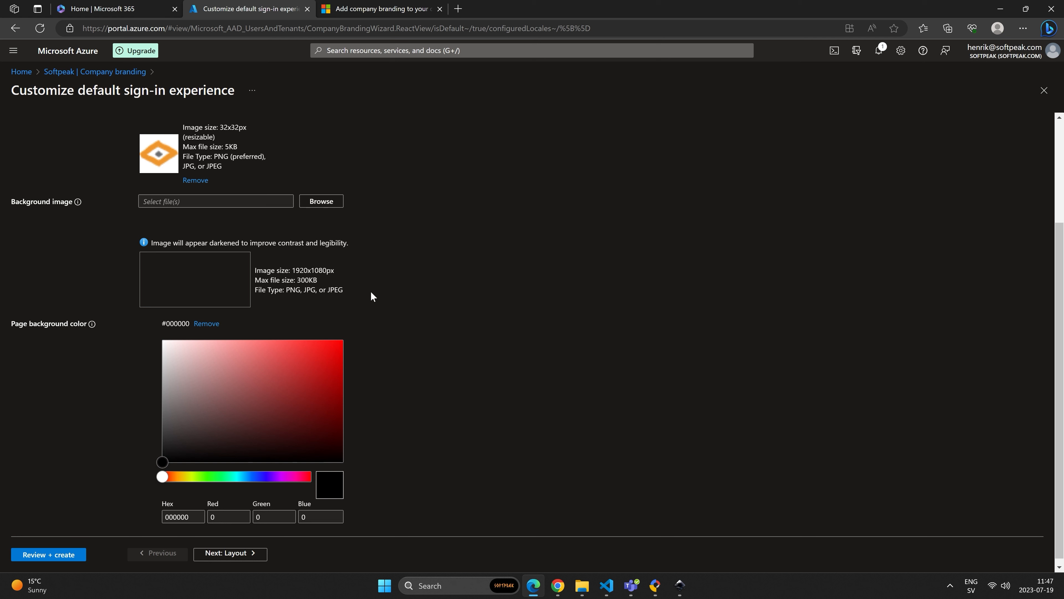
{"action": "scroll", "coordinate": [366, 369], "scroll_direction": "down", "scroll_amount": 1}
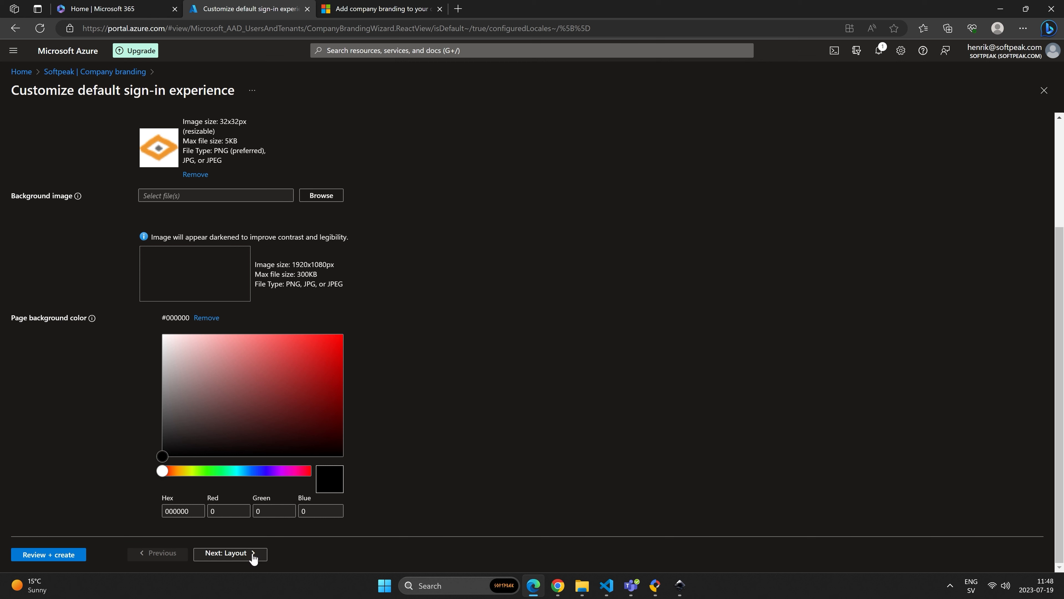
- Review the Layout and Header settings without changing them, and locate the header logo in the documentation's branding example
{"action": "left_click", "coordinate": [240, 553]}
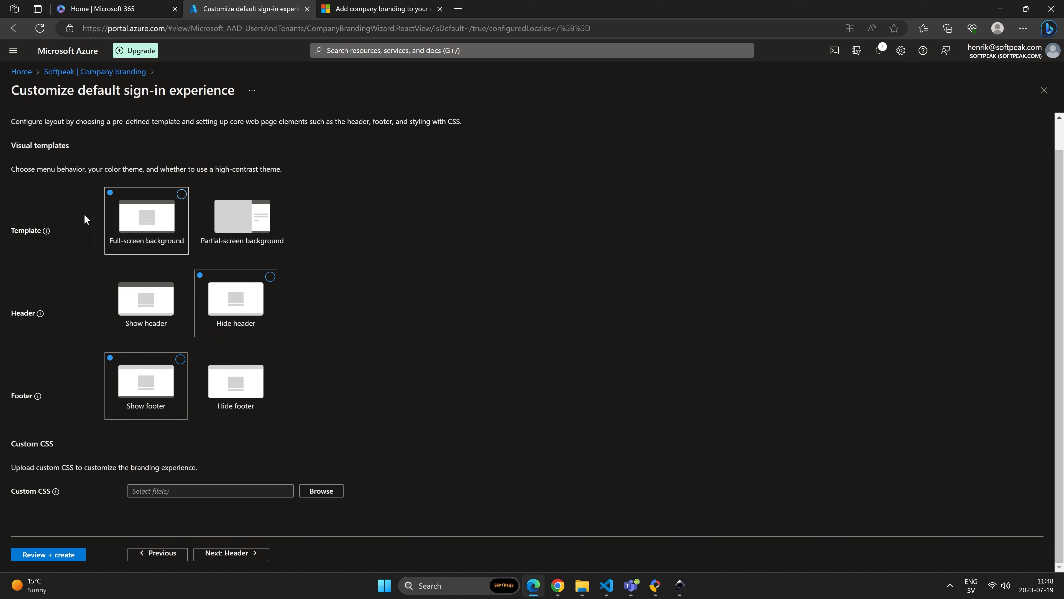
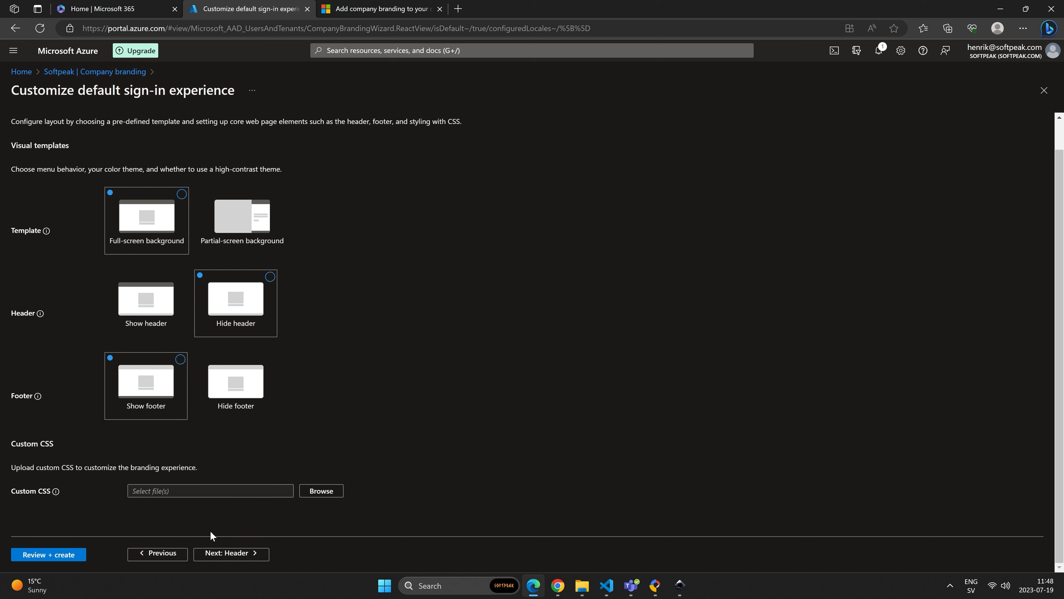
{"action": "left_click", "coordinate": [255, 558]}
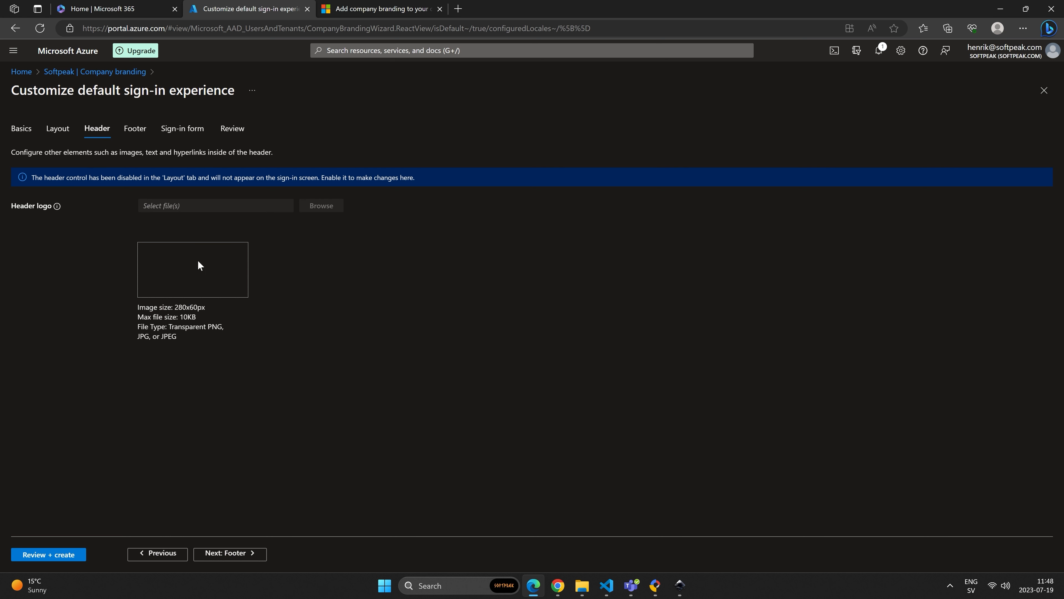
{"action": "mouse_move", "coordinate": [179, 307]}
{"action": "left_mouse_down"}
{"action": "mouse_move", "coordinate": [197, 306]}
{"action": "mouse_move", "coordinate": [179, 308]}
{"action": "left_mouse_up"}
{"action": "left_click", "coordinate": [382, 9]}
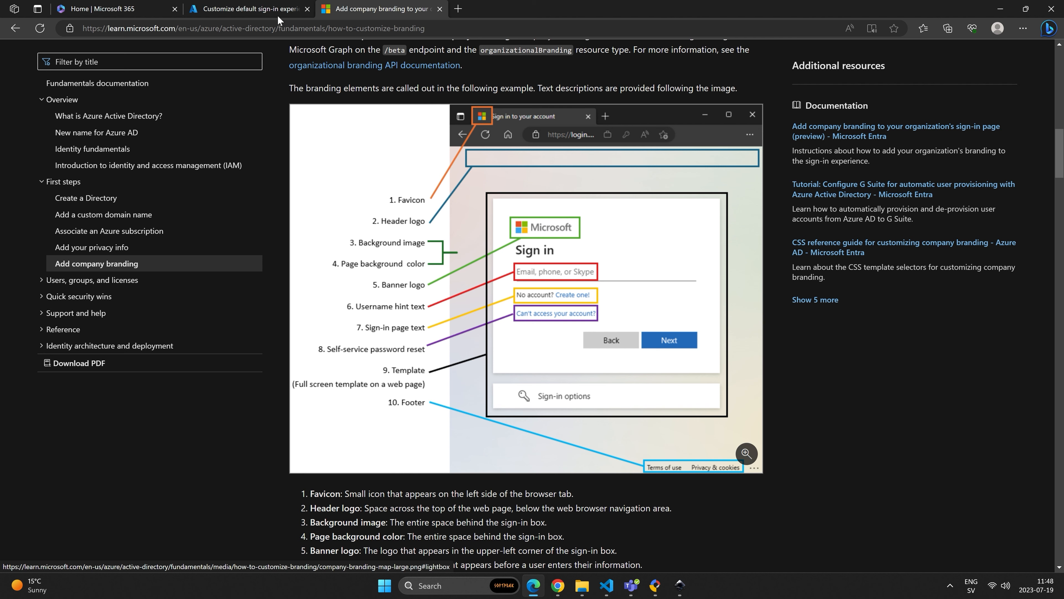
{"action": "left_click", "coordinate": [264, 9]}
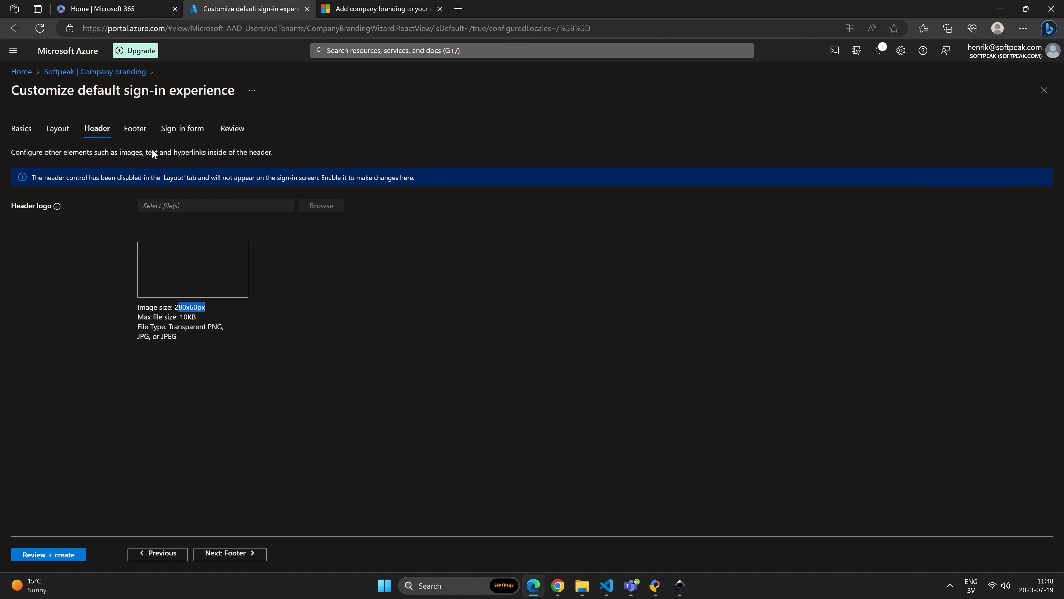
- Continue to the Footer settings and compare them with the footer in the documentation's branding example
{"action": "left_click", "coordinate": [252, 556]}
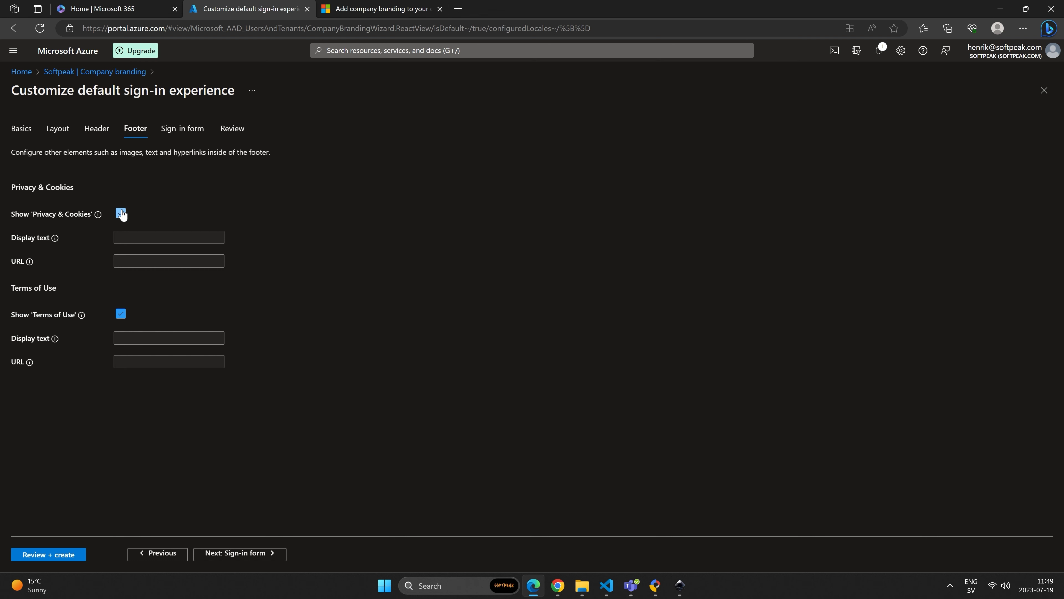
{"action": "left_click", "coordinate": [383, 10]}
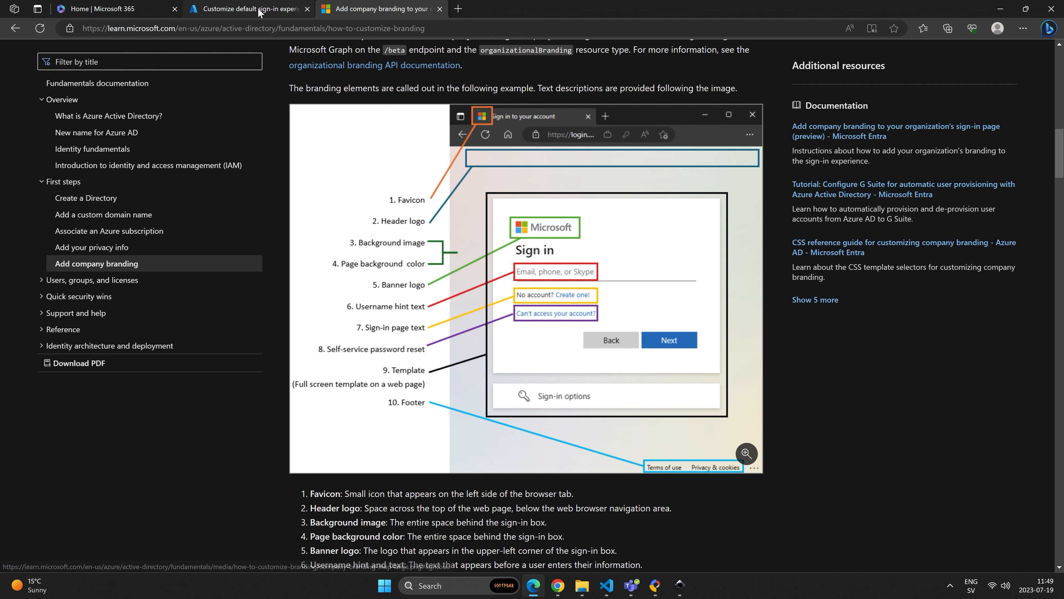
{"action": "left_click", "coordinate": [248, 9]}
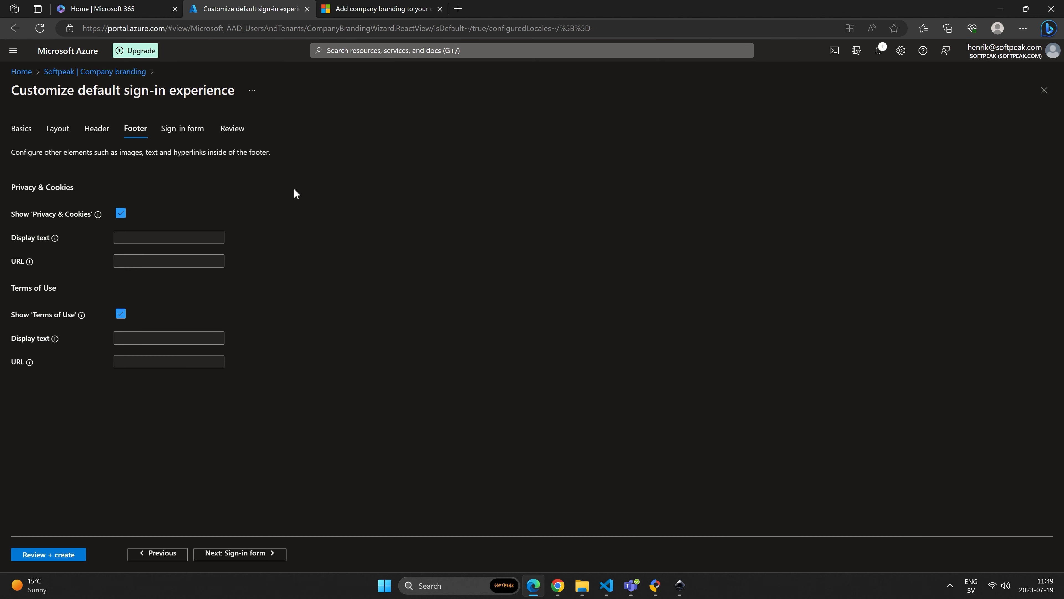
- Continue to the Sign-in form settings, find the banner logo in the documentation example and check its required image size
{"action": "left_click", "coordinate": [245, 554]}
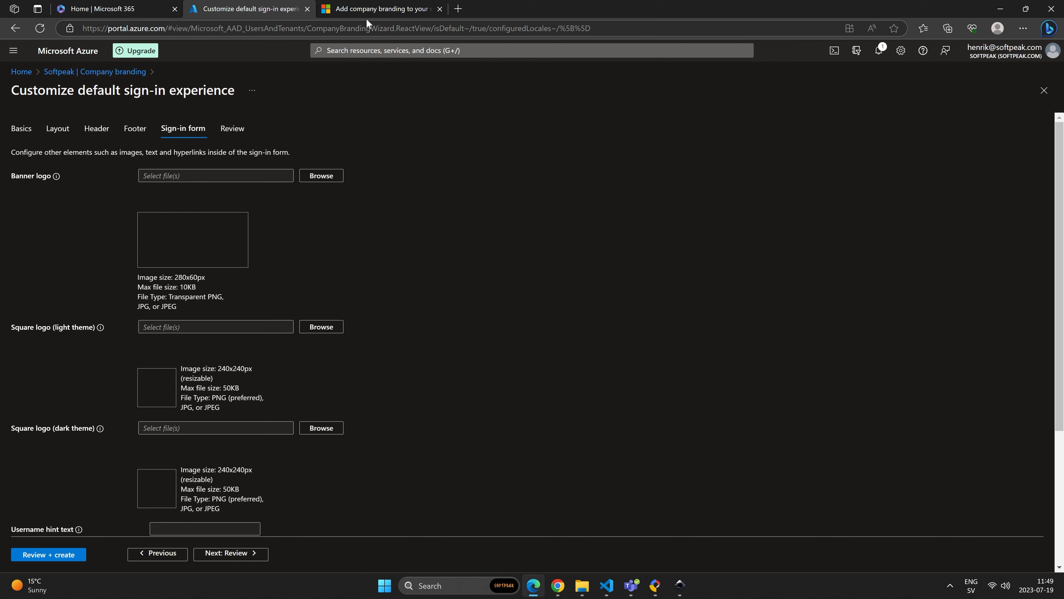
{"action": "left_click", "coordinate": [374, 11]}
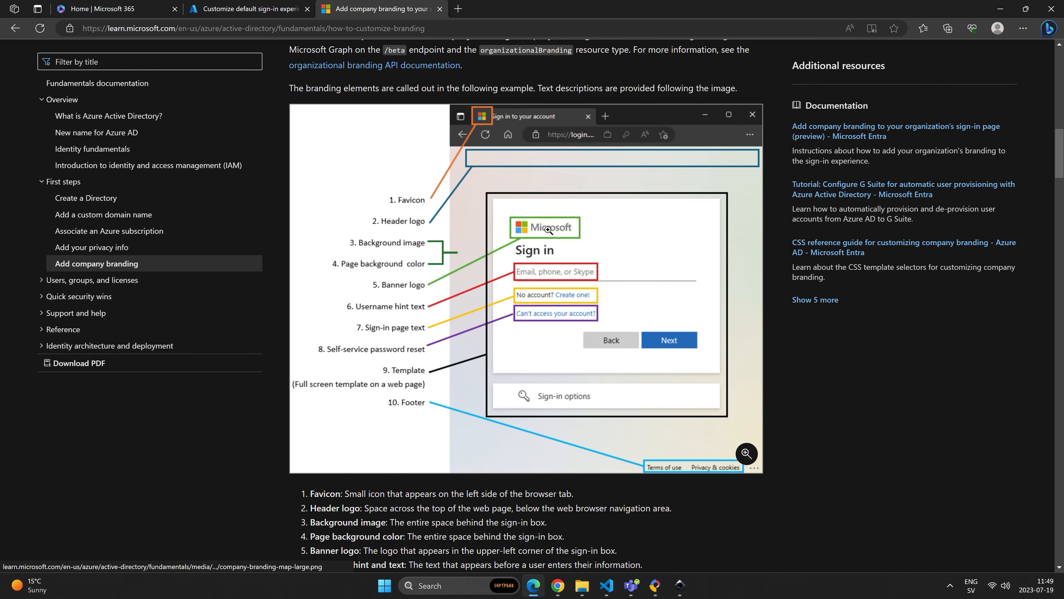
{"action": "left_click", "coordinate": [247, 9]}
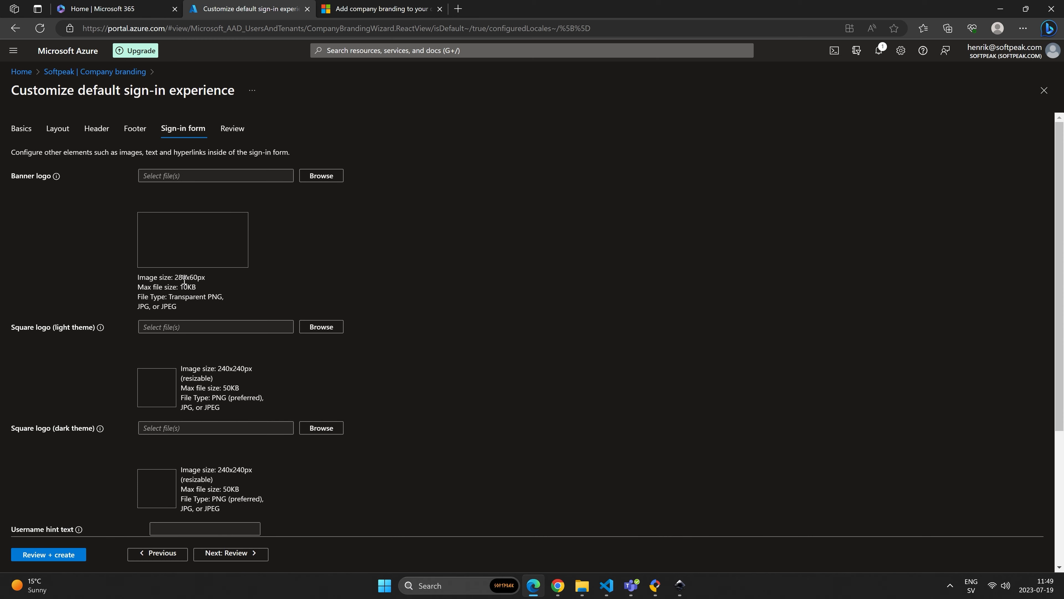
{"action": "left_click_drag", "start_coordinate": [182, 277], "coordinate": [198, 279]}
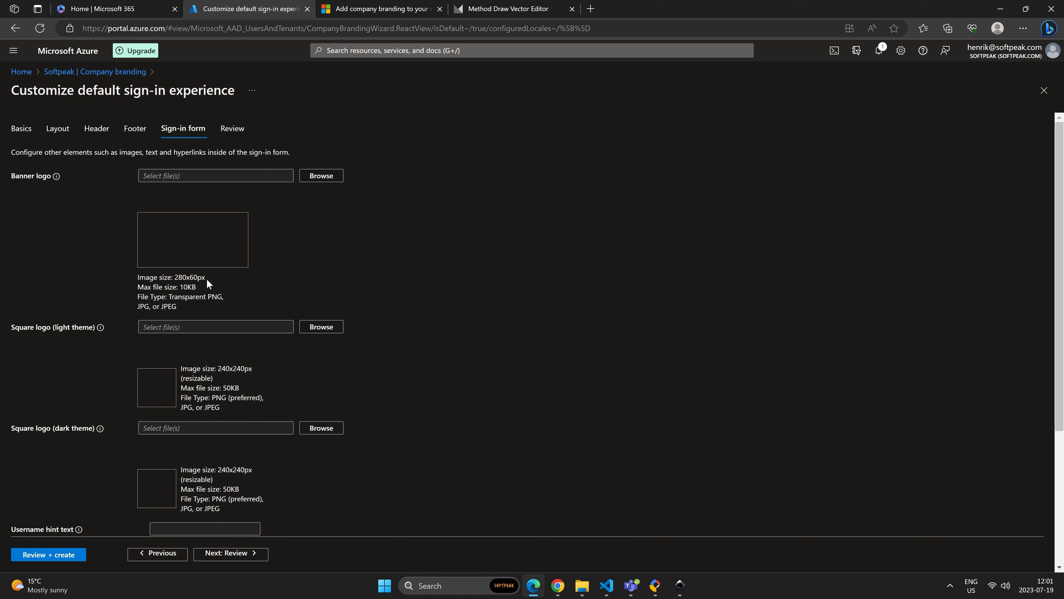
- Switch to Method Draw Vector Editor and place the softpeak_header_150x60_text image on the 280 x 60 canvas
{"action": "left_click", "coordinate": [525, 13]}
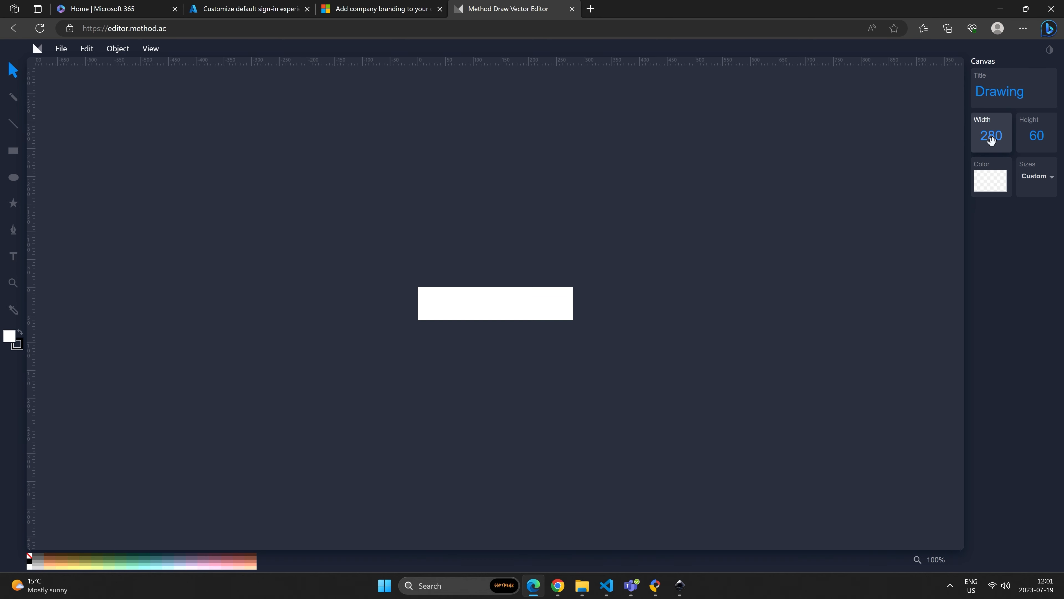
{"action": "left_click", "coordinate": [67, 50]}
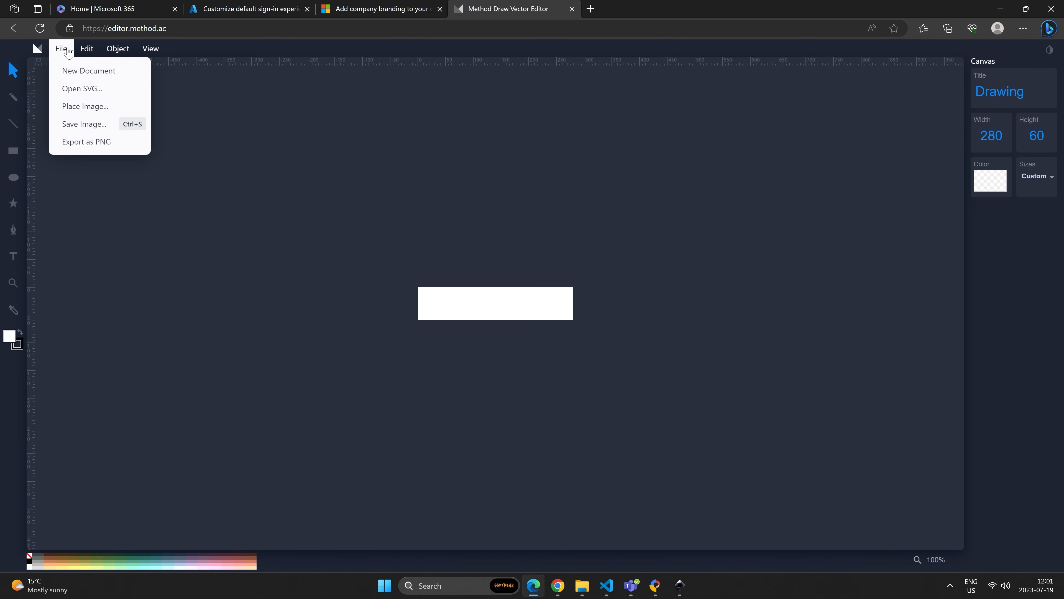
{"action": "left_click", "coordinate": [96, 106]}
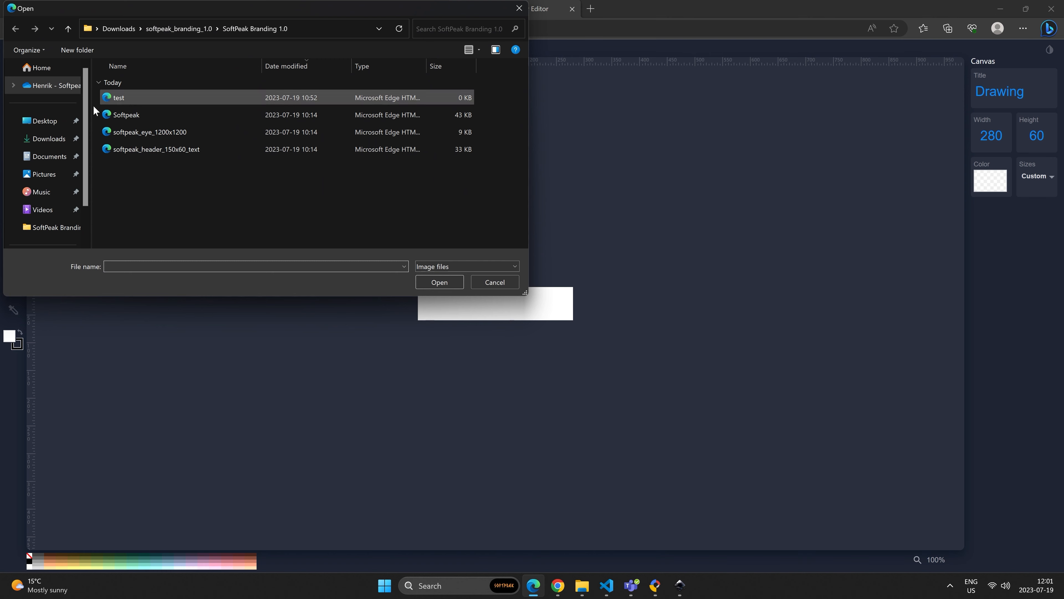
{"action": "left_click", "coordinate": [162, 149]}
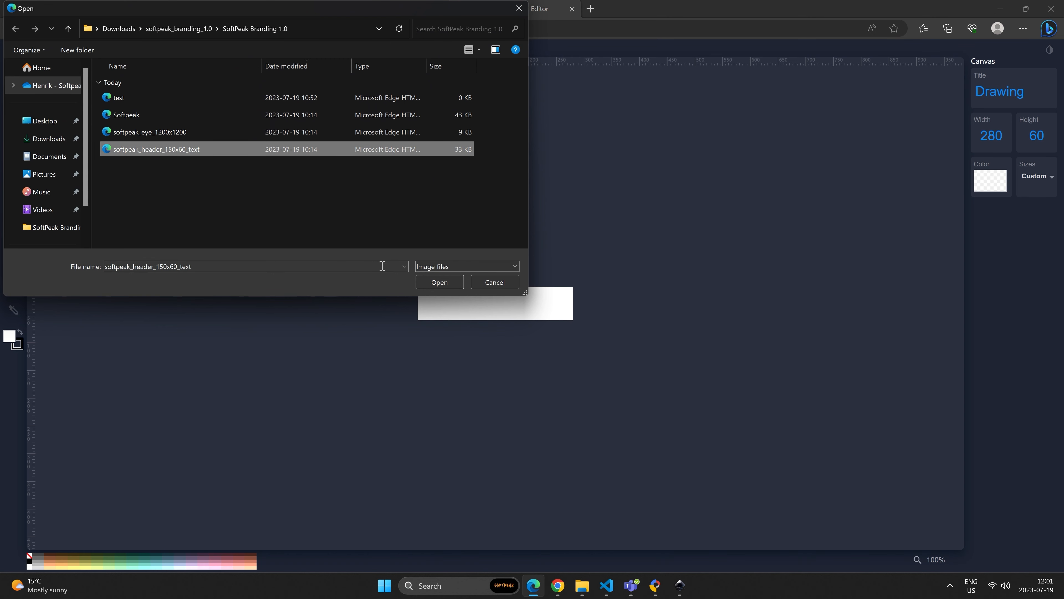
{"action": "left_click", "coordinate": [447, 280]}
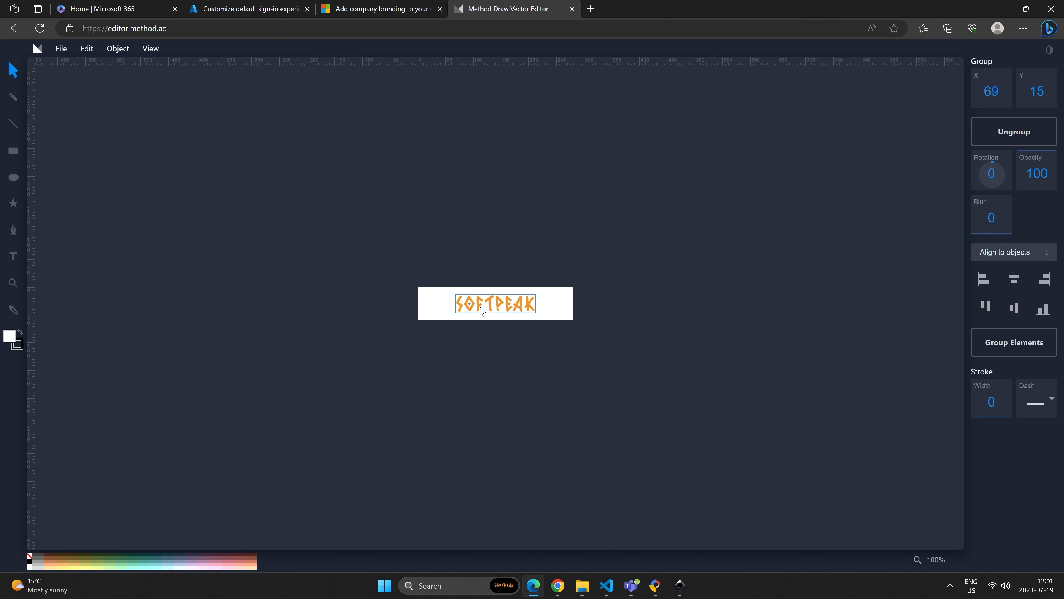
- Move the SOFTPEAK logo towards the canvas's left edge, at about X 18, Y 18
{"action": "left_click", "coordinate": [508, 266]}
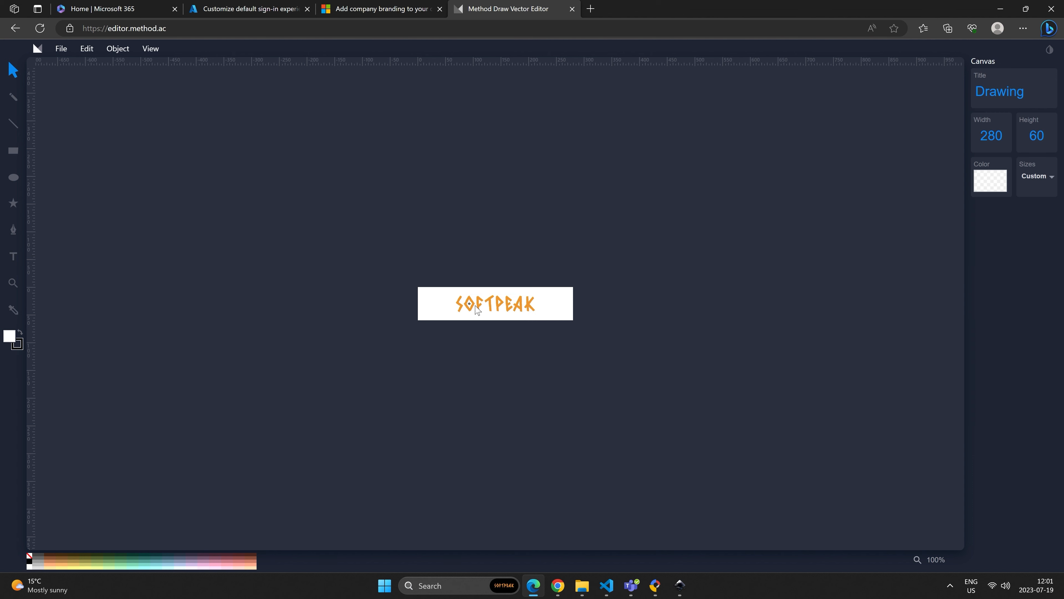
{"action": "left_click", "coordinate": [479, 310]}
{"action": "mouse_move", "coordinate": [479, 310]}
{"action": "left_mouse_down"}
{"action": "mouse_move", "coordinate": [450, 312]}
{"action": "mouse_move", "coordinate": [478, 310]}
{"action": "left_mouse_up"}
{"action": "left_click", "coordinate": [479, 303]}
{"action": "left_click", "coordinate": [479, 304]}
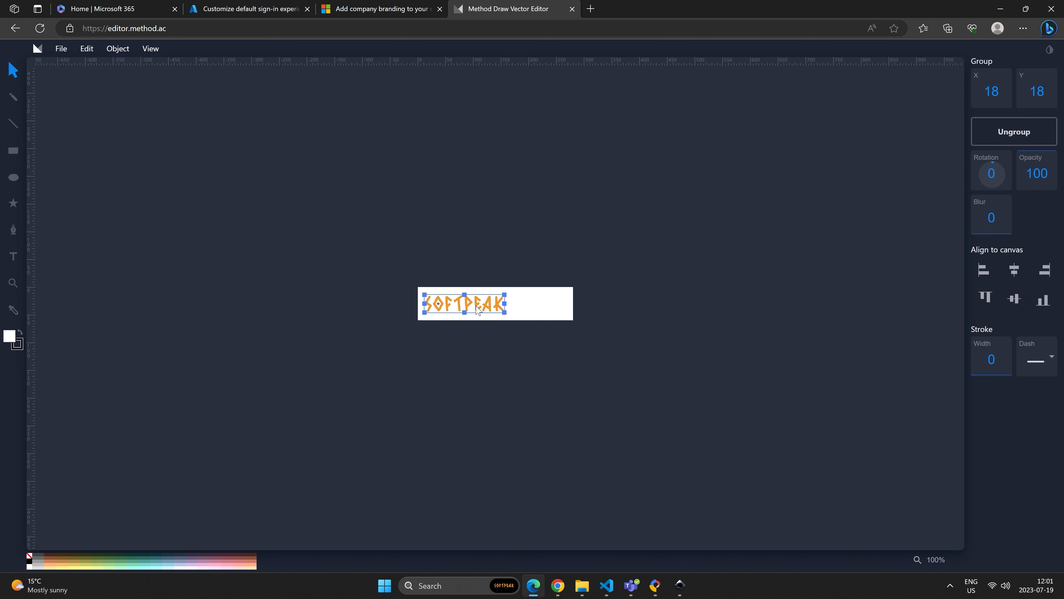
- Save the 280 x 60 SOFTPEAK banner logo drawing as an SVG and export it as a PNG
{"action": "left_click", "coordinate": [488, 242]}
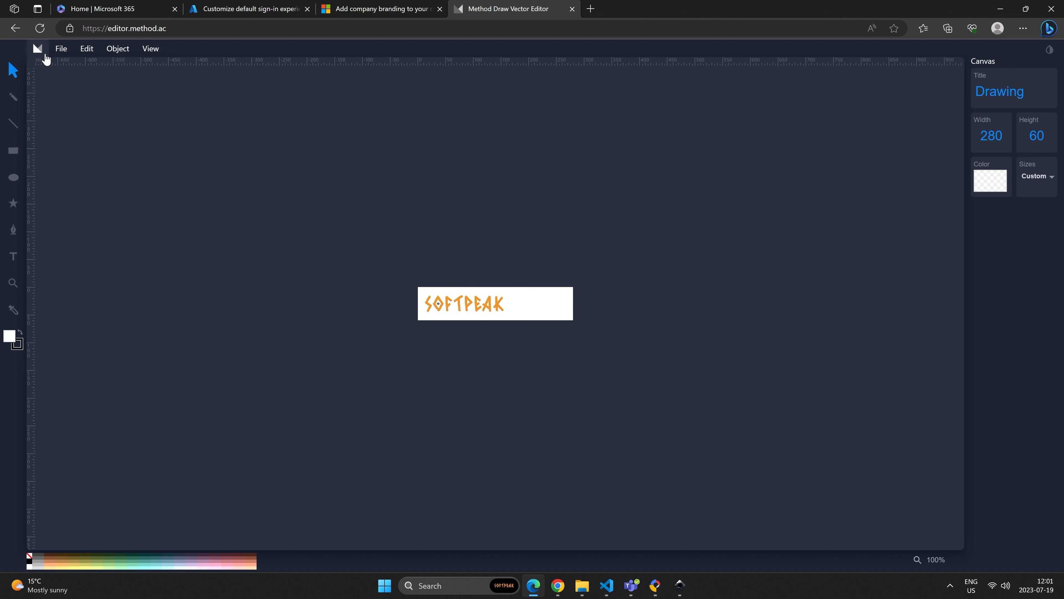
{"action": "left_click", "coordinate": [60, 49]}
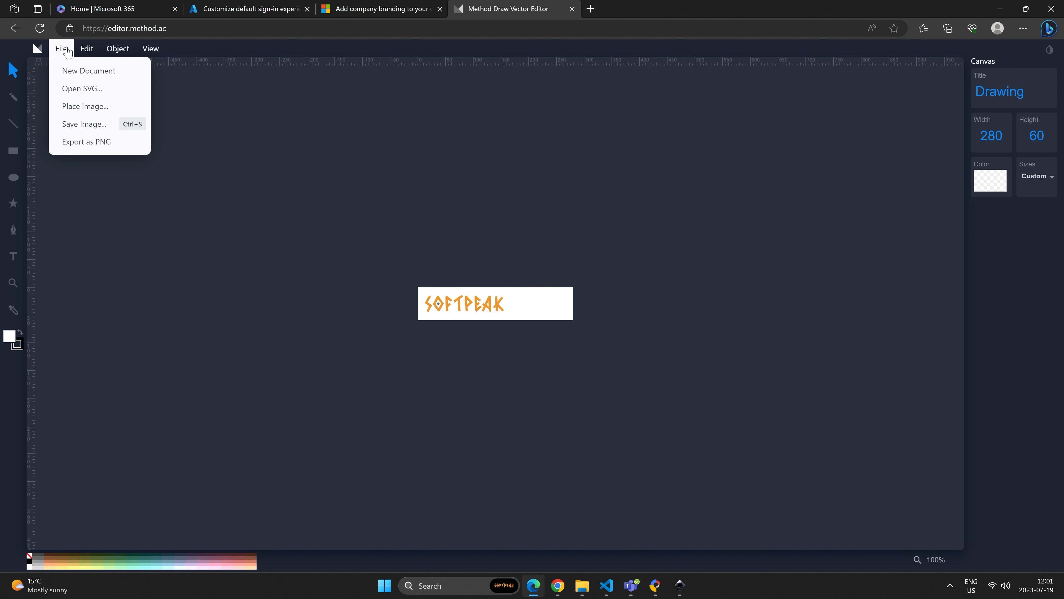
{"action": "left_click", "coordinate": [95, 125]}
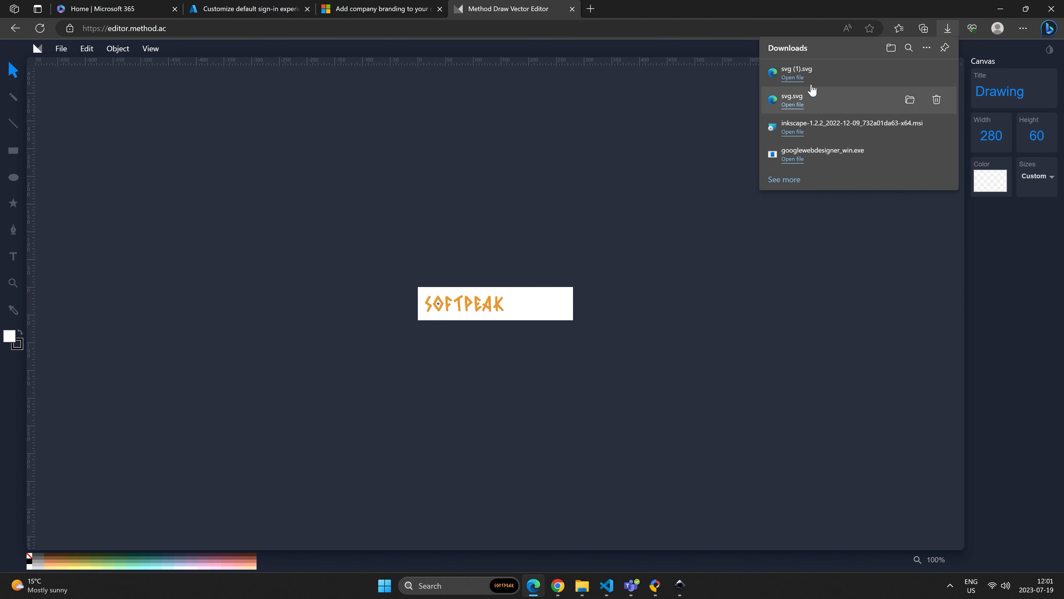
{"action": "left_click", "coordinate": [61, 48]}
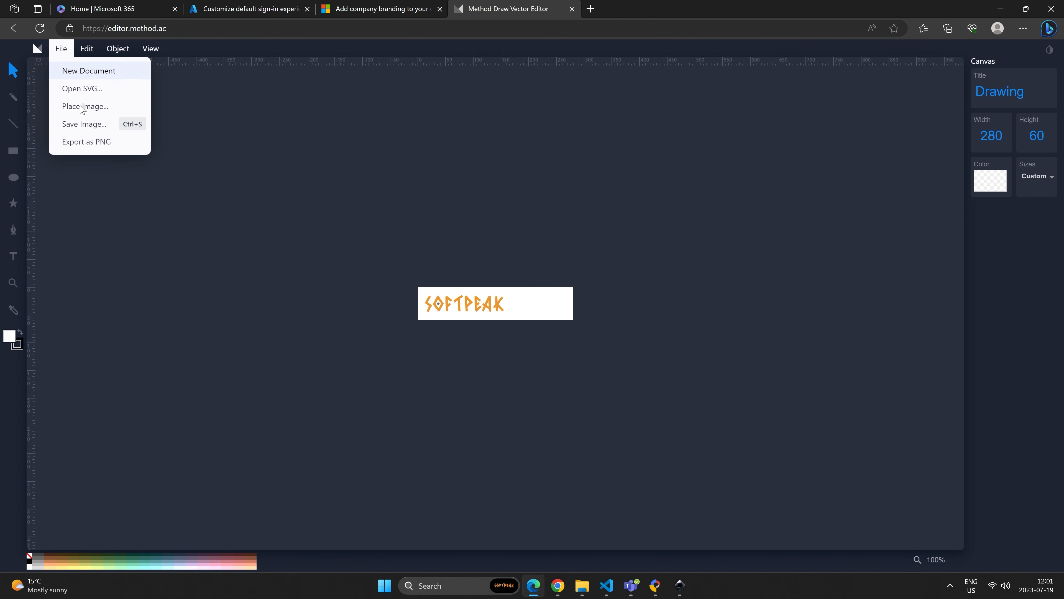
{"action": "left_click", "coordinate": [97, 142]}
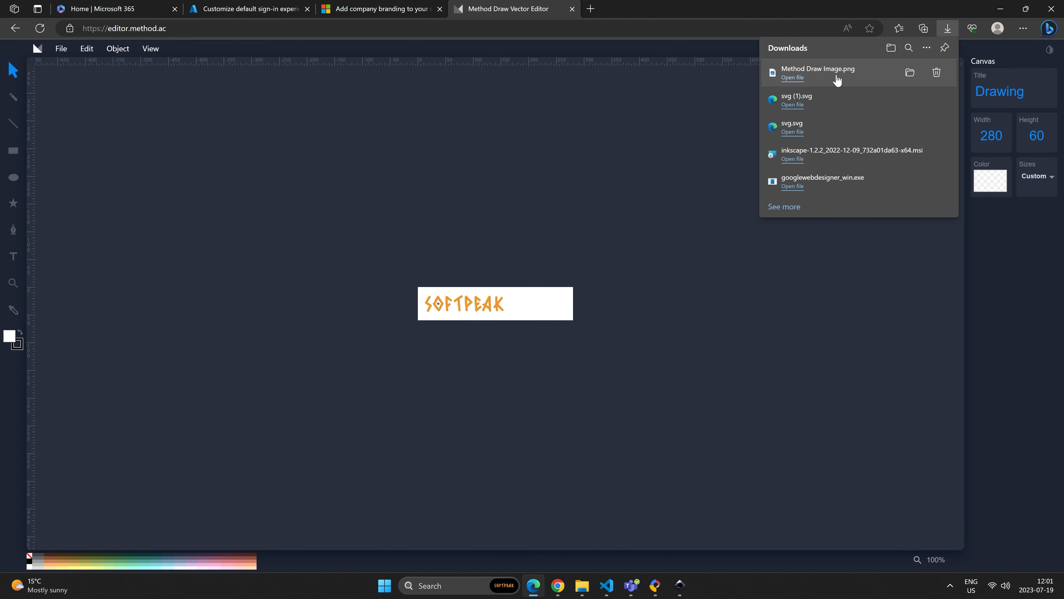
- Show the exported Method Draw Image PNG in the Downloads folder and rename it SoftPeak280x60
{"action": "left_click", "coordinate": [909, 72]}
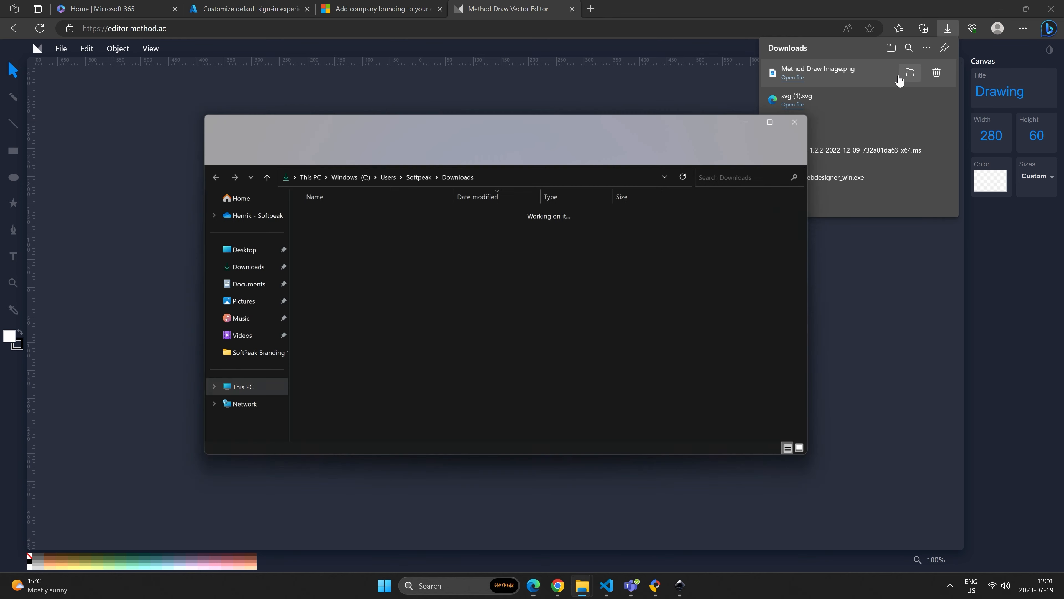
{"action": "right_click", "coordinate": [349, 227]}
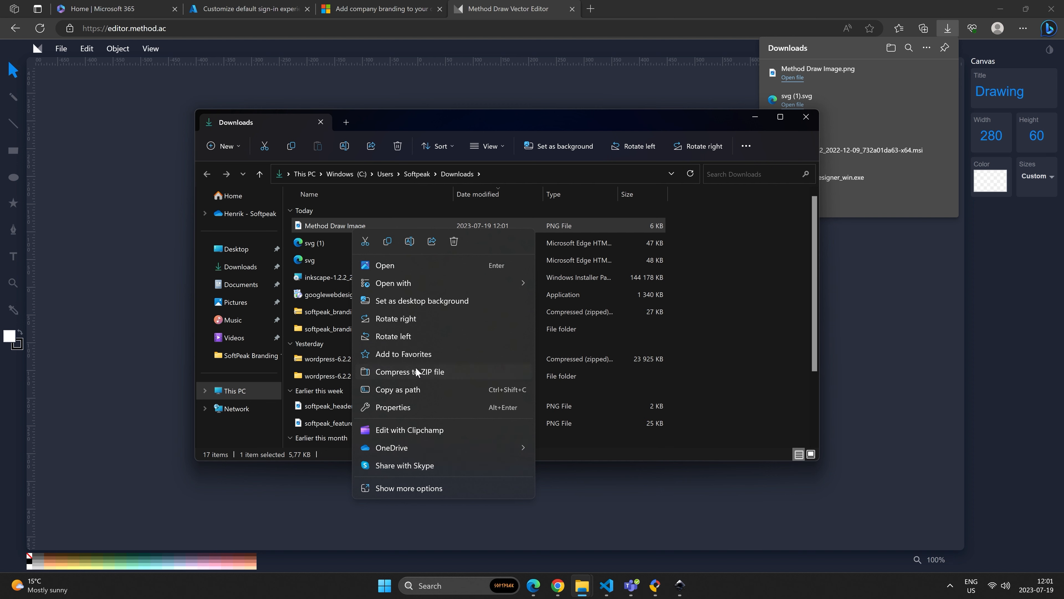
{"action": "left_click", "coordinate": [417, 487]}
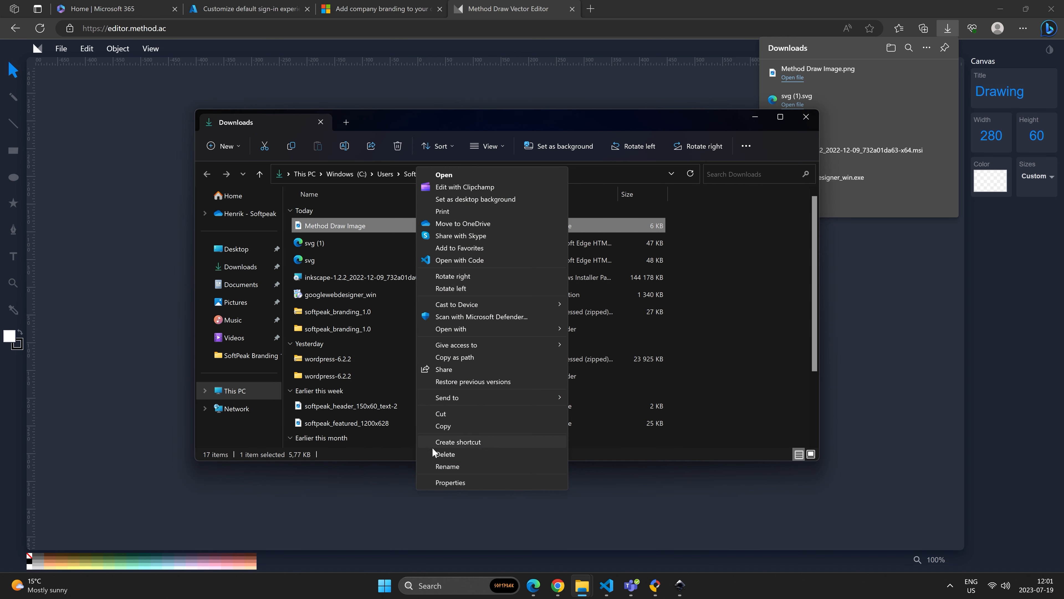
{"action": "left_click", "coordinate": [448, 466]}
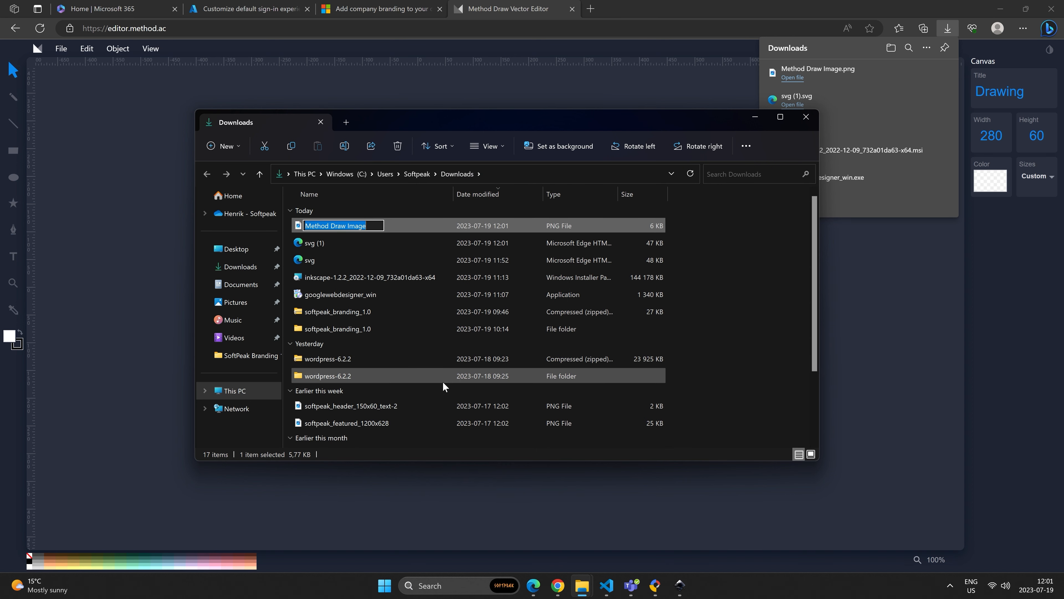
{"action": "type", "text": "SoftPeak"}
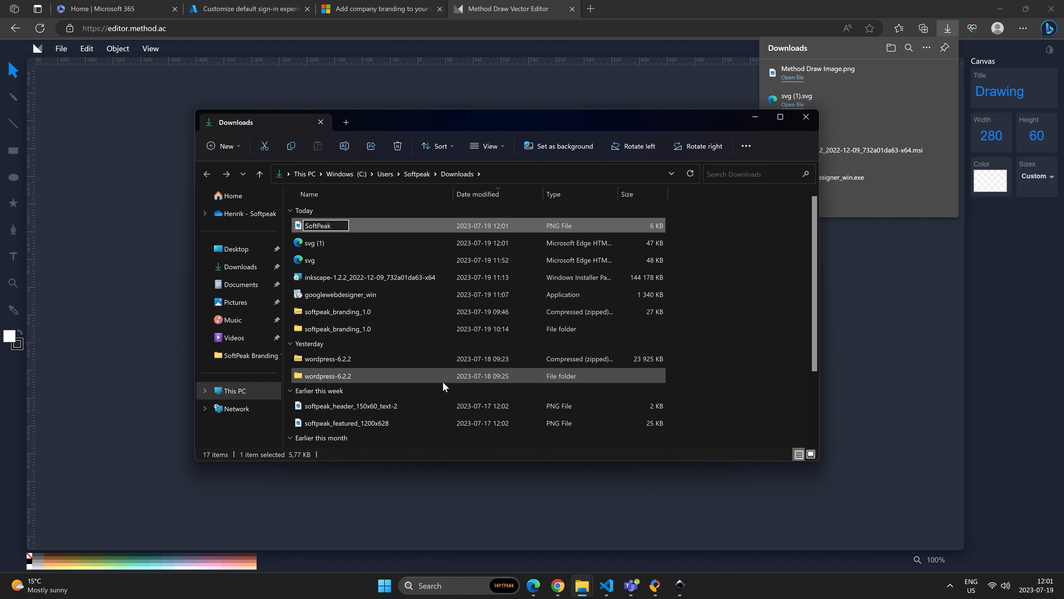
{"action": "type", "text": "200"}
{"action": "type", "text": "x"}
{"action": "type", "text": "60"}
{"action": "key", "text": "Left"}
{"action": "key", "text": "Left"}
{"action": "key", "text": "Left"}
{"action": "key", "text": "Left"}
{"action": "key", "text": "BackSpace"}
{"action": "type", "text": "8"}
{"action": "key", "text": "Return"}
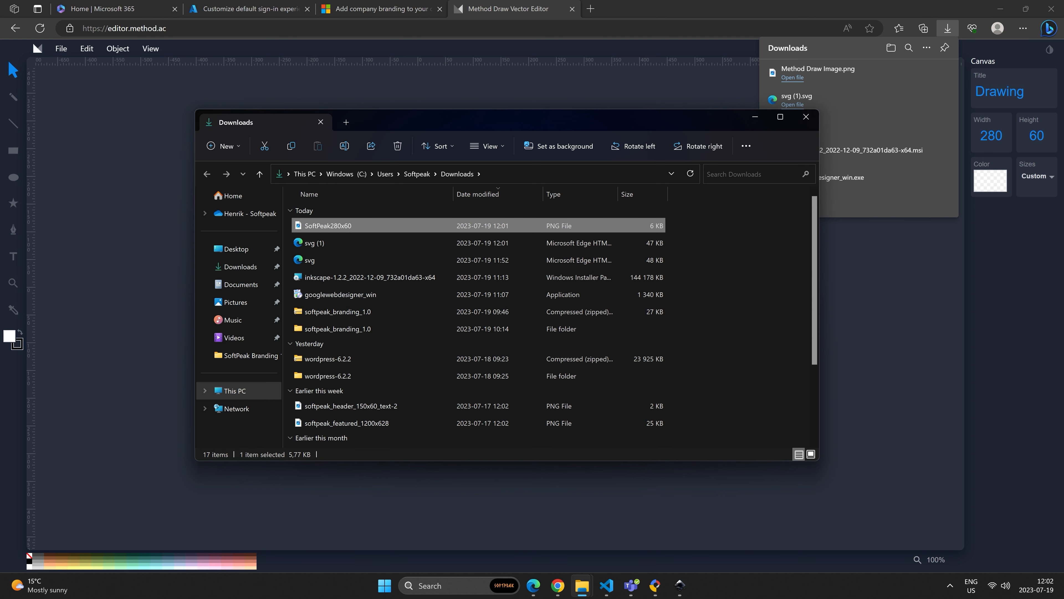
- Return to the Azure sign-in form settings and upload SoftPeak280x60 from the Downloads folder as the banner logo
{"action": "left_click", "coordinate": [543, 586]}
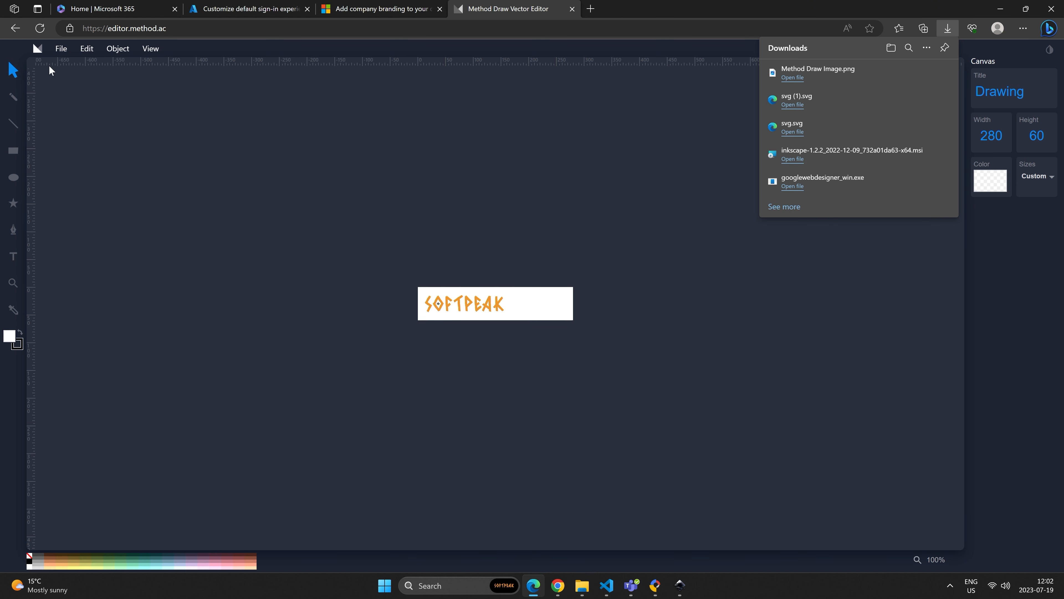
{"action": "left_click", "coordinate": [222, 12]}
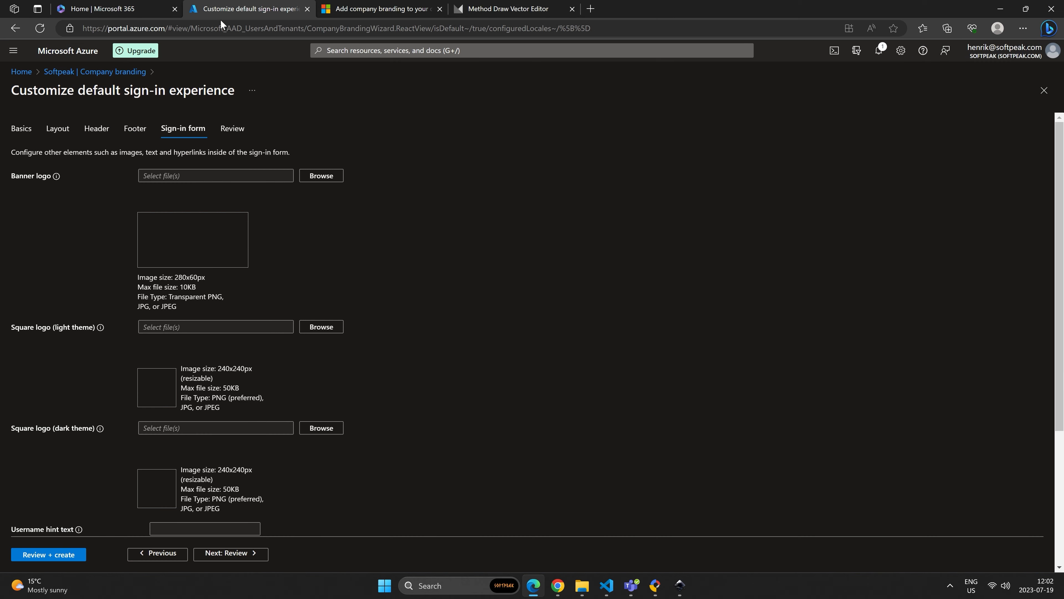
{"action": "left_click", "coordinate": [323, 174]}
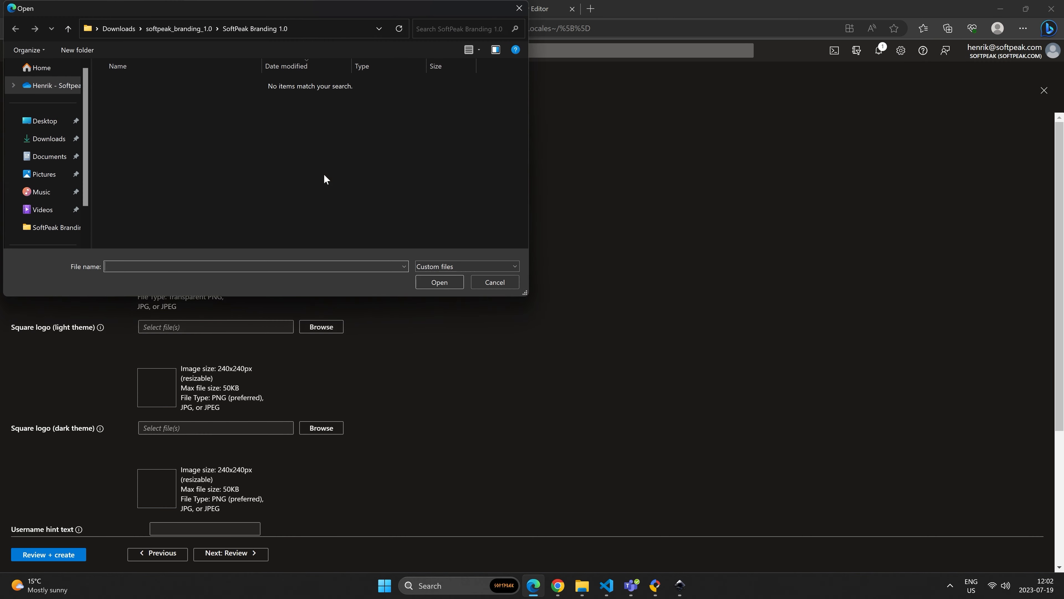
{"action": "left_click", "coordinate": [48, 156]}
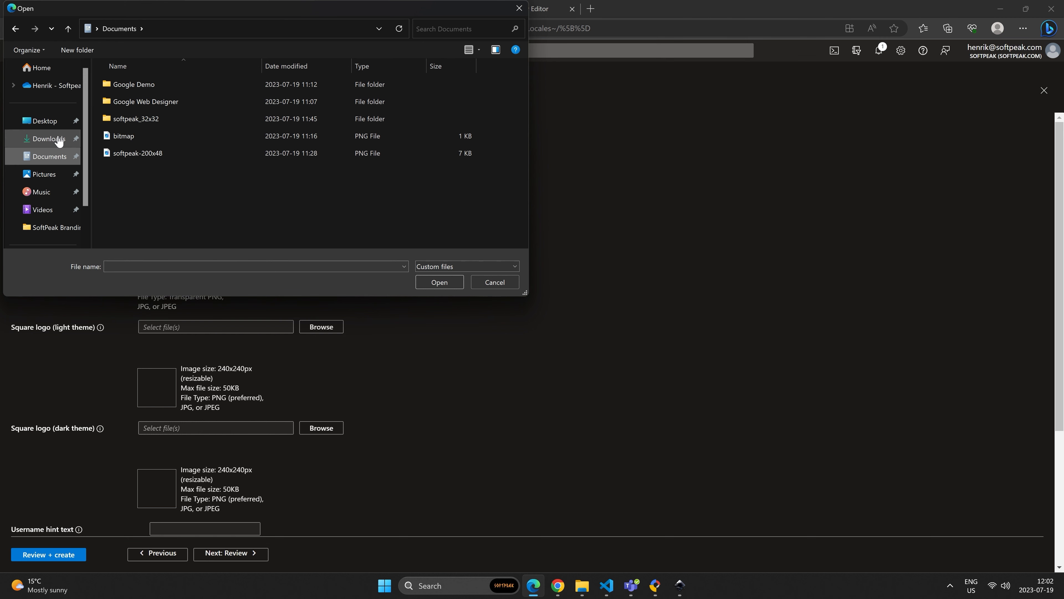
{"action": "left_click", "coordinate": [49, 138]}
{"action": "left_click", "coordinate": [151, 95]}
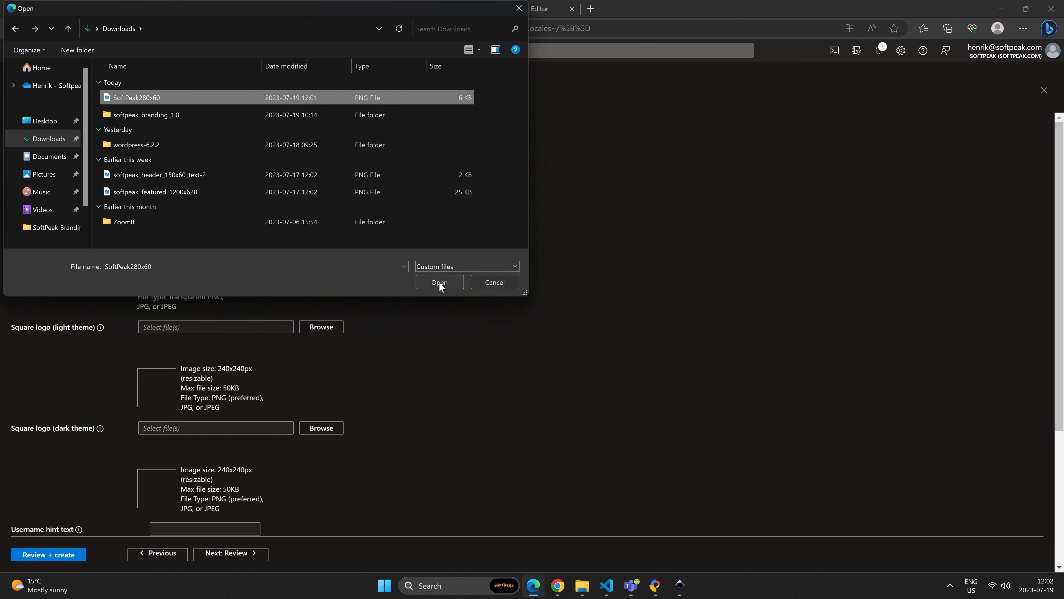
{"action": "left_click", "coordinate": [439, 282]}
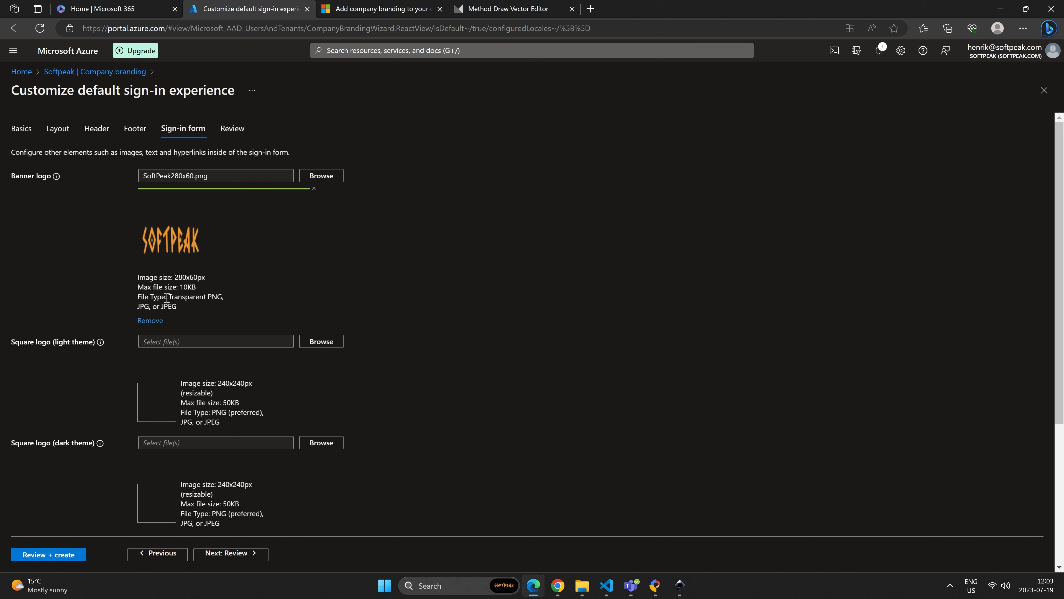
- Check the remaining sign-in form settings against the documentation's branding example, then review and create the default sign-in experience
{"action": "scroll", "coordinate": [167, 298], "scroll_direction": "down", "scroll_amount": 3}
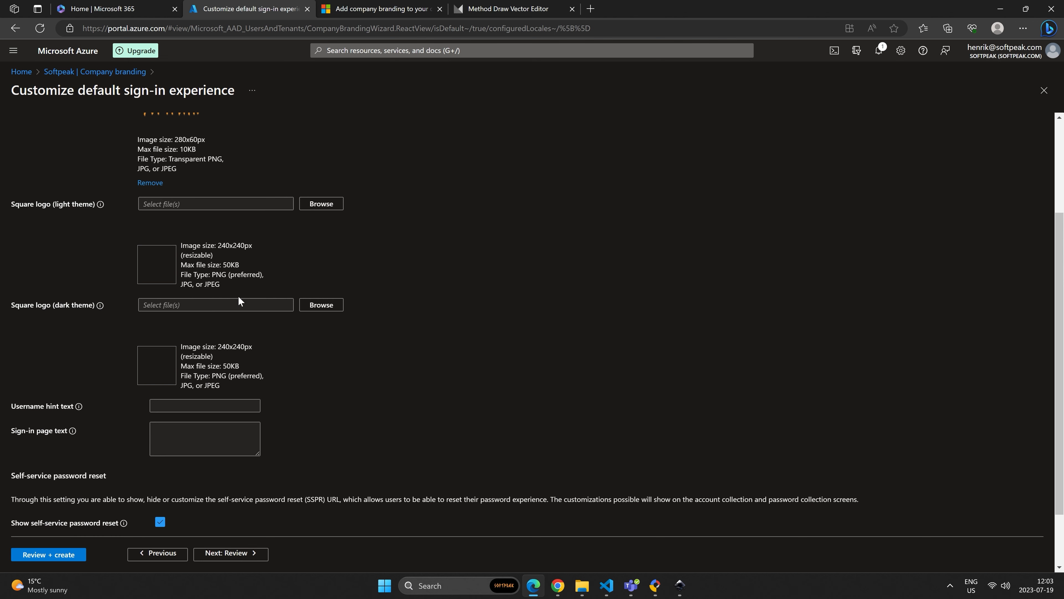
{"action": "scroll", "coordinate": [238, 295], "scroll_direction": "down", "scroll_amount": 2}
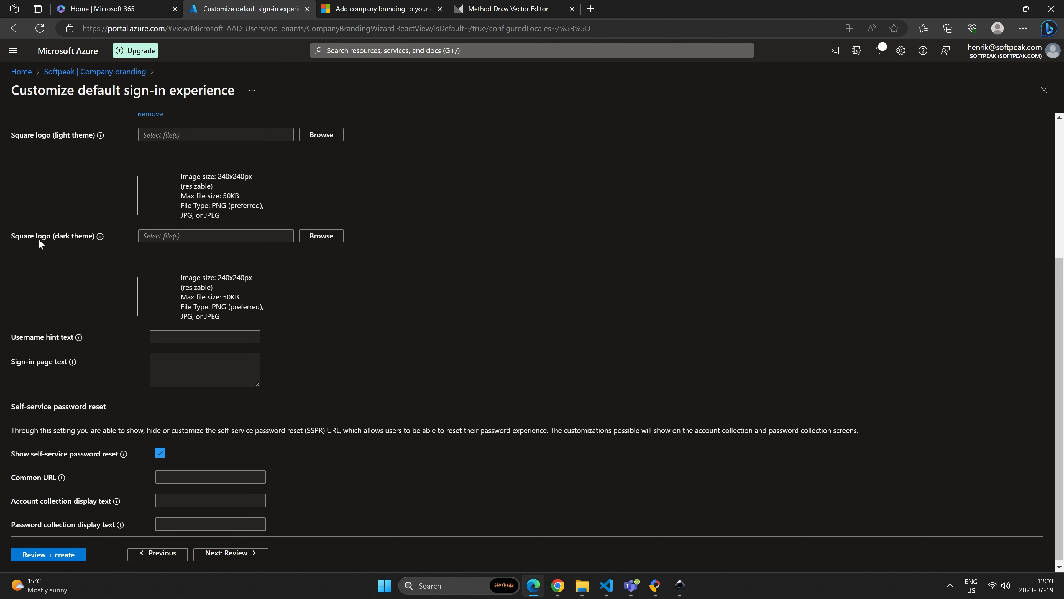
{"action": "left_click", "coordinate": [409, 10]}
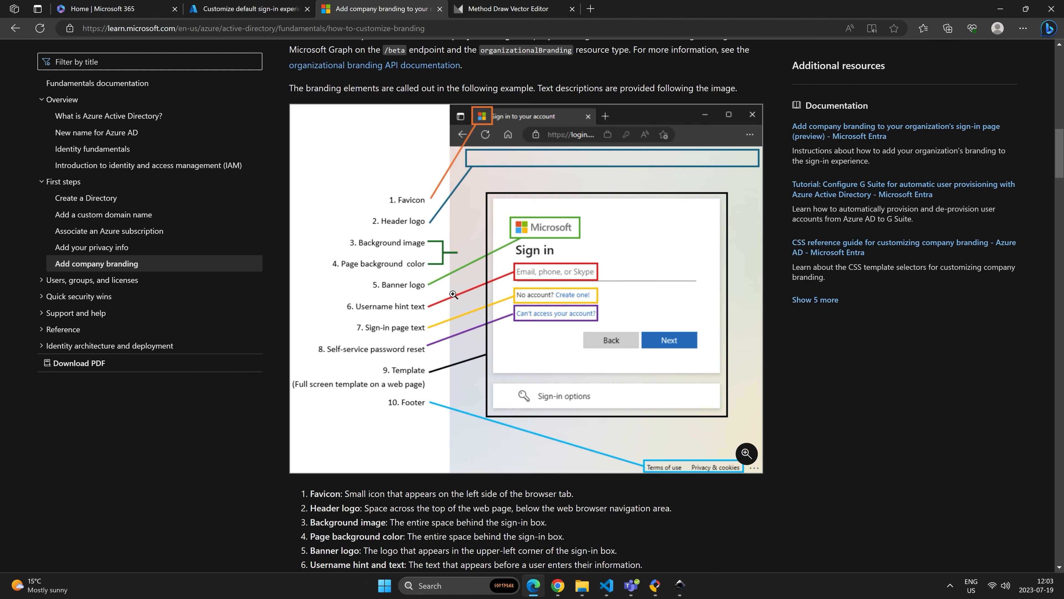
{"action": "left_click", "coordinate": [230, 5]}
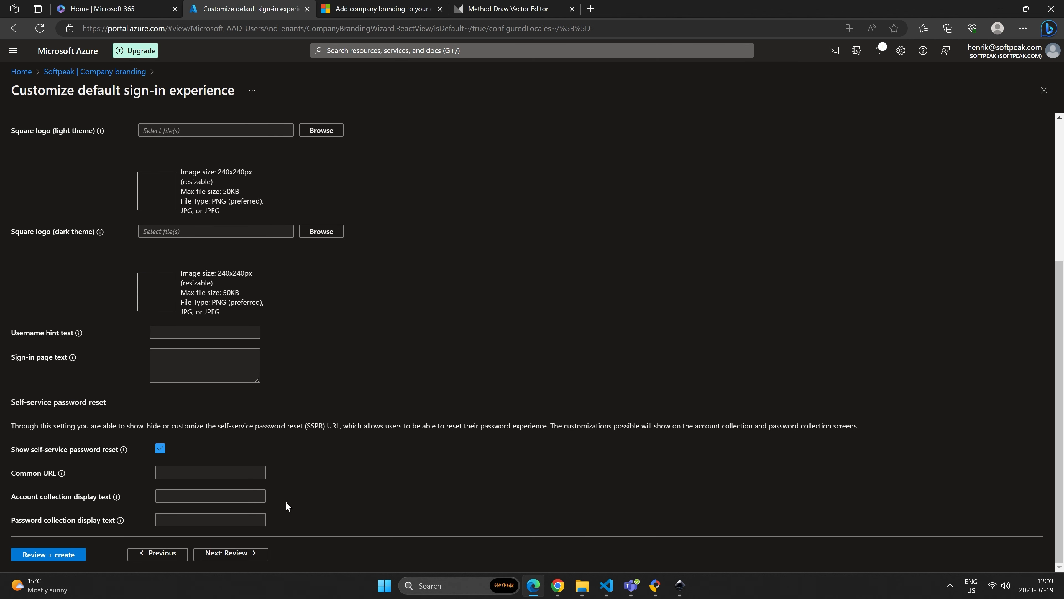
{"action": "left_click", "coordinate": [245, 554]}
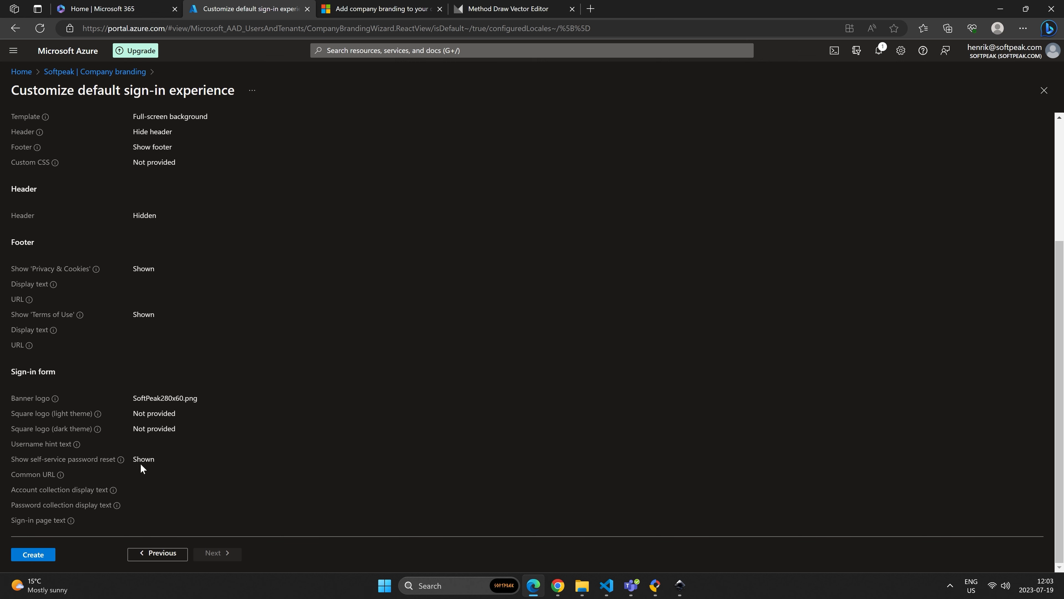
{"action": "left_click", "coordinate": [36, 555]}
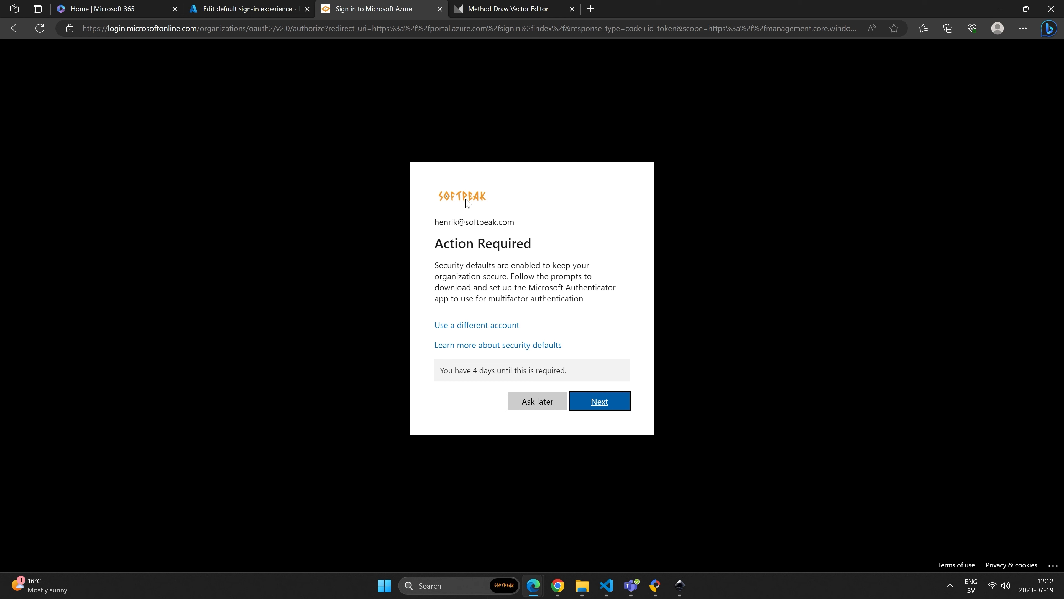
- Switch to Google Chrome and view the softpeak.com home page
{"action": "left_click", "coordinate": [565, 591]}
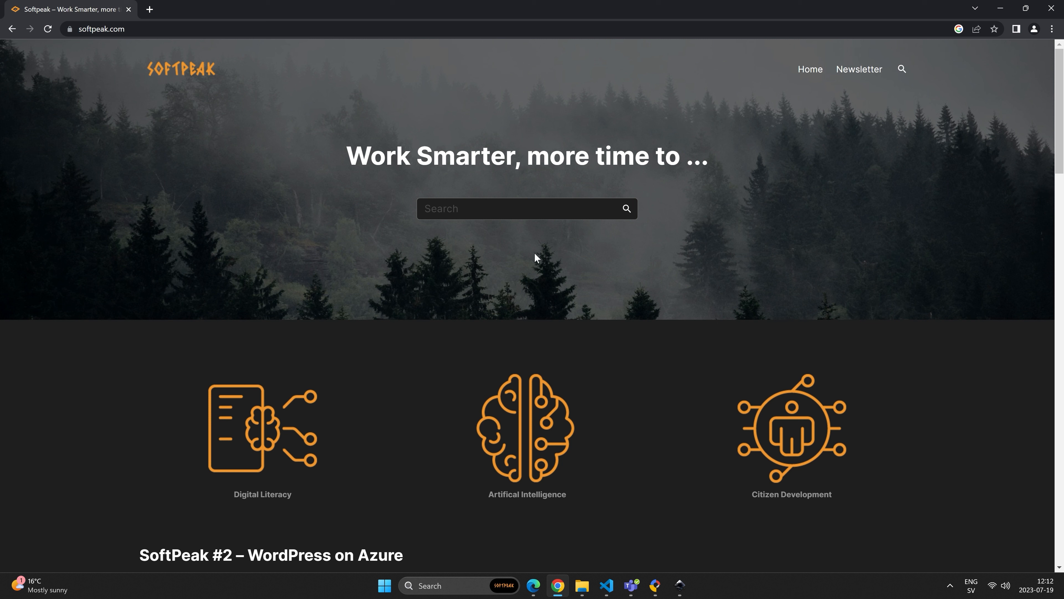